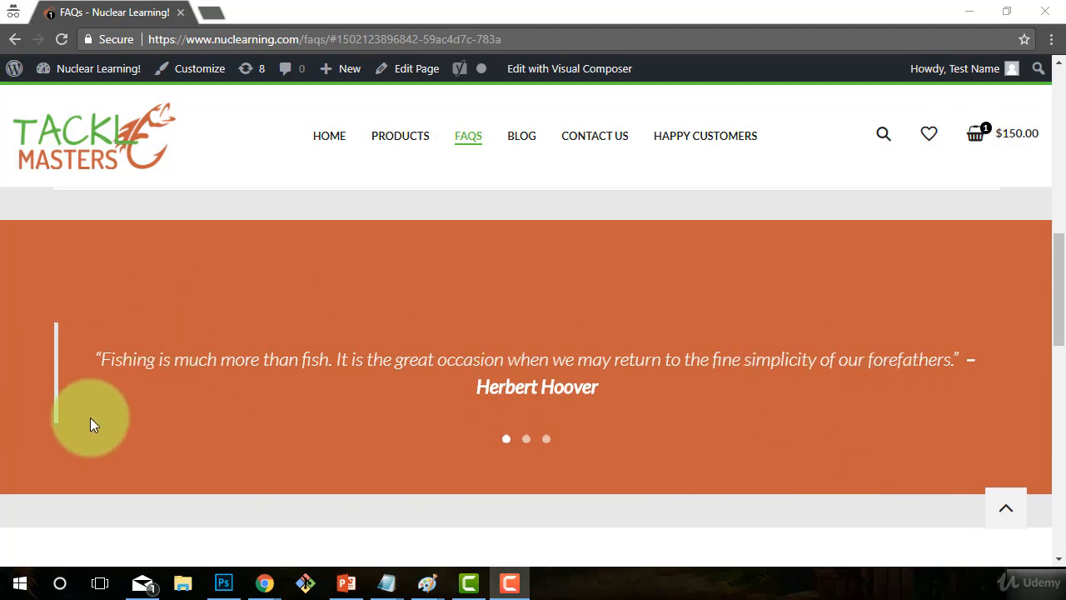
- Scroll through the live FAQs page, then return to the site's admin Dashboard
{"action": "scroll", "coordinate": [90, 417], "scroll_direction": "down", "scroll_amount": 2}
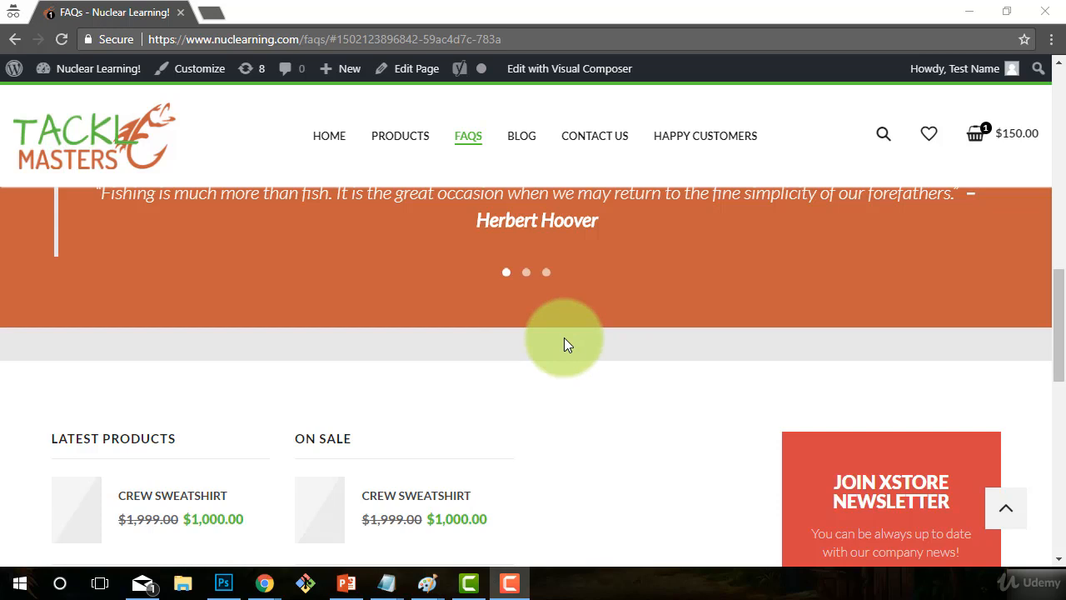
{"action": "scroll", "coordinate": [563, 338], "scroll_direction": "up", "scroll_amount": 10}
{"action": "scroll", "coordinate": [572, 230], "scroll_direction": "down", "scroll_amount": 3}
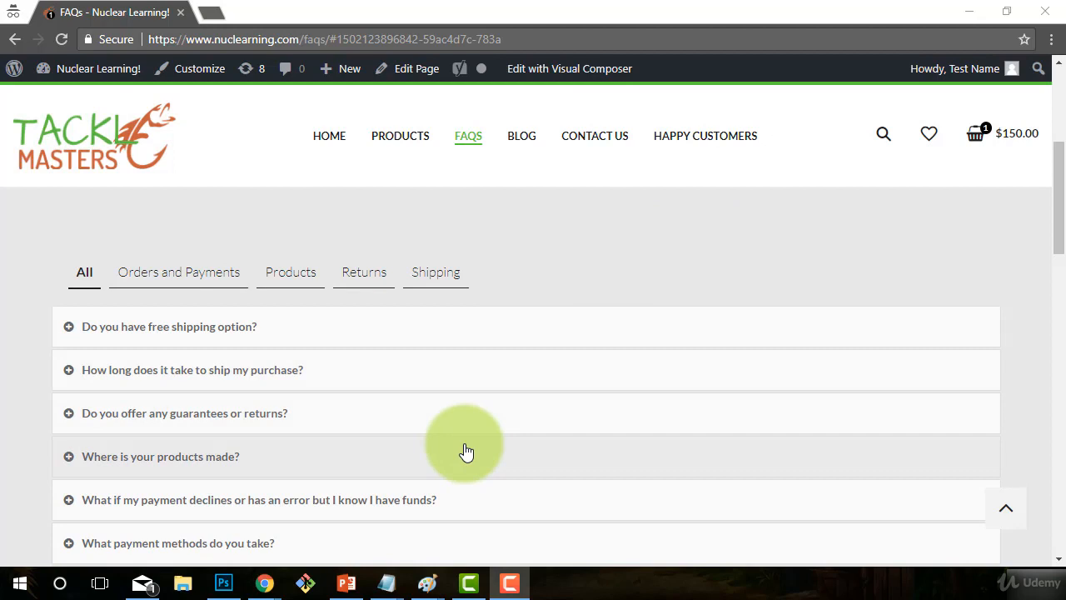
{"action": "scroll", "coordinate": [466, 451], "scroll_direction": "up", "scroll_amount": 5}
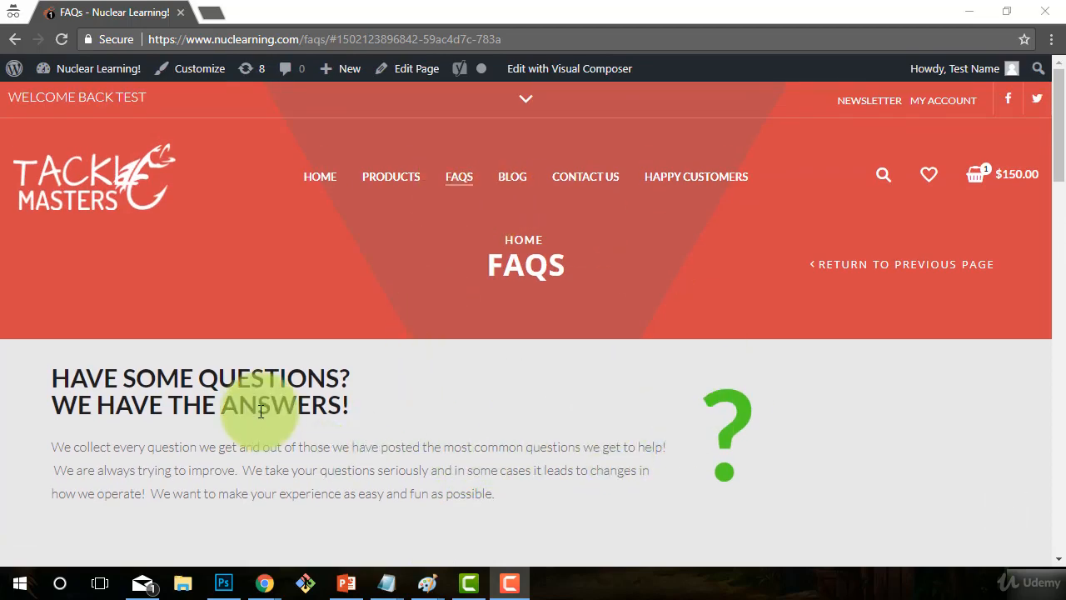
{"action": "left_click", "coordinate": [86, 70]}
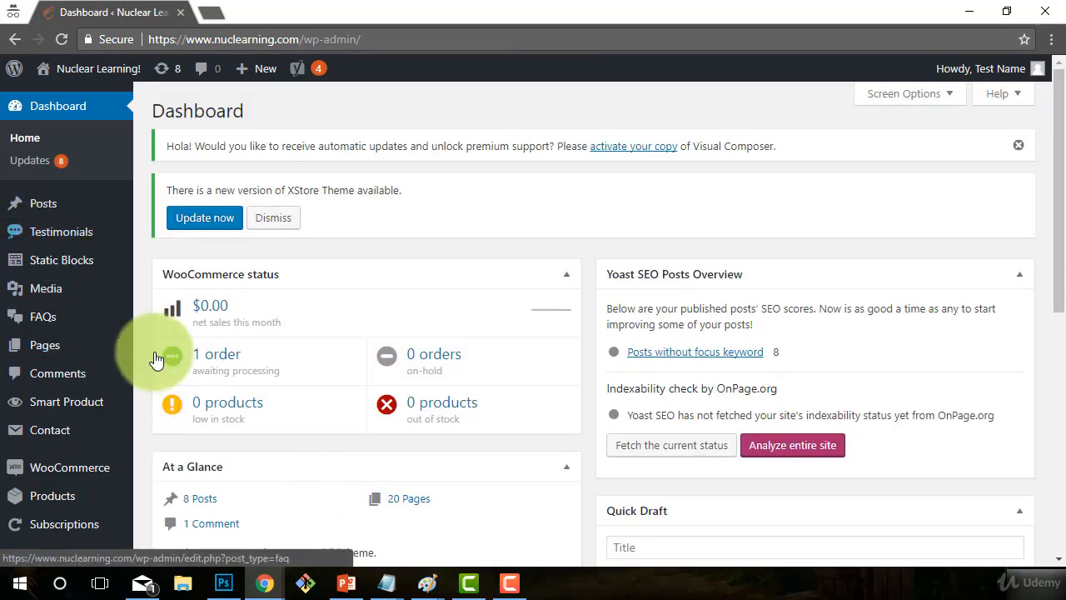
- Go to Contact > Contact Forms from the admin sidebar
{"action": "scroll", "coordinate": [47, 242], "scroll_direction": "down", "scroll_amount": 1}
{"action": "mouse_move", "coordinate": [47, 241]}
{"action": "scroll", "coordinate": [47, 242], "scroll_direction": "down", "scroll_amount": 1}
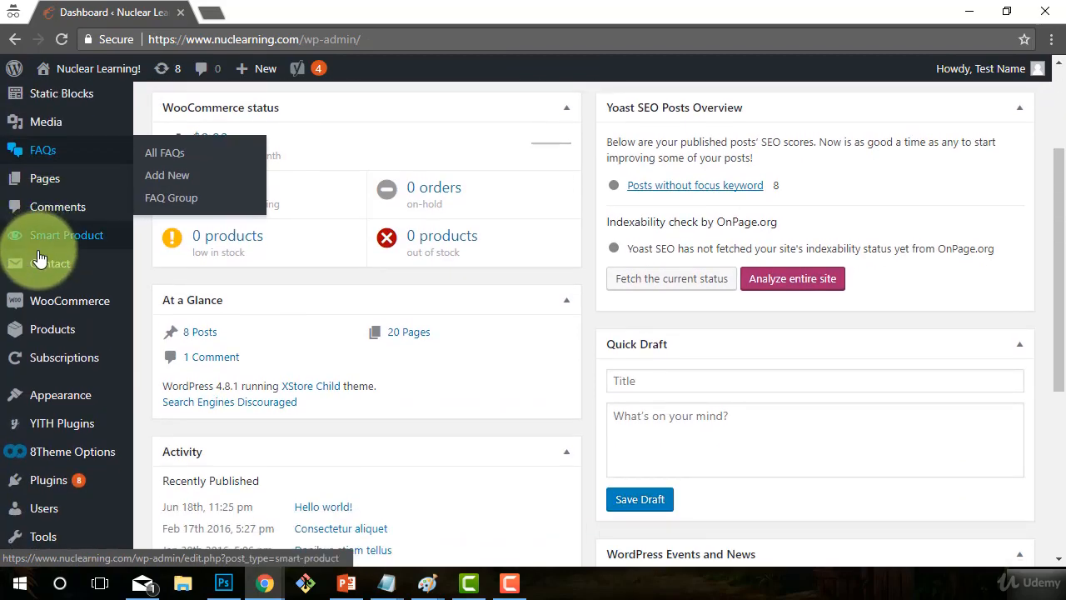
{"action": "mouse_move", "coordinate": [42, 266]}
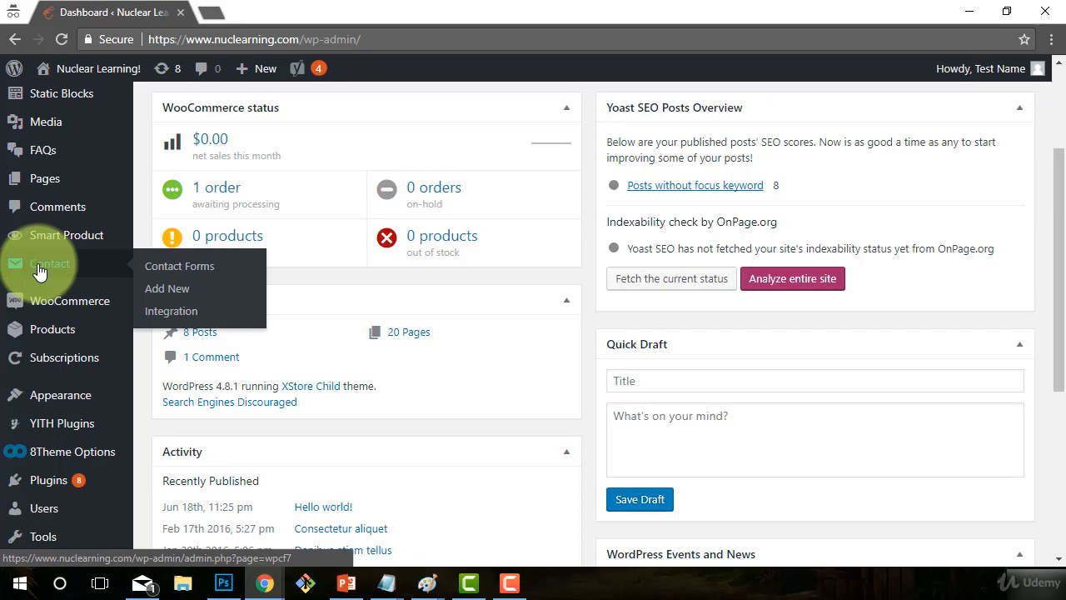
{"action": "left_click", "coordinate": [167, 268]}
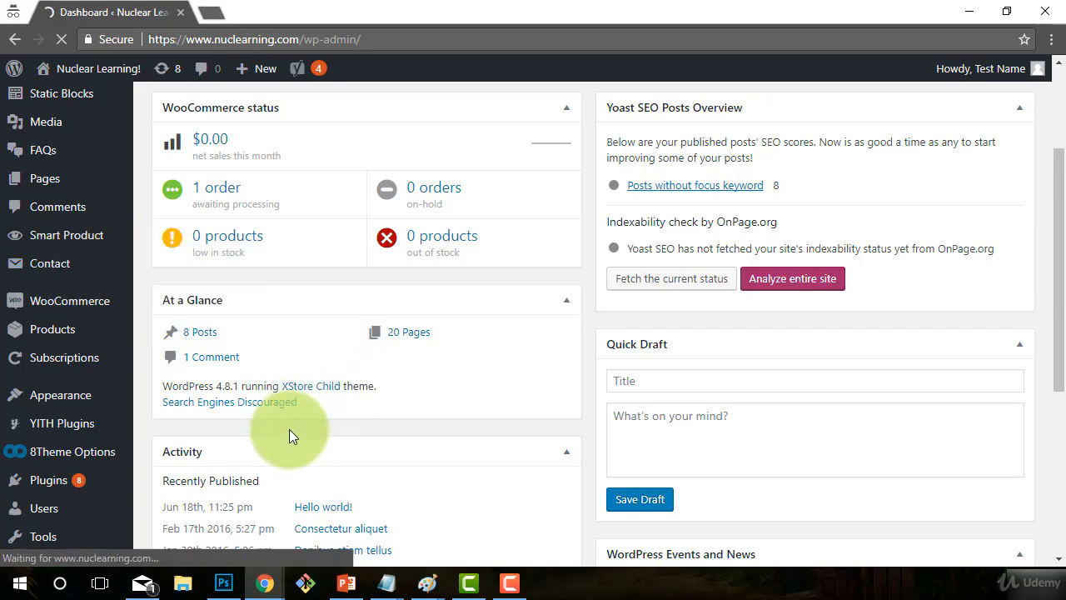
- Review the two 'Contact form 1' entries and start adding a new contact form
{"action": "scroll", "coordinate": [455, 454], "scroll_direction": "down", "scroll_amount": 2}
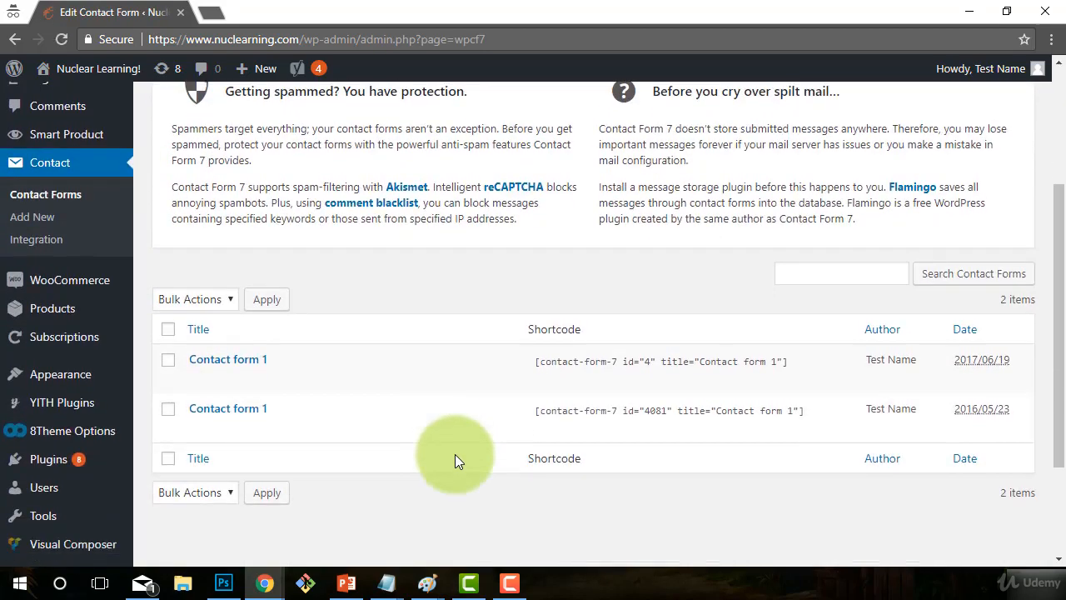
{"action": "scroll", "coordinate": [455, 454], "scroll_direction": "up", "scroll_amount": 1}
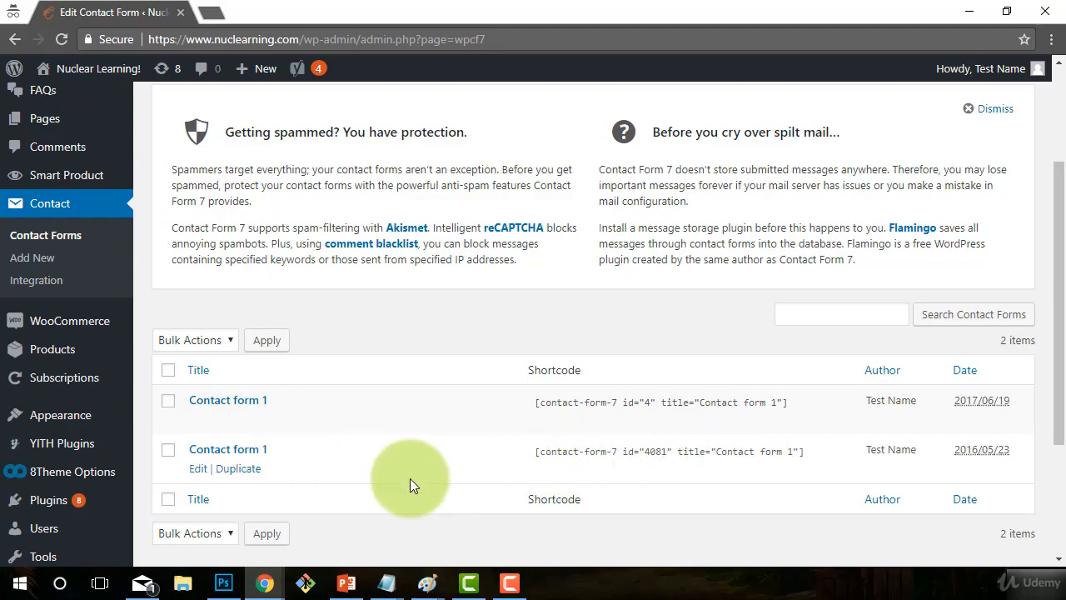
{"action": "scroll", "coordinate": [408, 476], "scroll_direction": "up", "scroll_amount": 3}
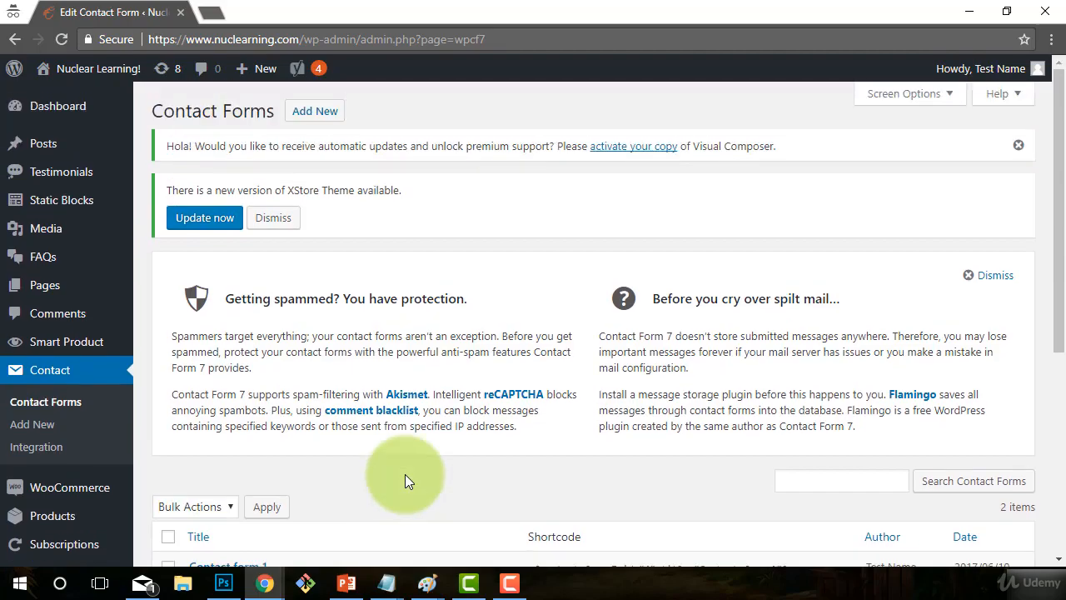
{"action": "scroll", "coordinate": [500, 517], "scroll_direction": "down", "scroll_amount": 2}
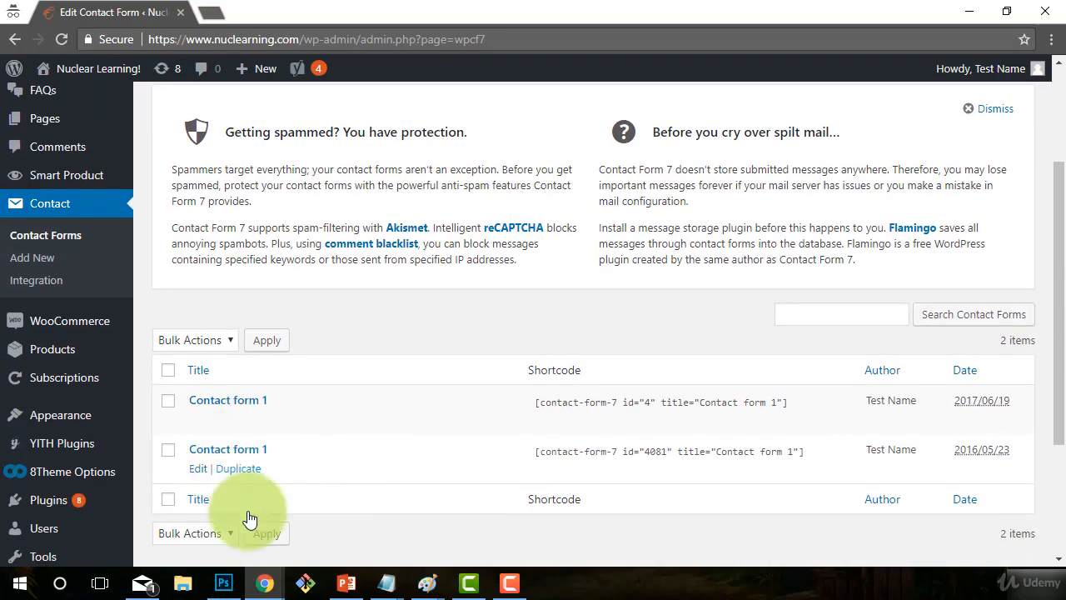
{"action": "scroll", "coordinate": [451, 509], "scroll_direction": "up", "scroll_amount": 2}
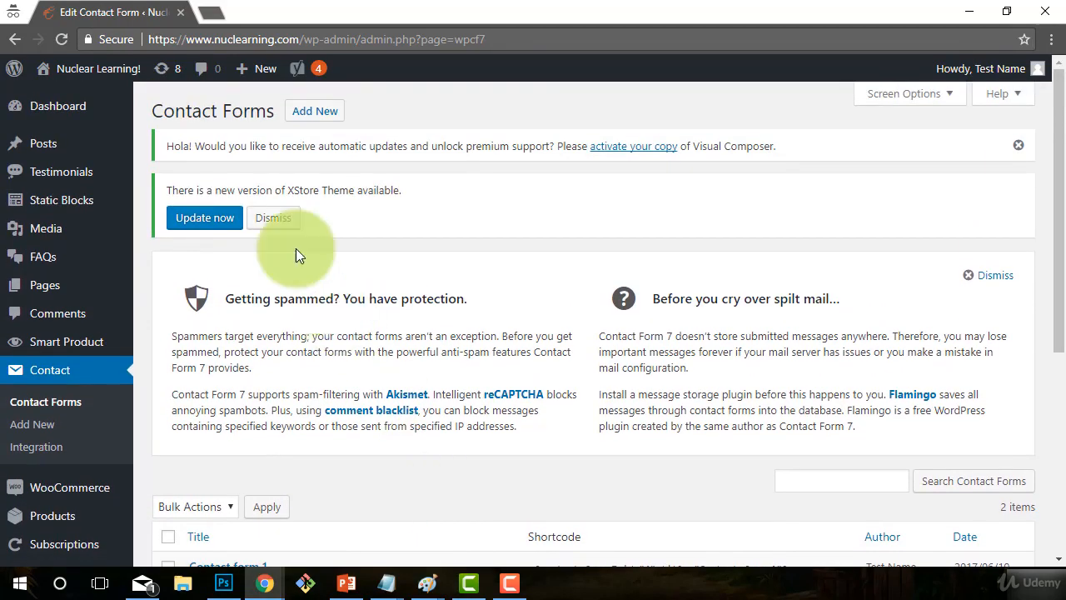
{"action": "left_click", "coordinate": [313, 114]}
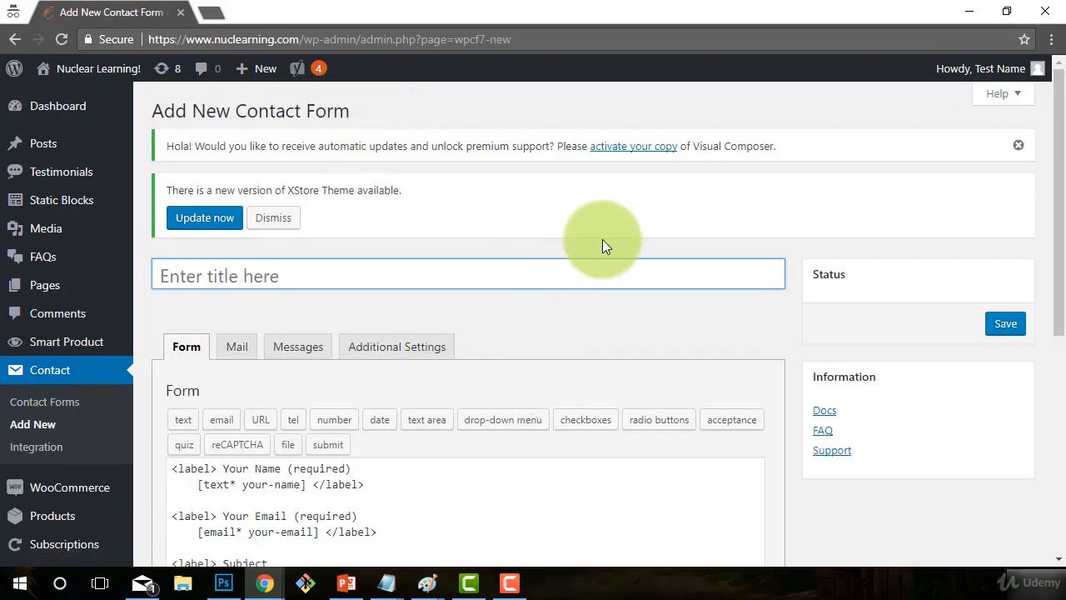
- Title the new form 'FAQ Form' and place the cursor in its default field template
{"action": "scroll", "coordinate": [574, 300], "scroll_direction": "down", "scroll_amount": 1}
{"action": "scroll", "coordinate": [569, 310], "scroll_direction": "down", "scroll_amount": 1}
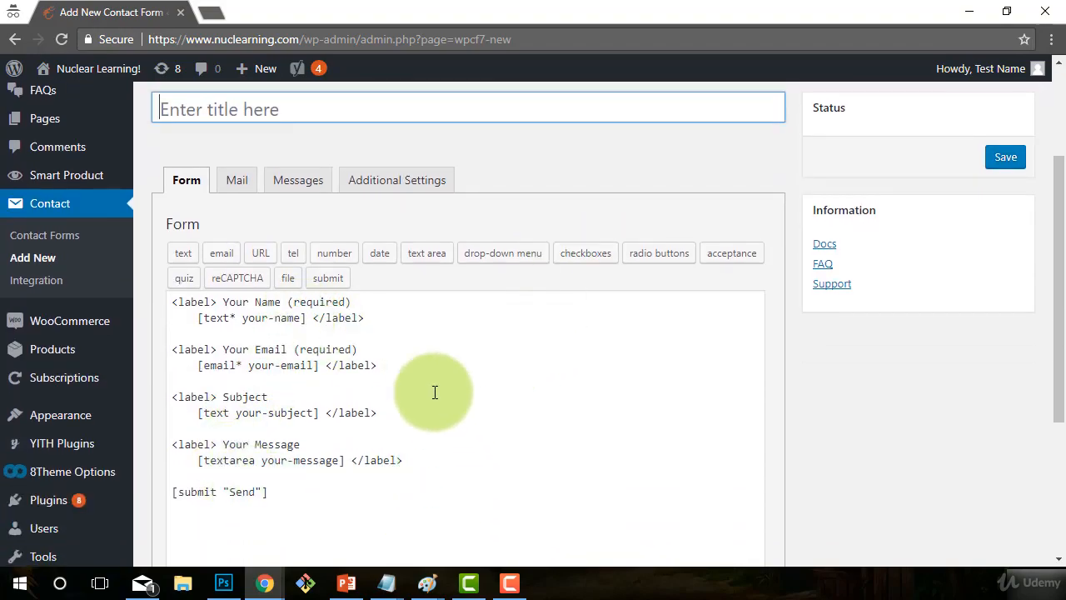
{"action": "scroll", "coordinate": [336, 516], "scroll_direction": "up", "scroll_amount": 2}
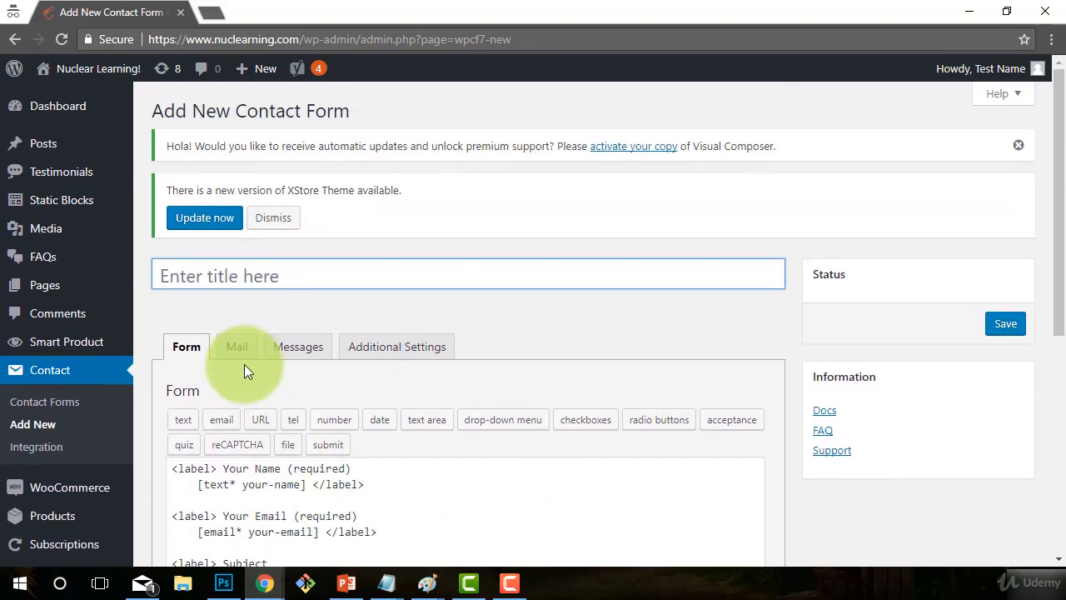
{"action": "left_click", "coordinate": [219, 266]}
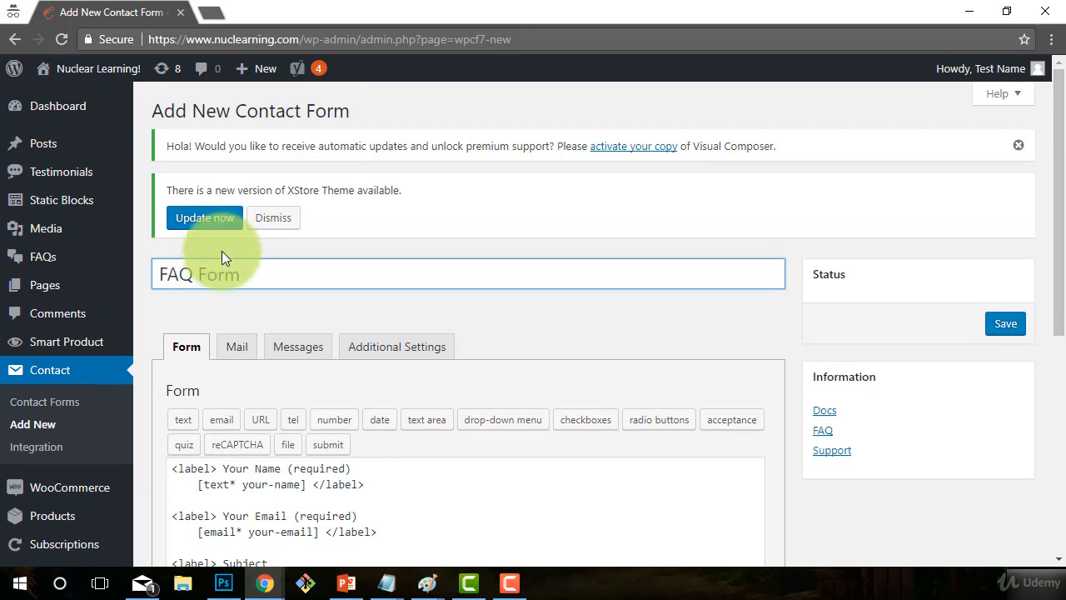
{"action": "scroll", "coordinate": [397, 381], "scroll_direction": "down", "scroll_amount": 2}
{"action": "left_click", "coordinate": [260, 364]}
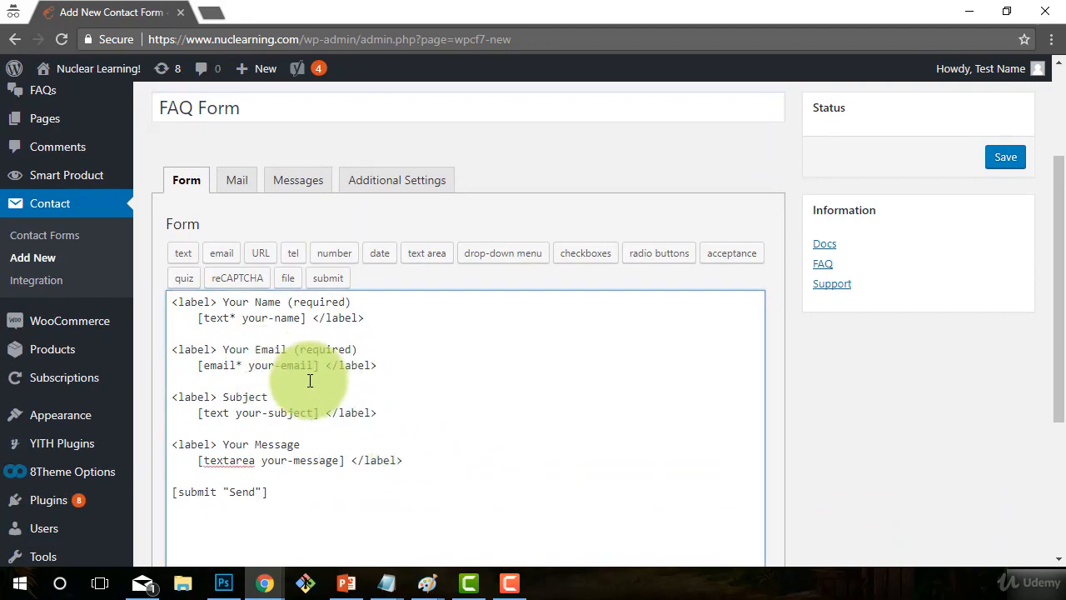
{"action": "scroll", "coordinate": [309, 380], "scroll_direction": "down", "scroll_amount": 1}
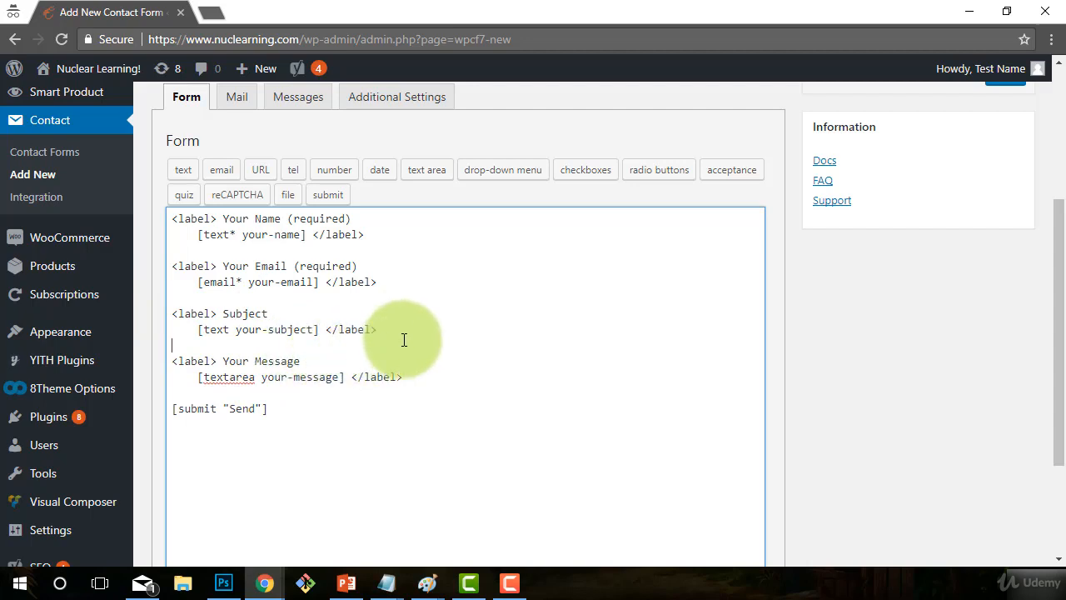
- Remove the Subject field, rename 'Your Message' to 'Your Question', and save FAQ Form
{"action": "left_click_drag", "start_coordinate": [405, 338], "coordinate": [89, 291]}
{"action": "mouse_move", "coordinate": [88, 298]}
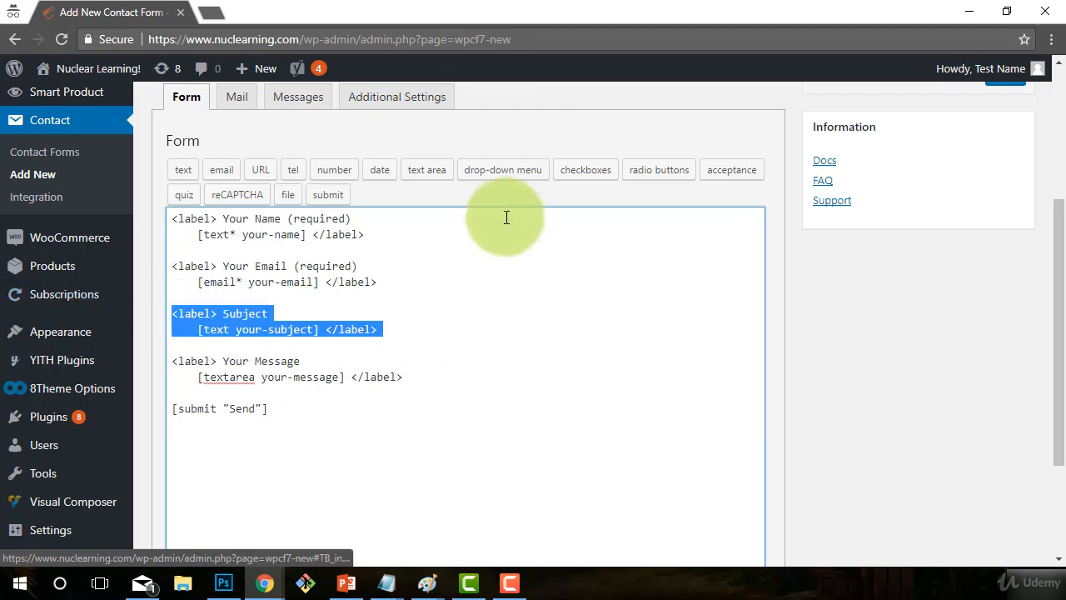
{"action": "key", "text": "BackSpace"}
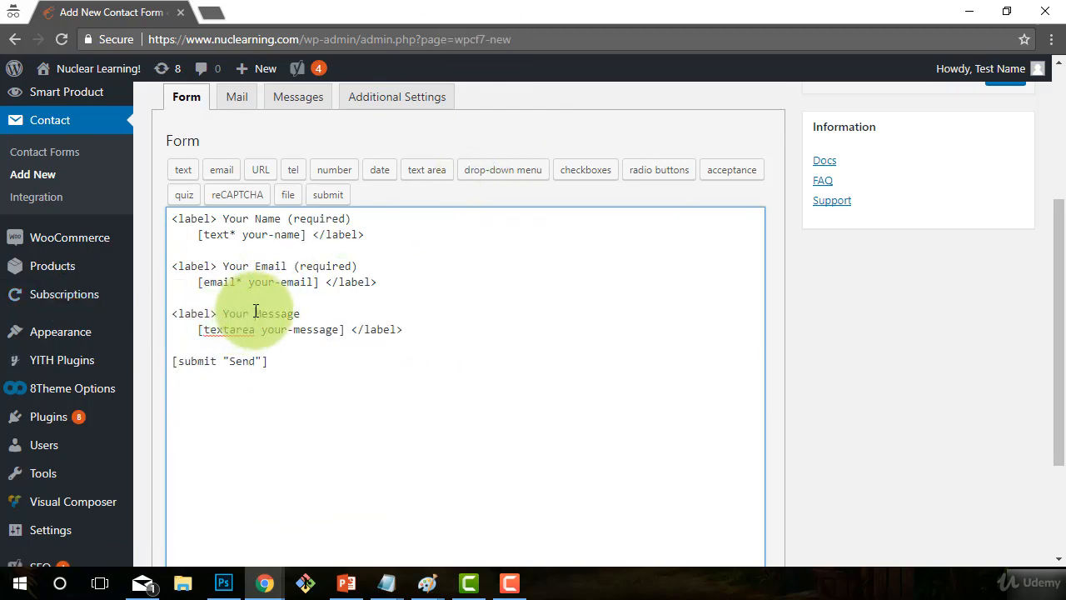
{"action": "left_click_drag", "start_coordinate": [256, 313], "coordinate": [301, 313]}
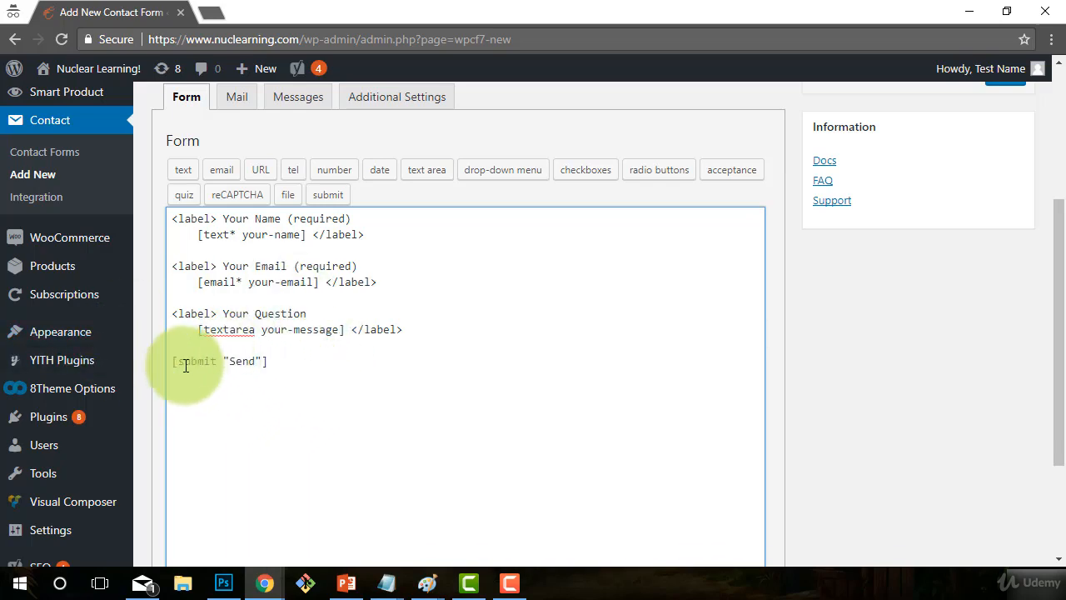
{"action": "scroll", "coordinate": [599, 422], "scroll_direction": "up", "scroll_amount": 1}
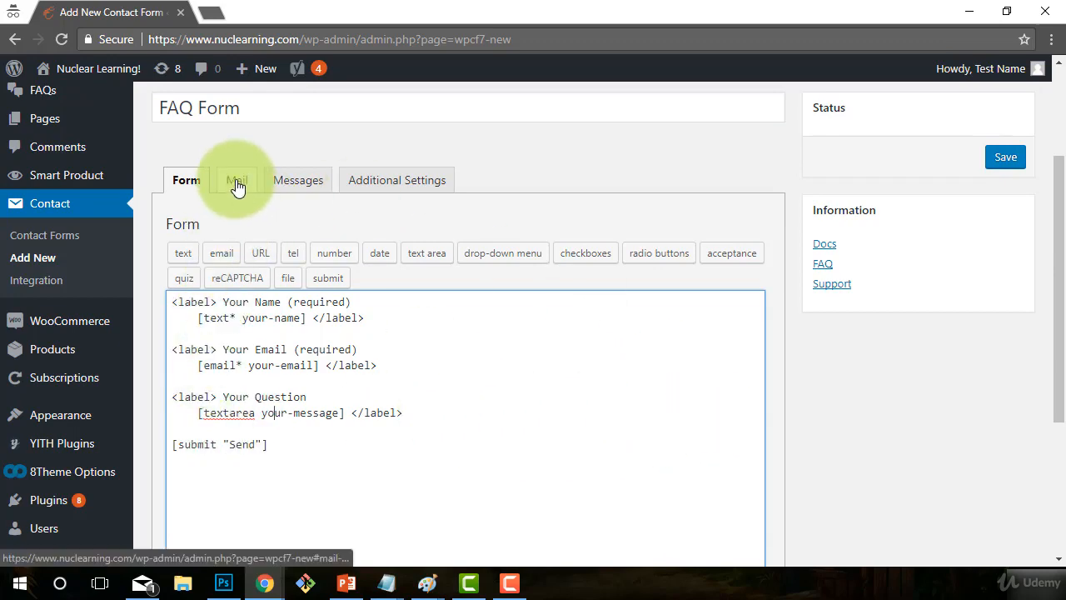
{"action": "scroll", "coordinate": [566, 341], "scroll_direction": "down", "scroll_amount": 3}
{"action": "left_click", "coordinate": [170, 483]}
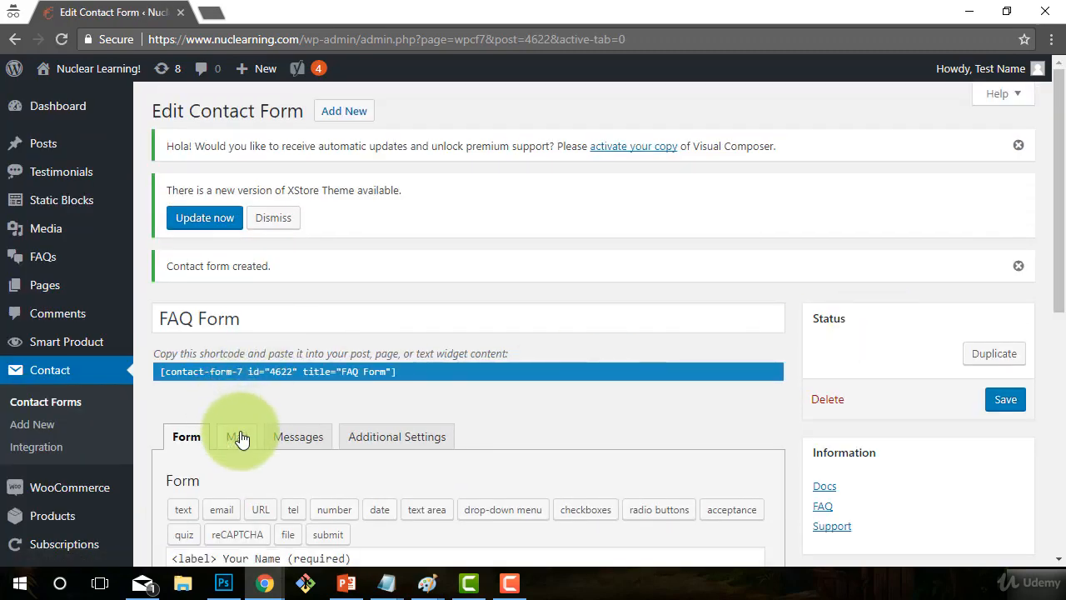
{"action": "left_click", "coordinate": [236, 435]}
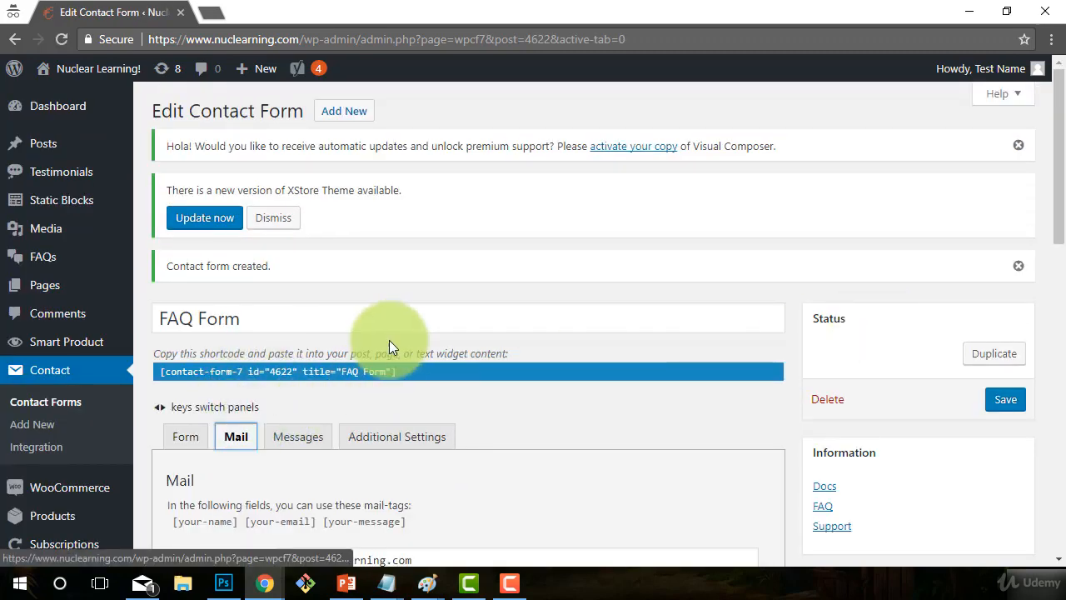
{"action": "scroll", "coordinate": [391, 333], "scroll_direction": "down", "scroll_amount": 3}
{"action": "scroll", "coordinate": [316, 244], "scroll_direction": "down", "scroll_amount": 1}
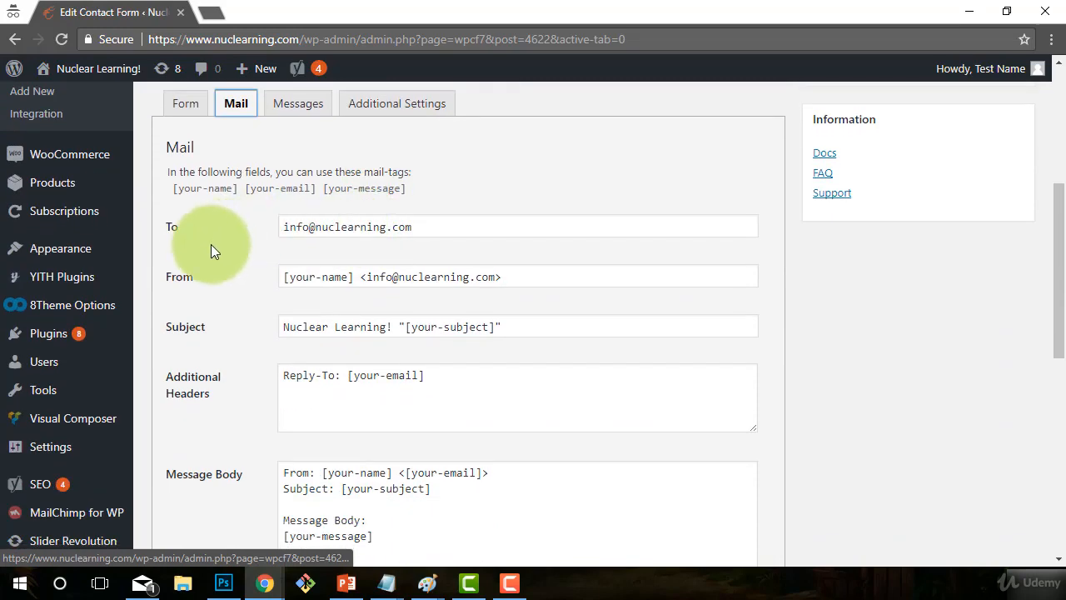
{"action": "scroll", "coordinate": [250, 263], "scroll_direction": "down", "scroll_amount": 1}
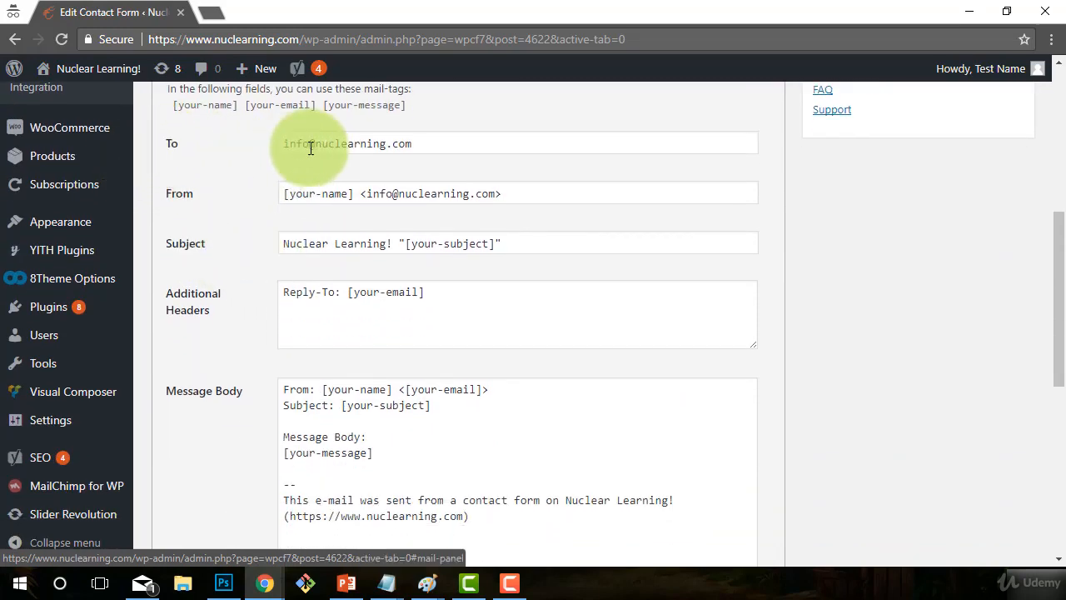
{"action": "left_click_drag", "start_coordinate": [433, 147], "coordinate": [269, 150]}
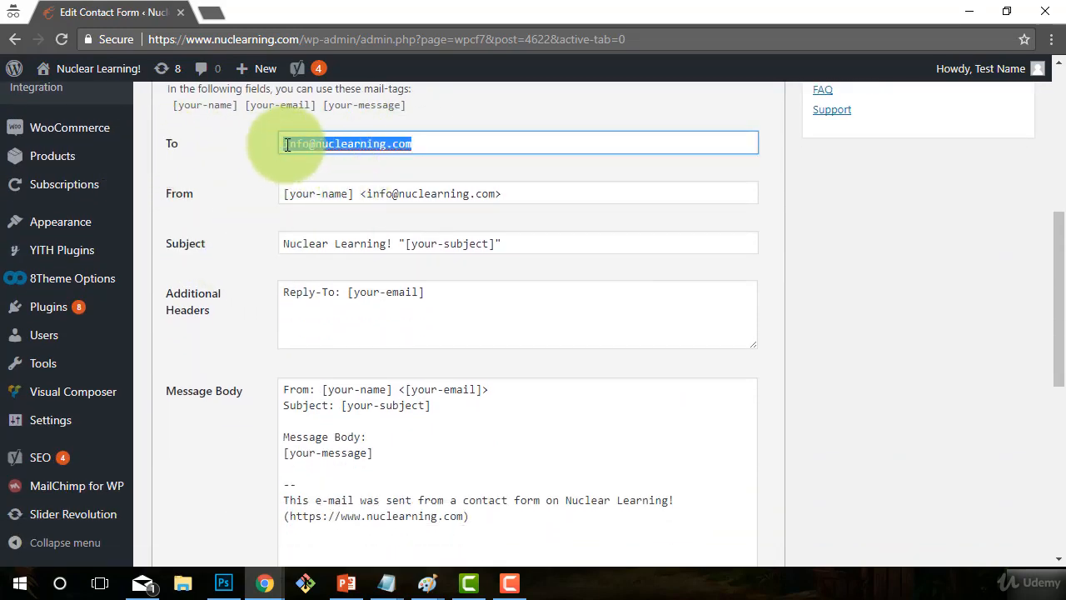
{"action": "left_click", "coordinate": [337, 147]}
{"action": "left_click_drag", "start_coordinate": [410, 144], "coordinate": [254, 301]}
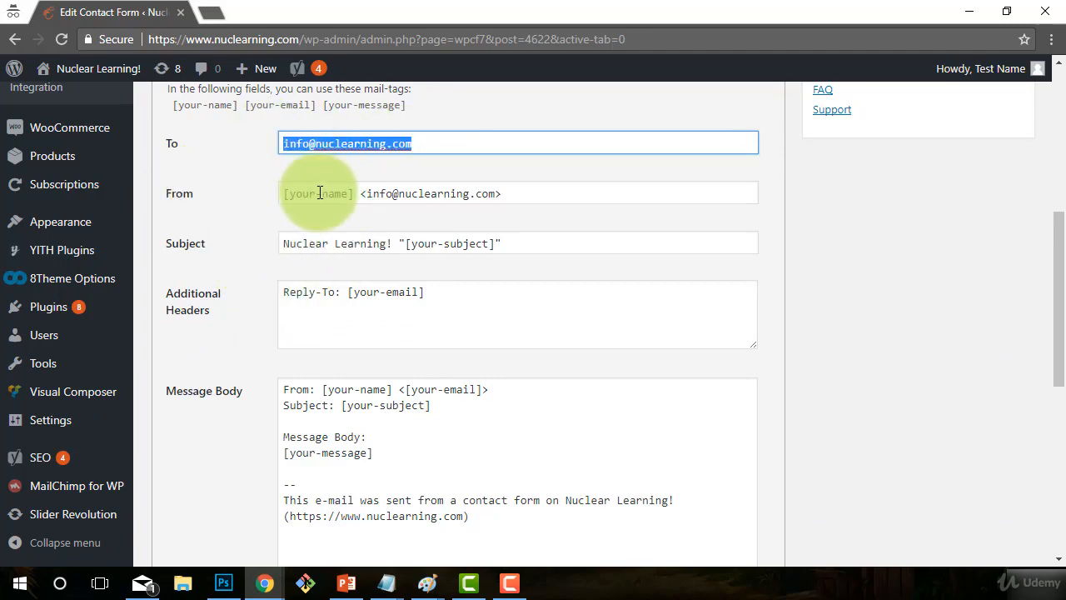
{"action": "left_click_drag", "start_coordinate": [348, 194], "coordinate": [293, 194]}
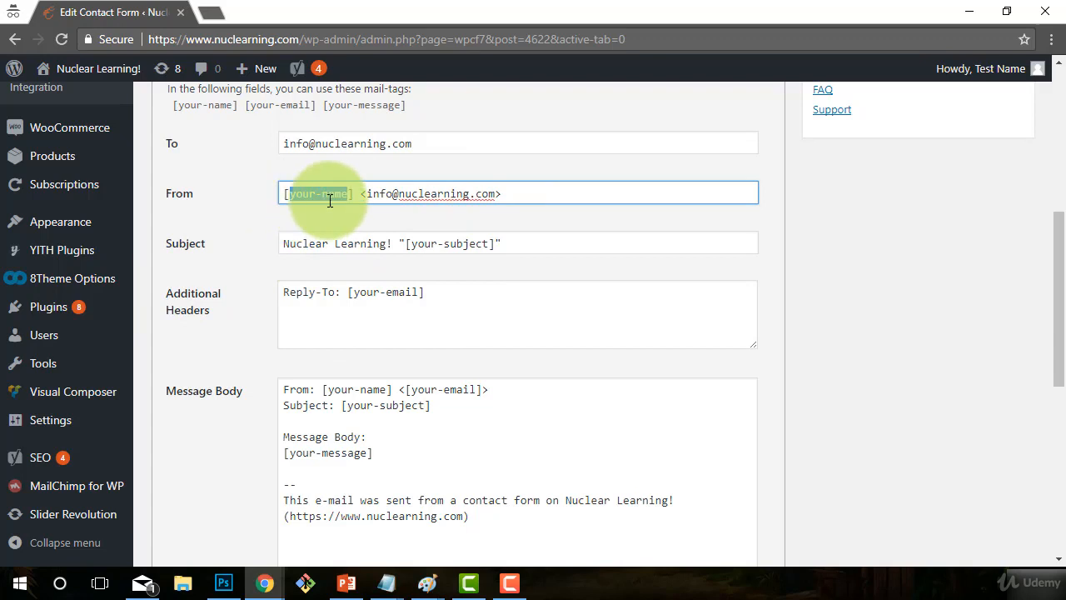
{"action": "left_click", "coordinate": [288, 195]}
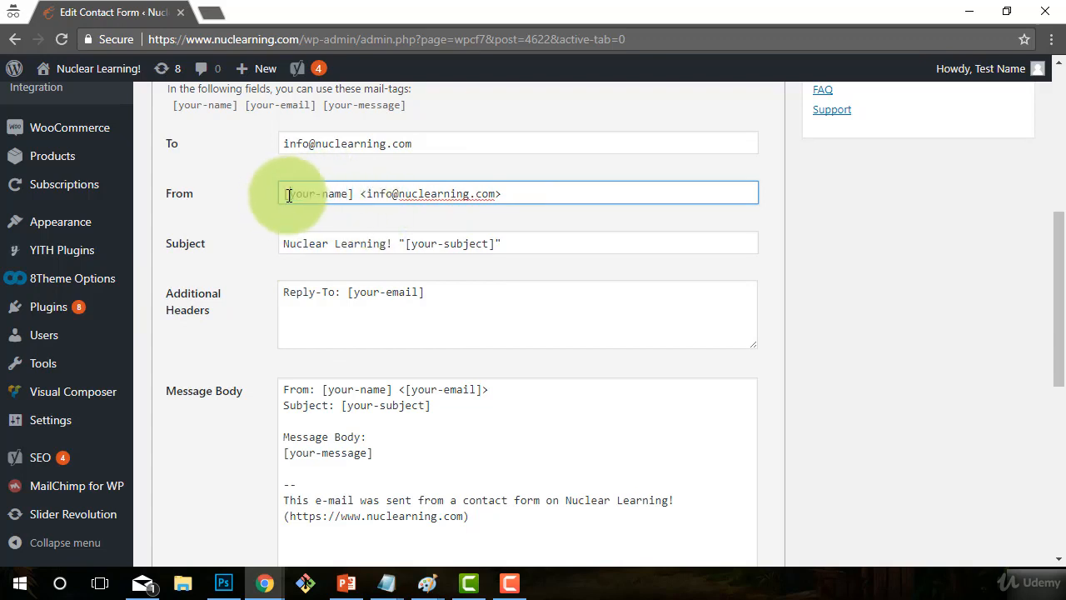
{"action": "left_click_drag", "start_coordinate": [287, 195], "coordinate": [350, 193]}
{"action": "left_click", "coordinate": [408, 195]}
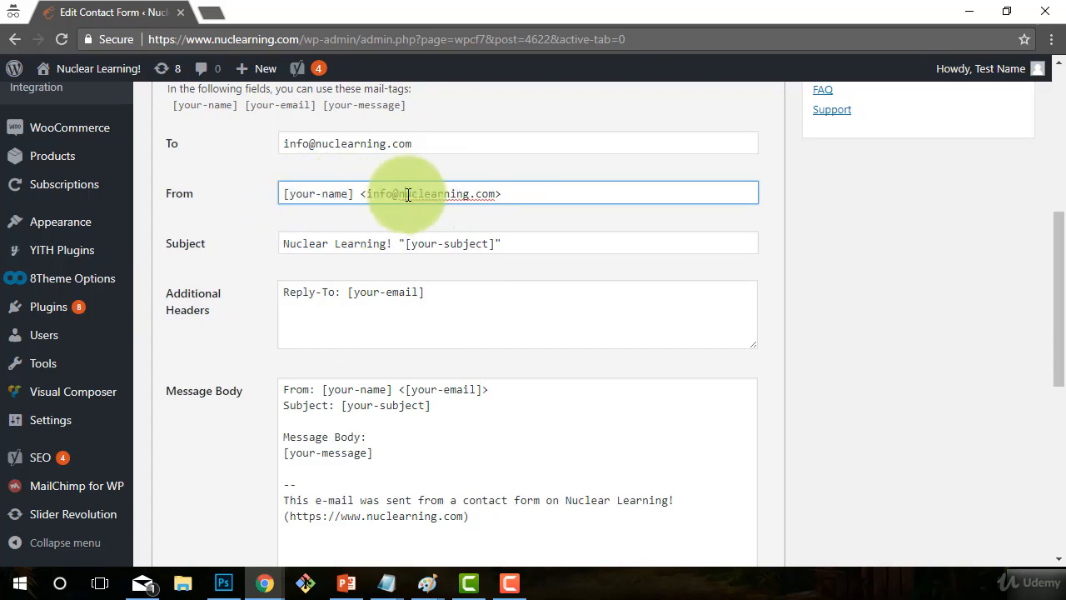
{"action": "left_click_drag", "start_coordinate": [496, 193], "coordinate": [368, 193]}
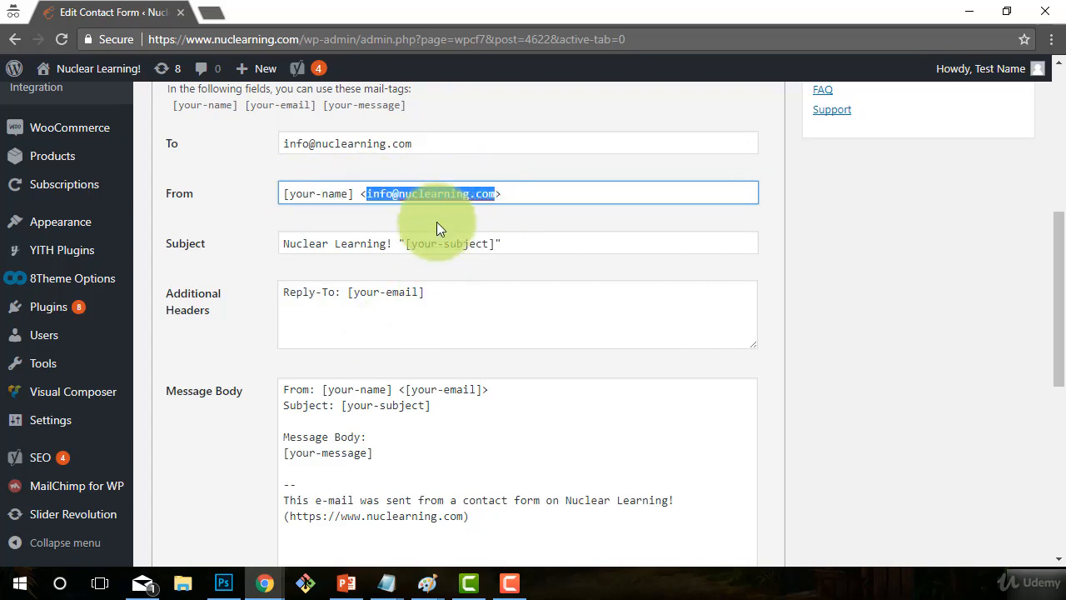
{"action": "left_click", "coordinate": [287, 243]}
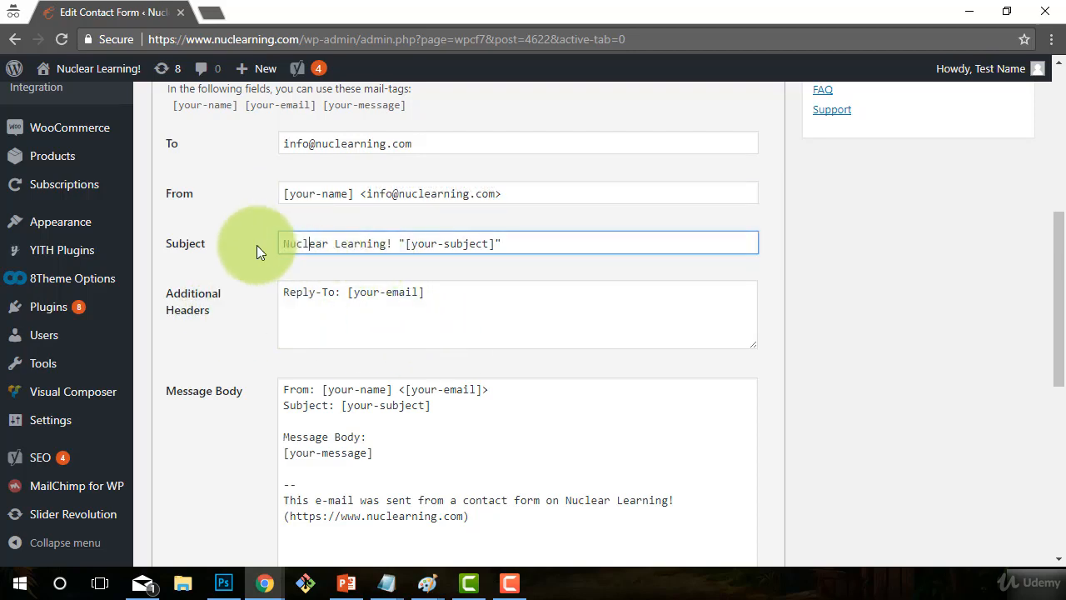
- Replace the mail subject with 'Question From The Website' and check the Reply-To header
{"action": "left_click_drag", "start_coordinate": [385, 244], "coordinate": [392, 243]}
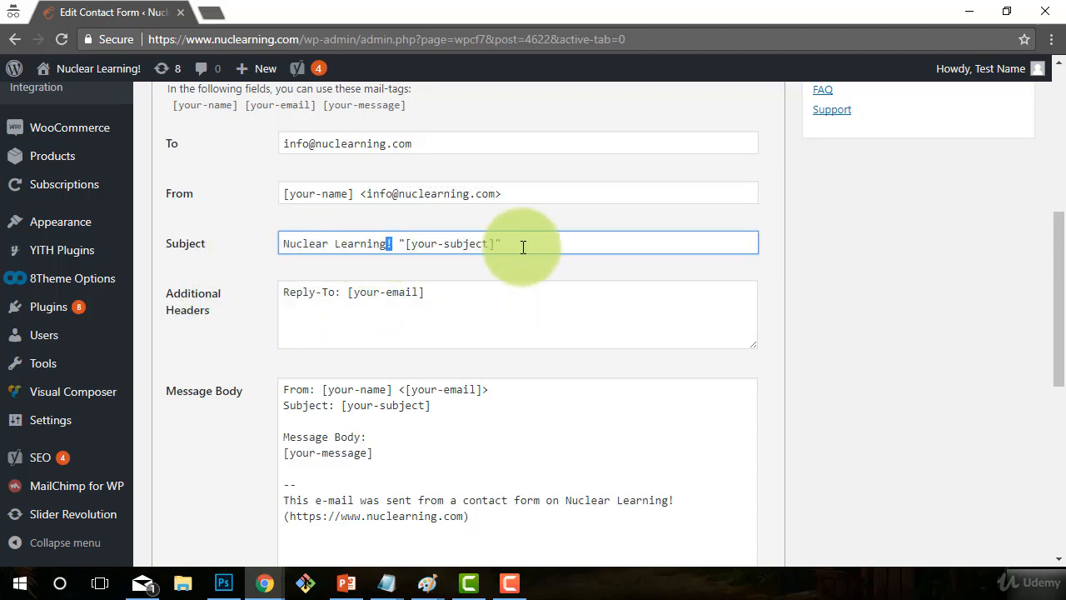
{"action": "left_click_drag", "start_coordinate": [521, 245], "coordinate": [219, 242]}
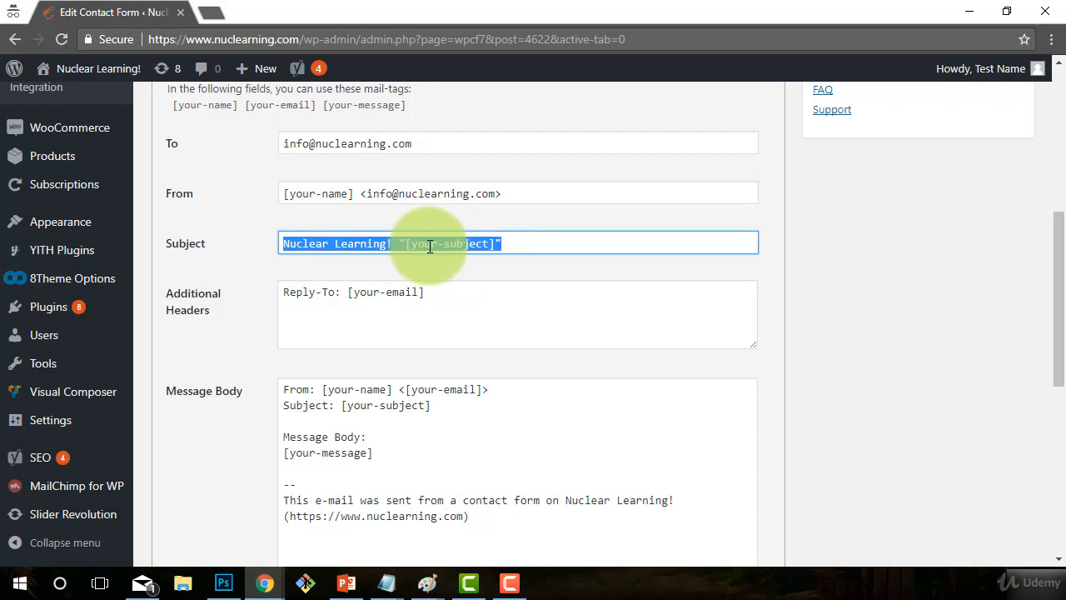
{"action": "type", "text": "Question From The Website"}
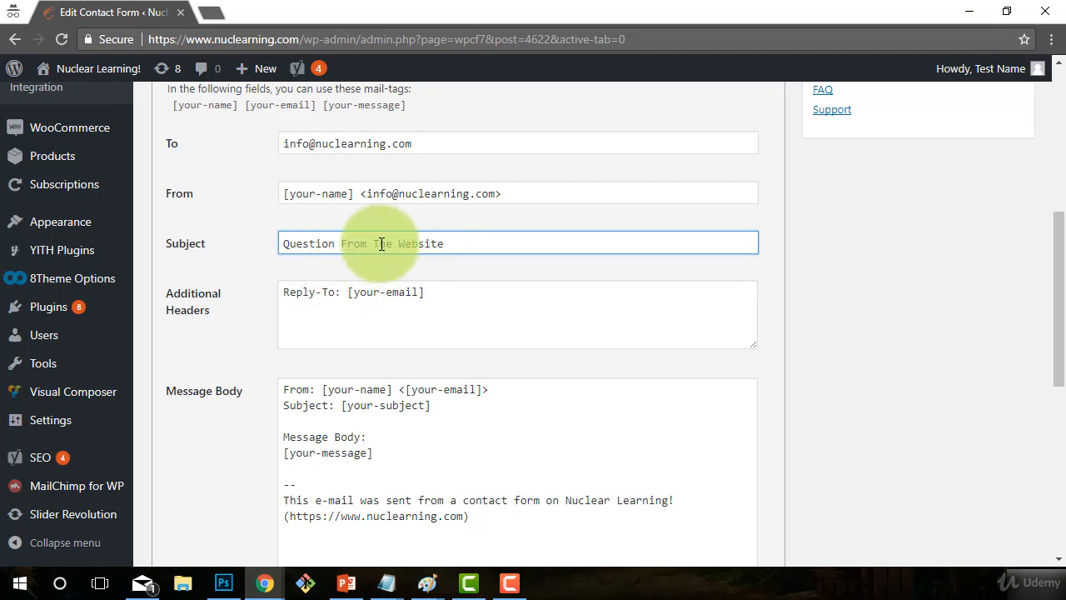
{"action": "left_click", "coordinate": [326, 292]}
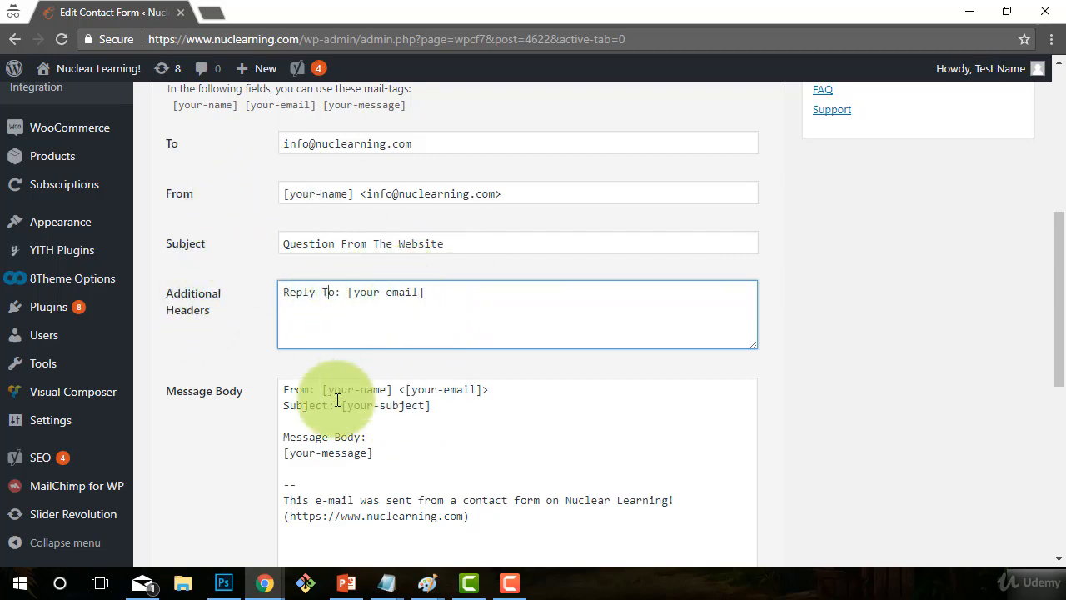
{"action": "scroll", "coordinate": [334, 398], "scroll_direction": "down", "scroll_amount": 1}
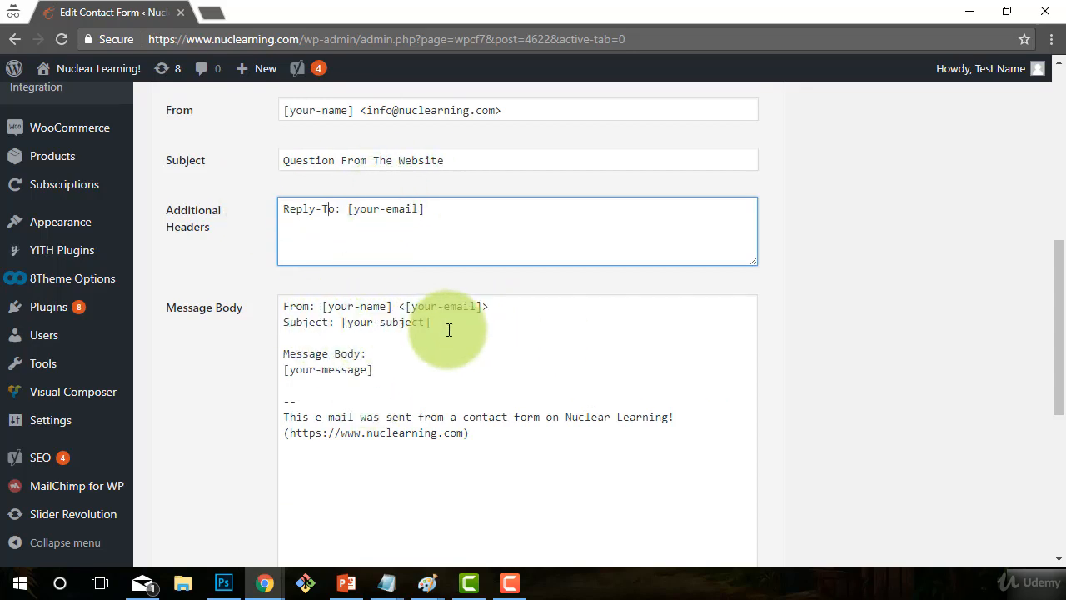
- Delete the Subject line from the mail body and relabel 'Message Body' as 'Question'
{"action": "left_click_drag", "start_coordinate": [447, 327], "coordinate": [245, 328]}
{"action": "key", "text": "Delete"}
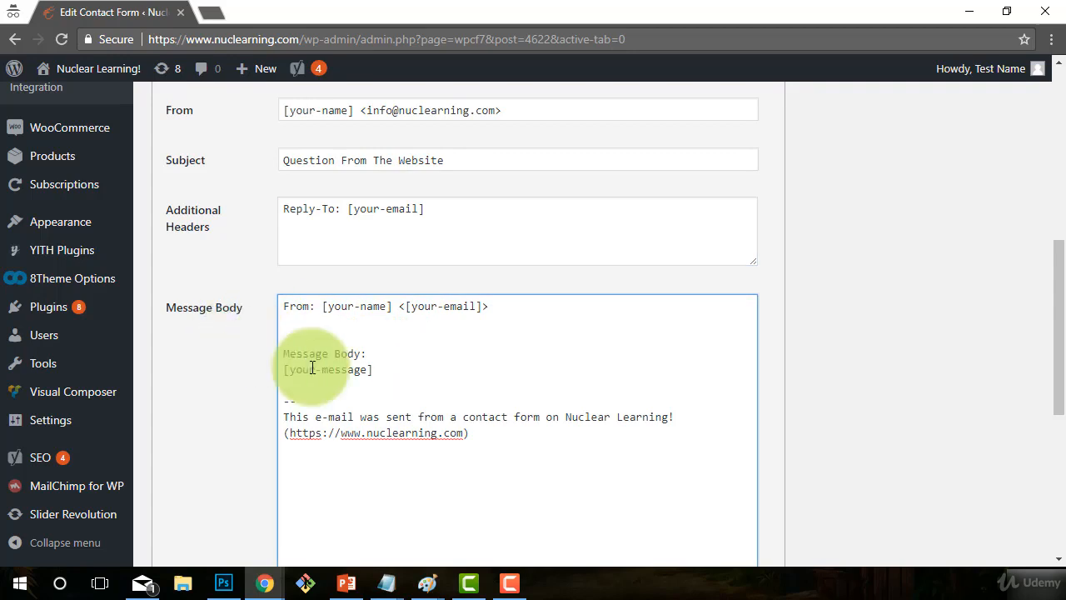
{"action": "left_click_drag", "start_coordinate": [358, 353], "coordinate": [247, 350]}
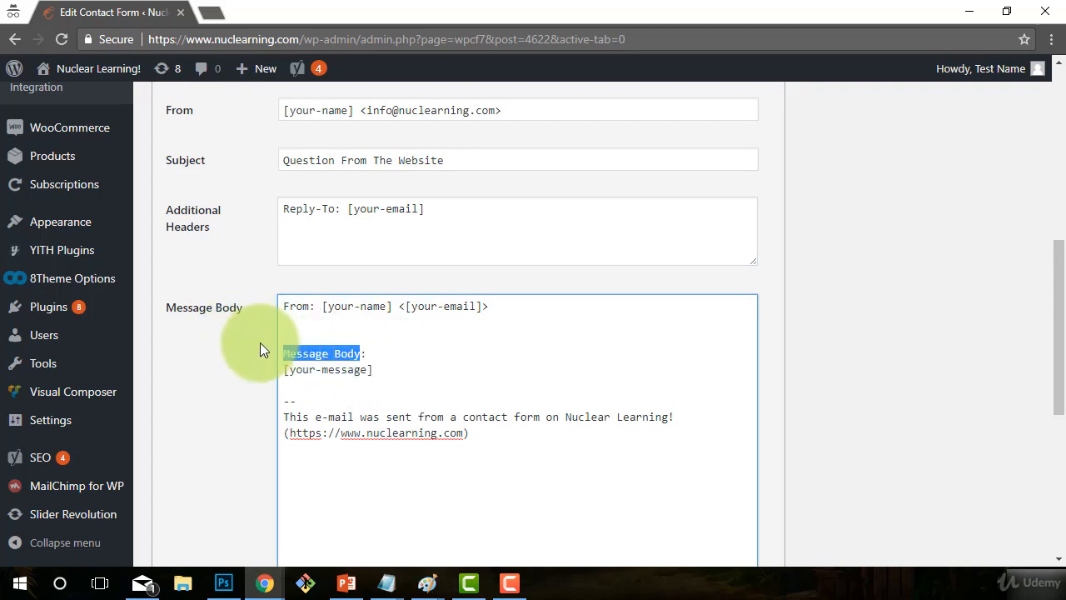
{"action": "type", "text": "Question:"}
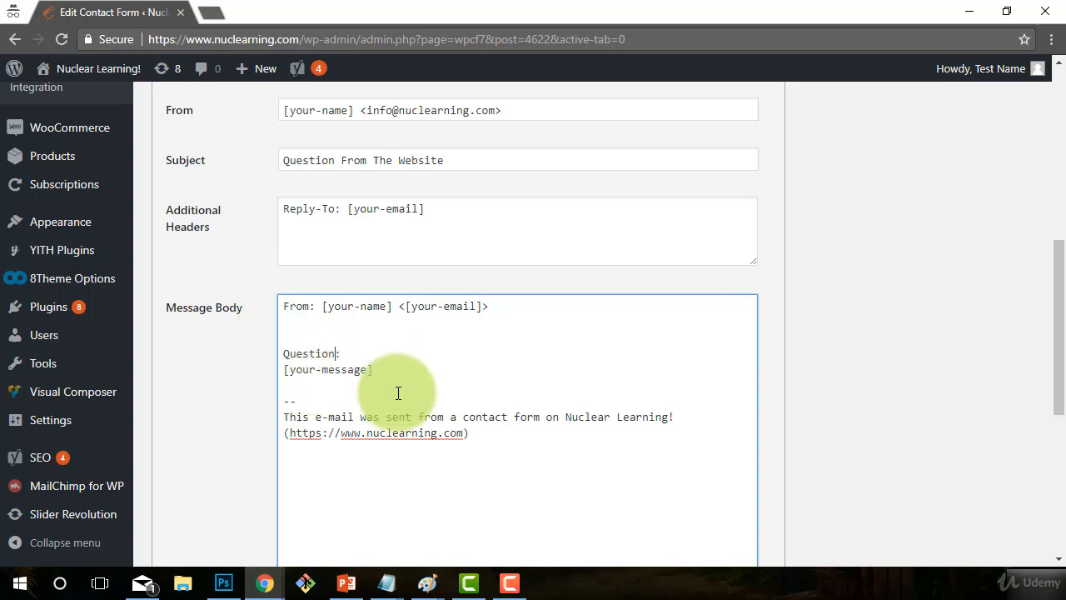
{"action": "left_click", "coordinate": [508, 441]}
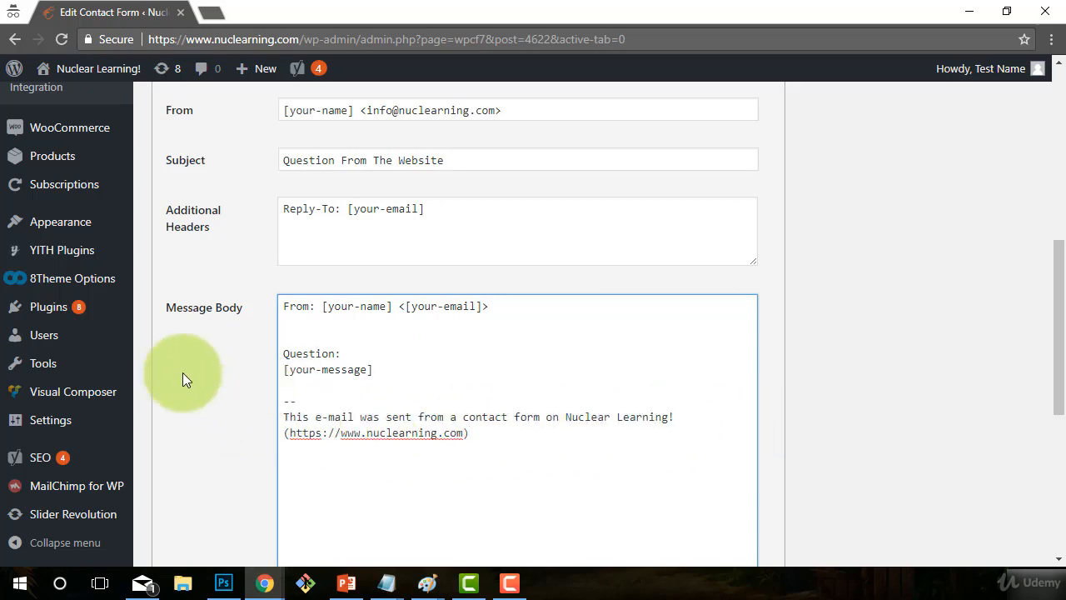
- Turn on the HTML content type for the mail and save the form
{"action": "scroll", "coordinate": [243, 428], "scroll_direction": "down", "scroll_amount": 1}
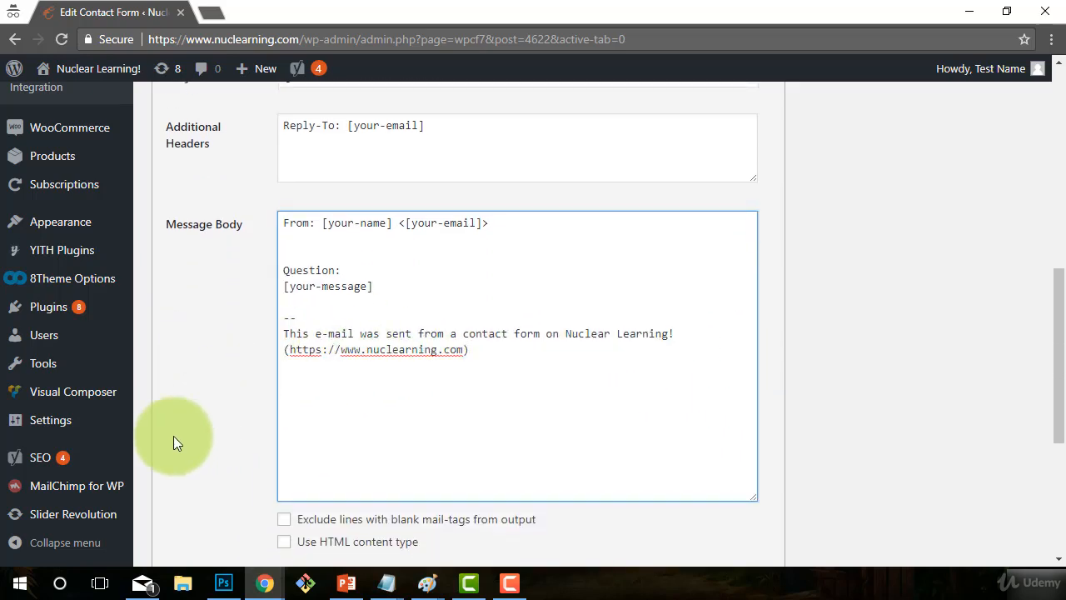
{"action": "scroll", "coordinate": [174, 436], "scroll_direction": "down", "scroll_amount": 1}
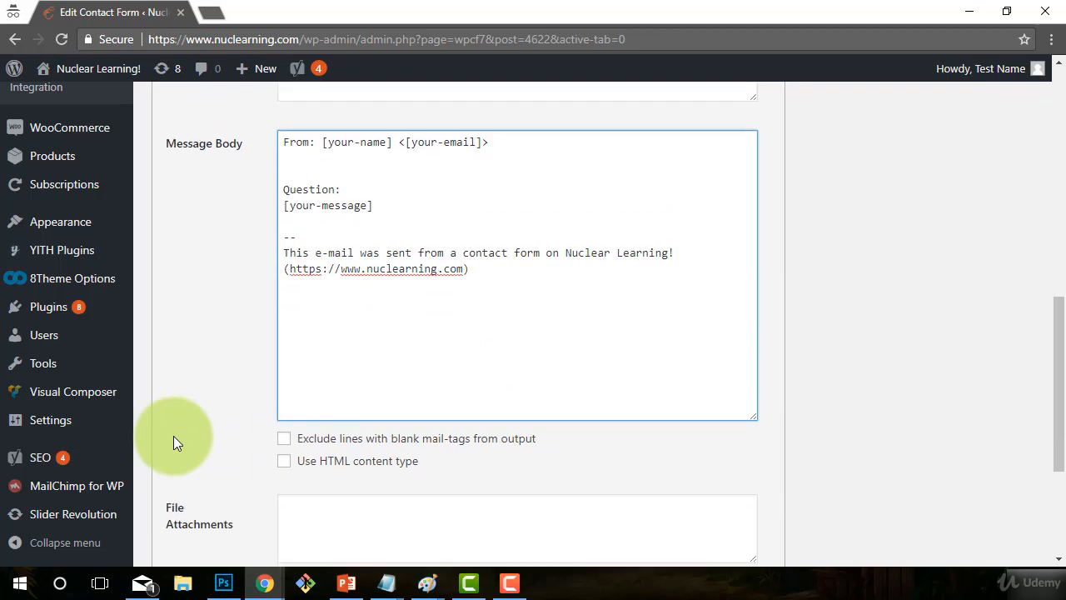
{"action": "left_click", "coordinate": [285, 458]}
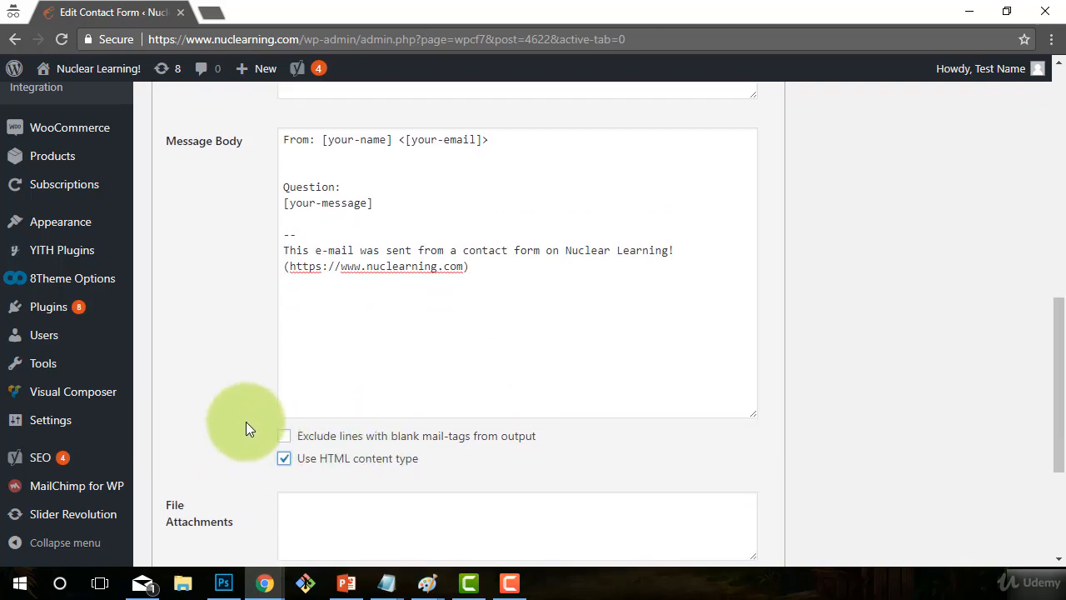
{"action": "scroll", "coordinate": [244, 426], "scroll_direction": "down", "scroll_amount": 2}
{"action": "scroll", "coordinate": [100, 372], "scroll_direction": "down", "scroll_amount": 1}
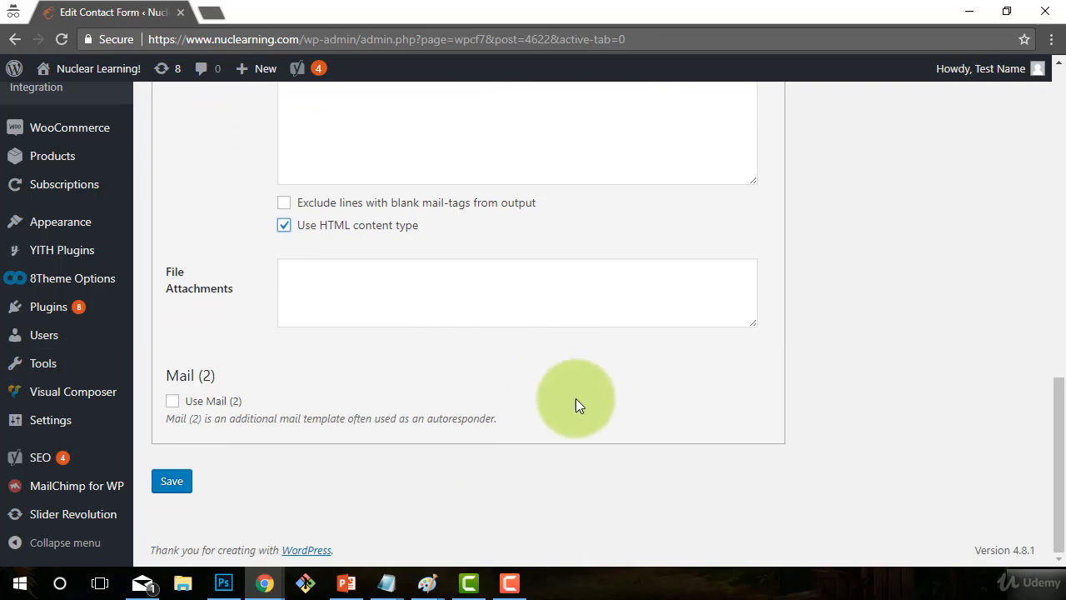
{"action": "scroll", "coordinate": [409, 518], "scroll_direction": "up", "scroll_amount": 1}
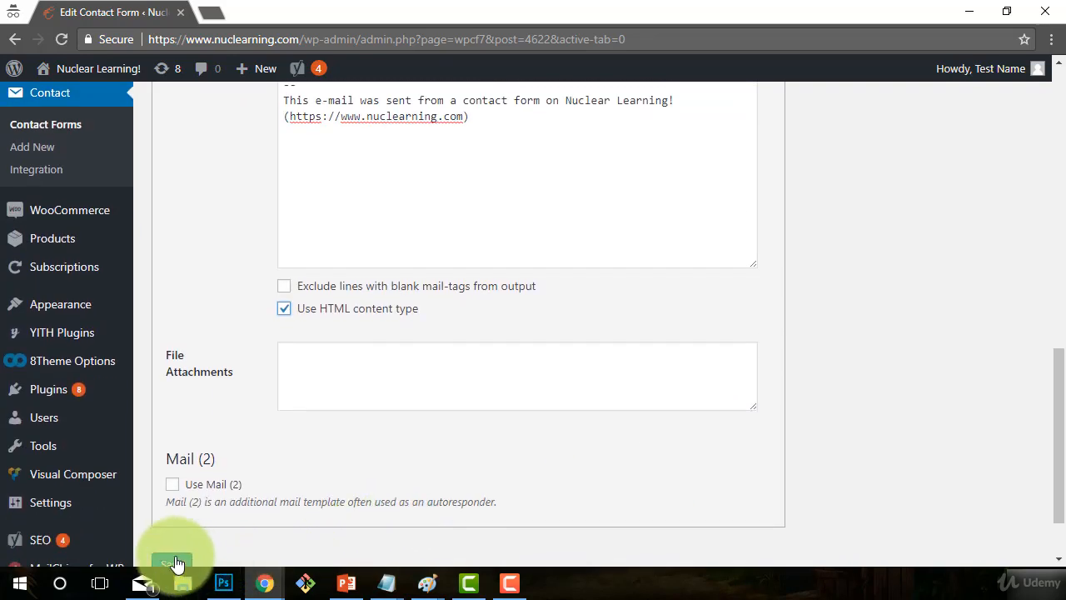
{"action": "scroll", "coordinate": [201, 494], "scroll_direction": "down", "scroll_amount": 1}
{"action": "left_click", "coordinate": [198, 488]}
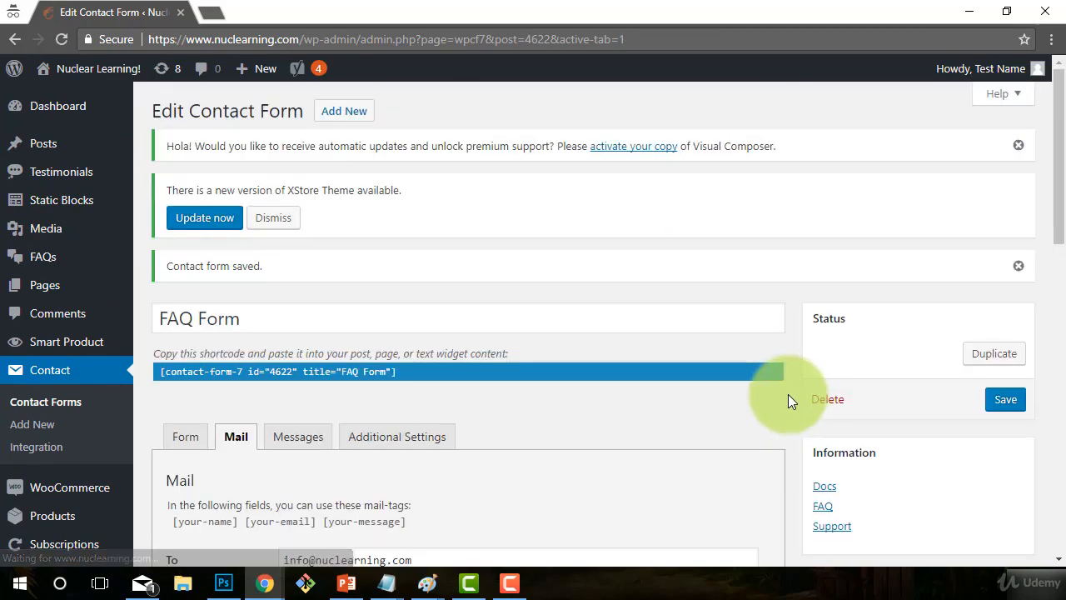
{"action": "scroll", "coordinate": [333, 341], "scroll_direction": "down", "scroll_amount": 2}
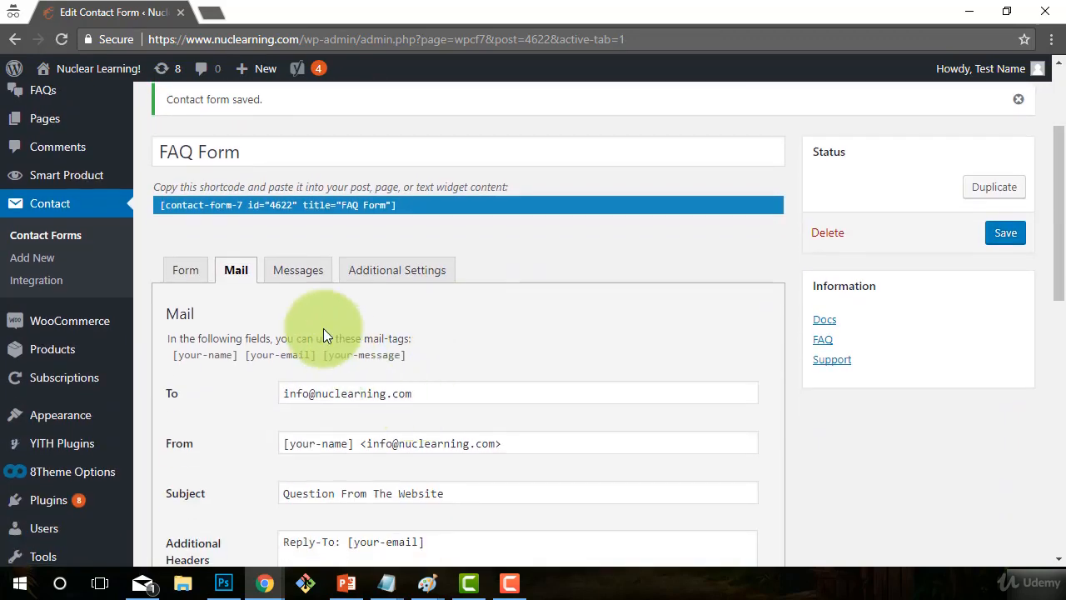
- On the Messages tab, change 'message' to 'question' in the success and failed-to-send messages
{"action": "left_click", "coordinate": [297, 268]}
{"action": "scroll", "coordinate": [379, 407], "scroll_direction": "down", "scroll_amount": 1}
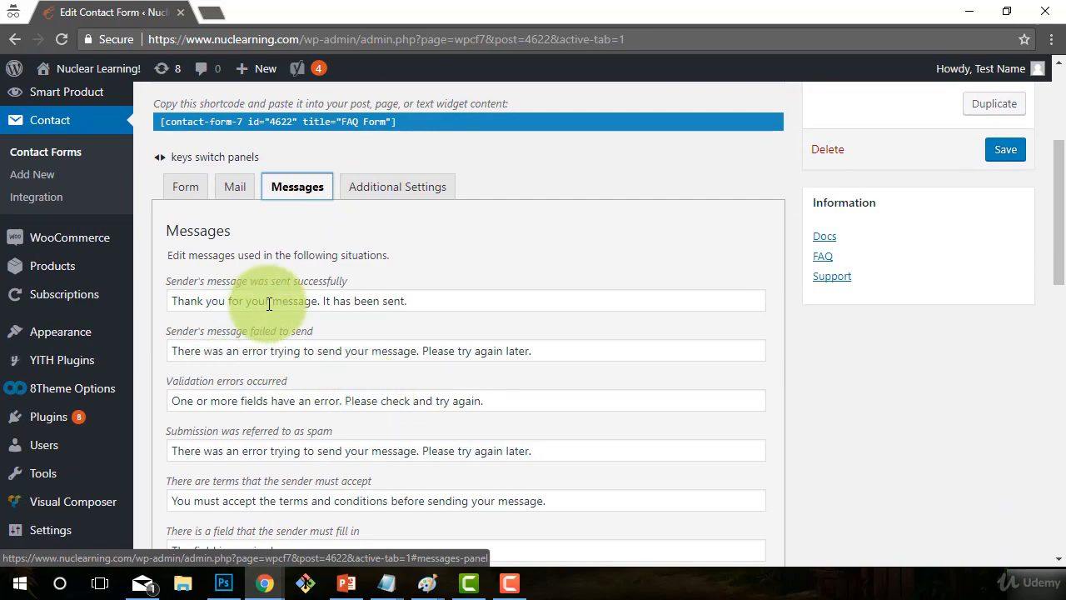
{"action": "mouse_move", "coordinate": [273, 305]}
{"action": "left_mouse_down"}
{"action": "mouse_move", "coordinate": [317, 302]}
{"action": "mouse_move", "coordinate": [270, 303]}
{"action": "left_mouse_up"}
{"action": "left_click", "coordinate": [317, 302]}
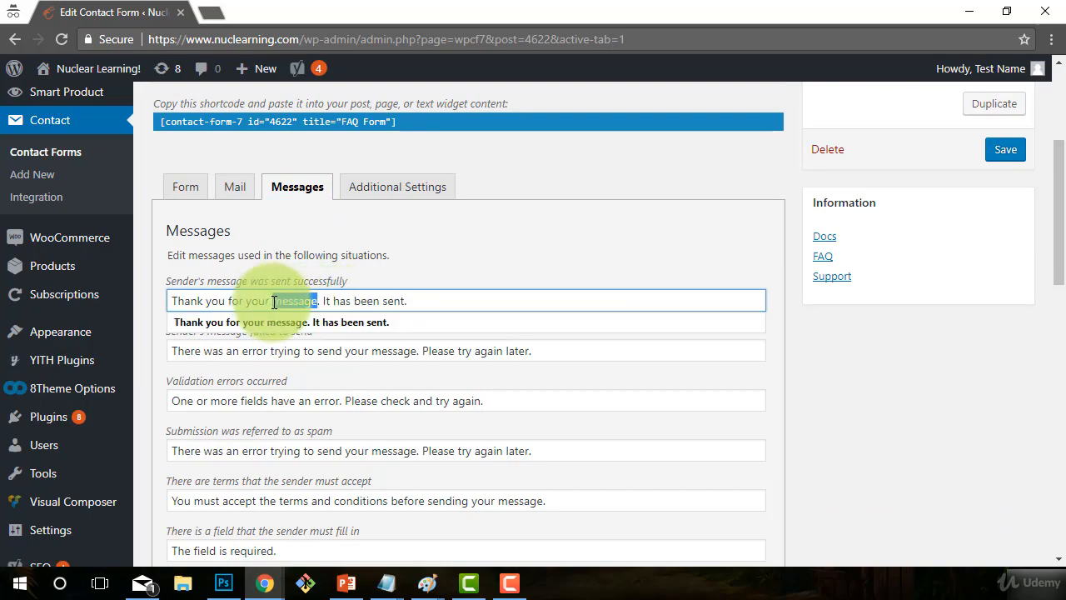
{"action": "type", "text": "que"}
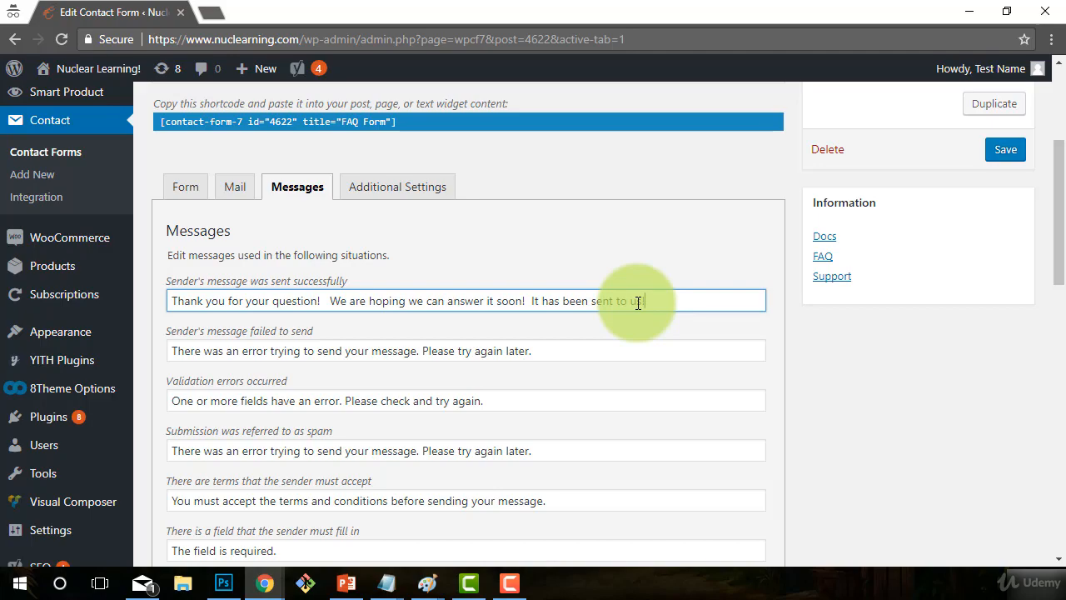
{"action": "left_click", "coordinate": [221, 350]}
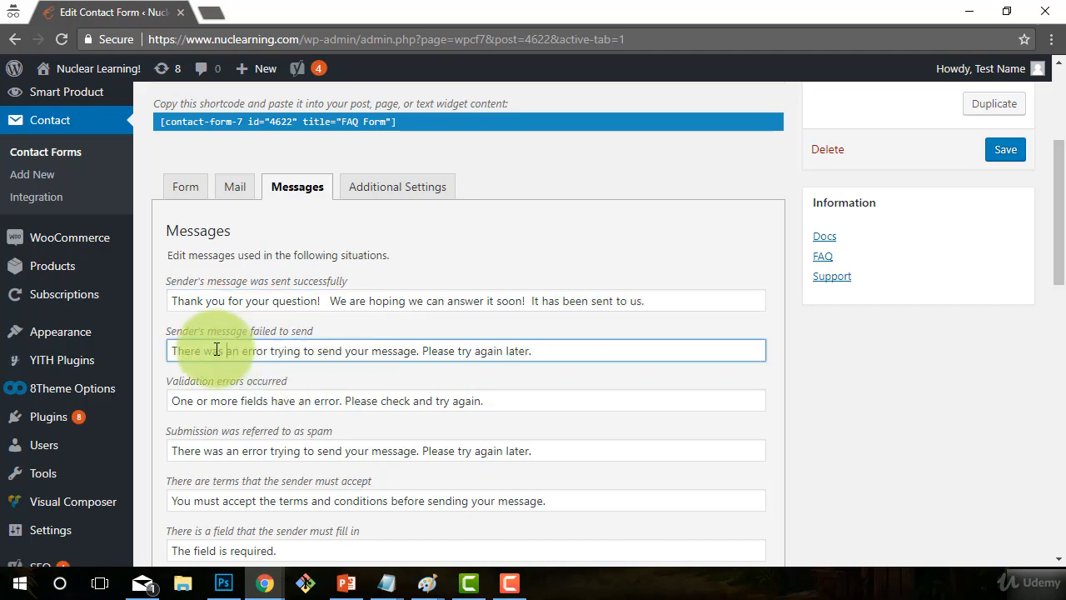
{"action": "left_click_drag", "start_coordinate": [372, 351], "coordinate": [424, 353]}
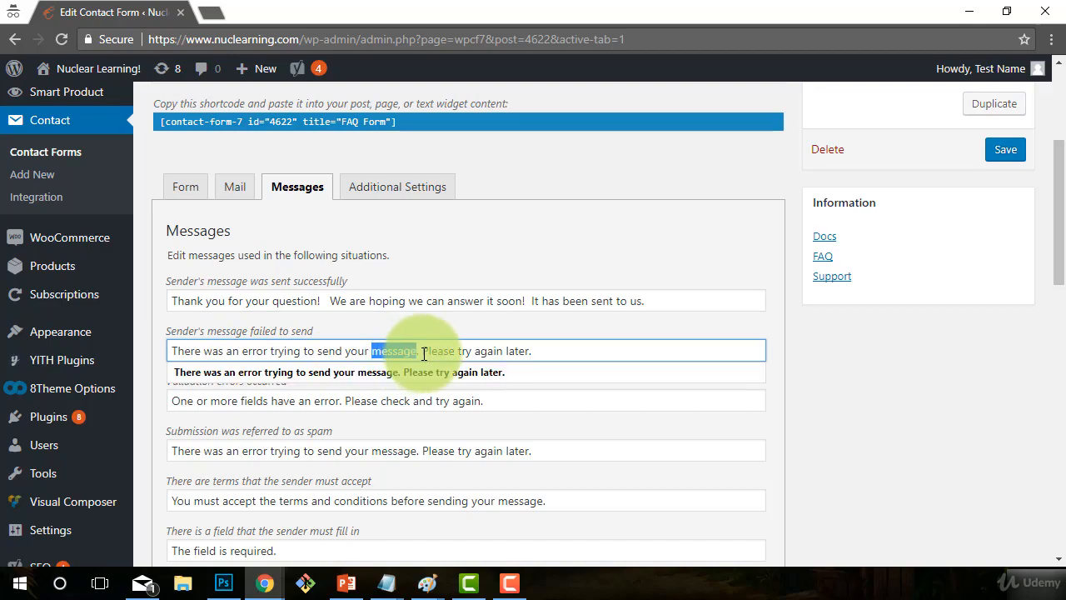
{"action": "type", "text": "question"}
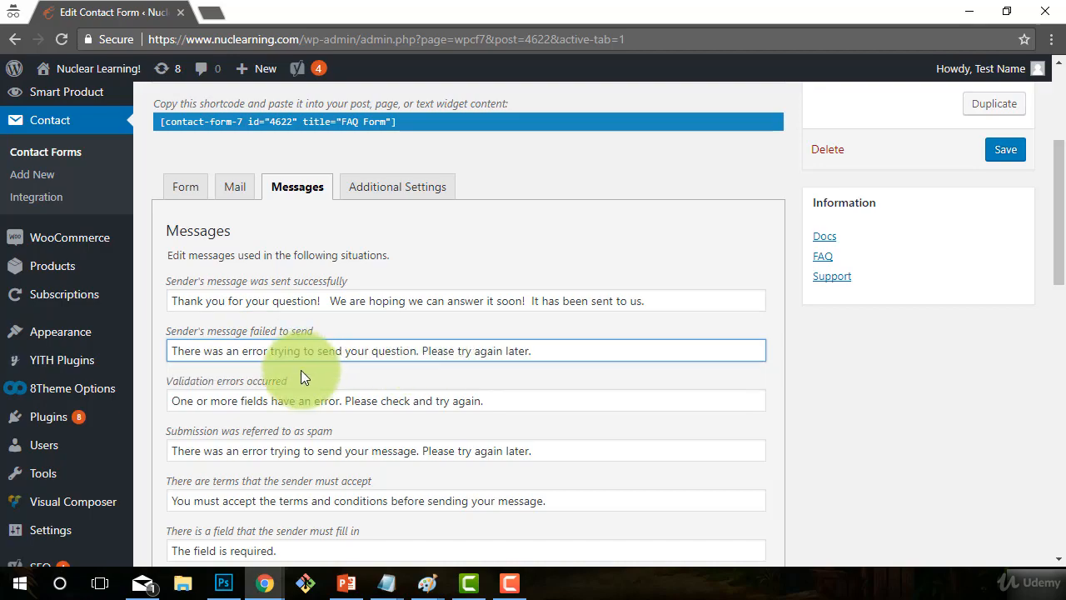
{"action": "left_click", "coordinate": [278, 399]}
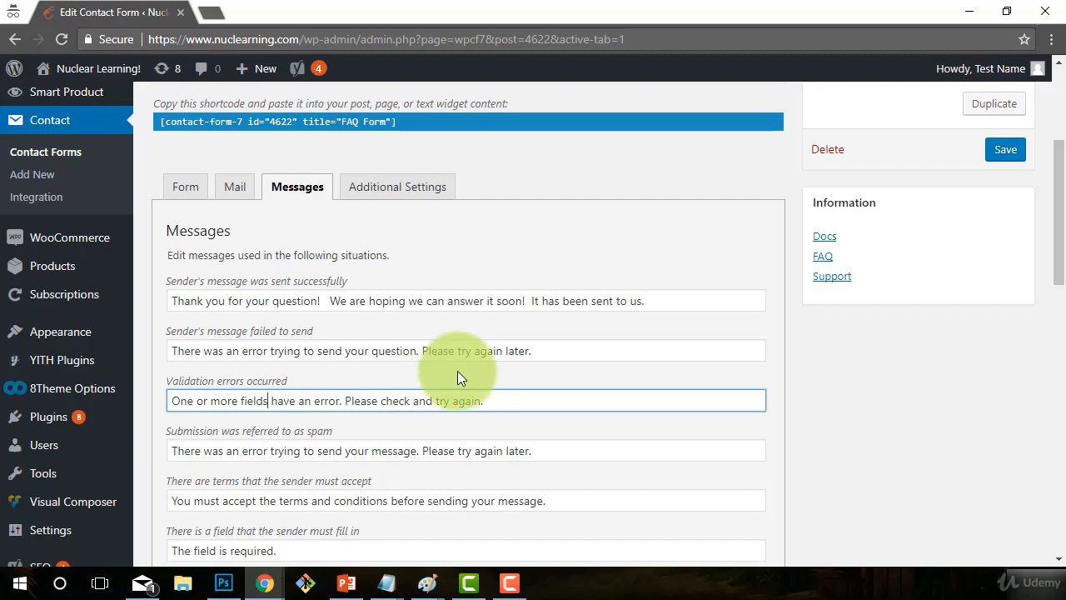
{"action": "scroll", "coordinate": [373, 429], "scroll_direction": "down", "scroll_amount": 1}
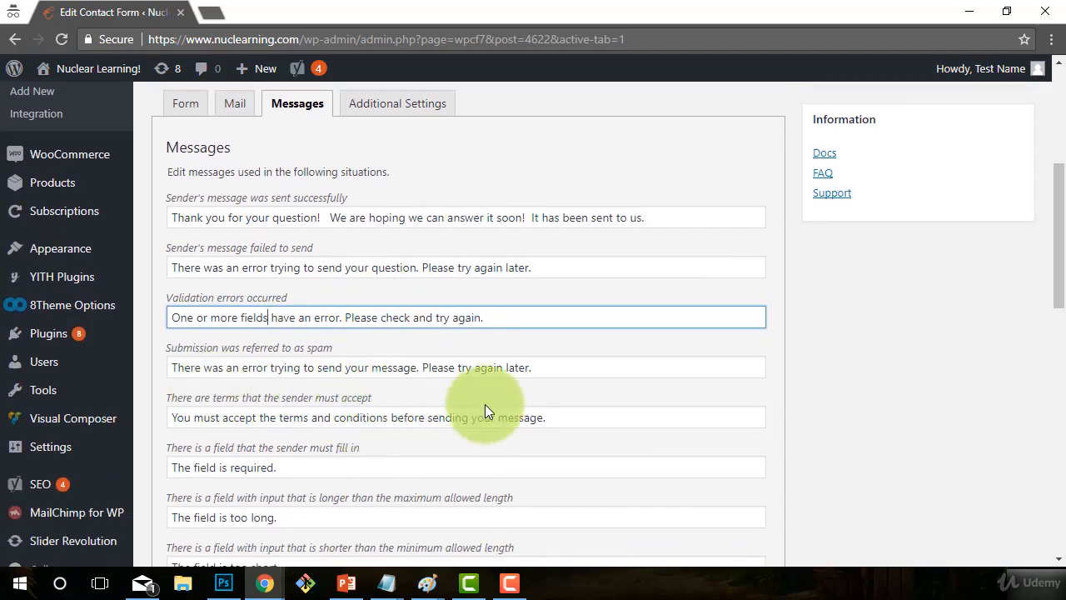
{"action": "scroll", "coordinate": [592, 414], "scroll_direction": "down", "scroll_amount": 1}
- Reword the terms-acceptance message so it ends with 'question.'
{"action": "left_click", "coordinate": [221, 334]}
{"action": "left_click_drag", "start_coordinate": [221, 334], "coordinate": [439, 345]}
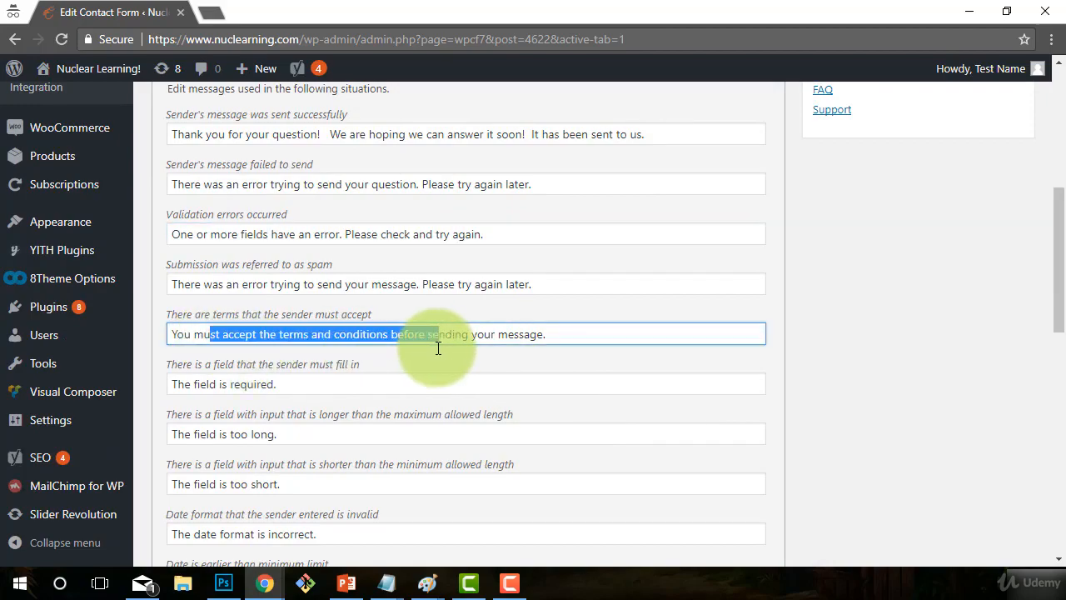
{"action": "left_click", "coordinate": [563, 334]}
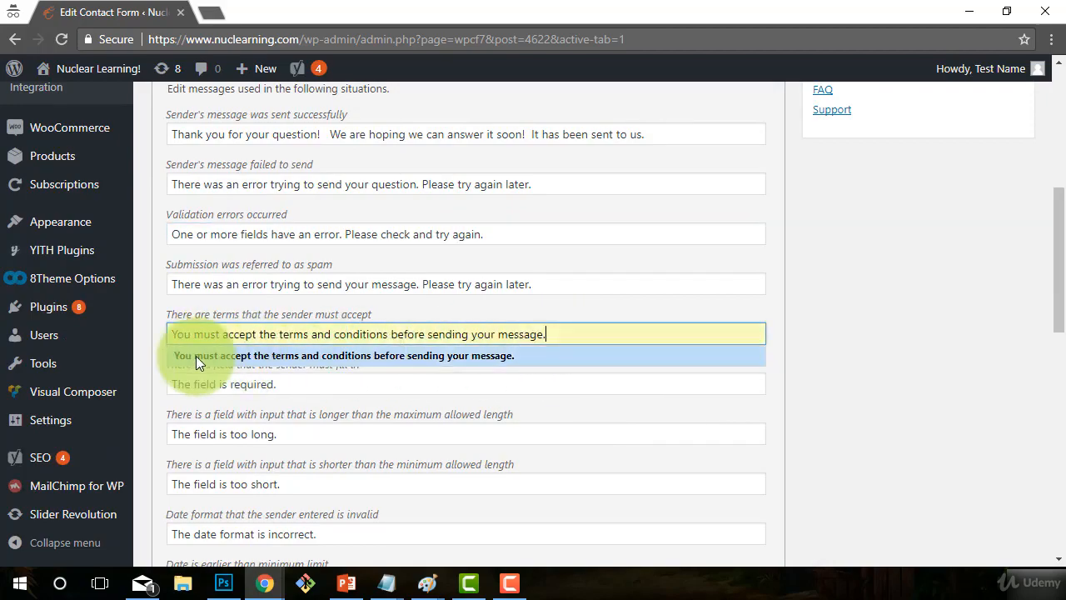
{"action": "left_click", "coordinate": [358, 433]}
{"action": "scroll", "coordinate": [472, 289], "scroll_direction": "down", "scroll_amount": 1}
{"action": "scroll", "coordinate": [472, 288], "scroll_direction": "up", "scroll_amount": 2}
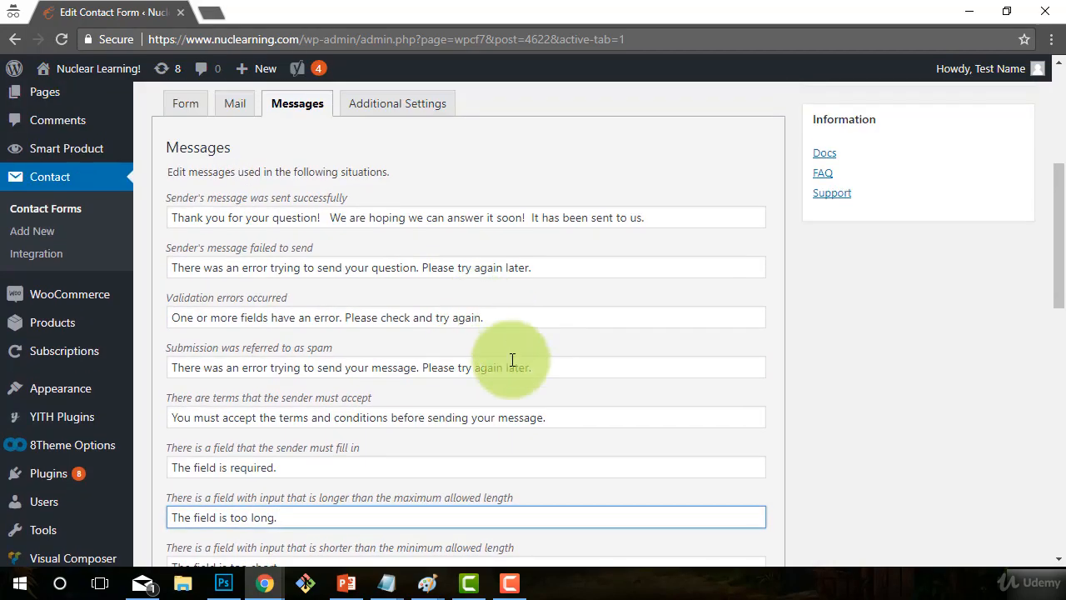
{"action": "left_click", "coordinate": [505, 416]}
{"action": "left_click_drag", "start_coordinate": [498, 417], "coordinate": [543, 416]}
{"action": "type", "text": "que"}
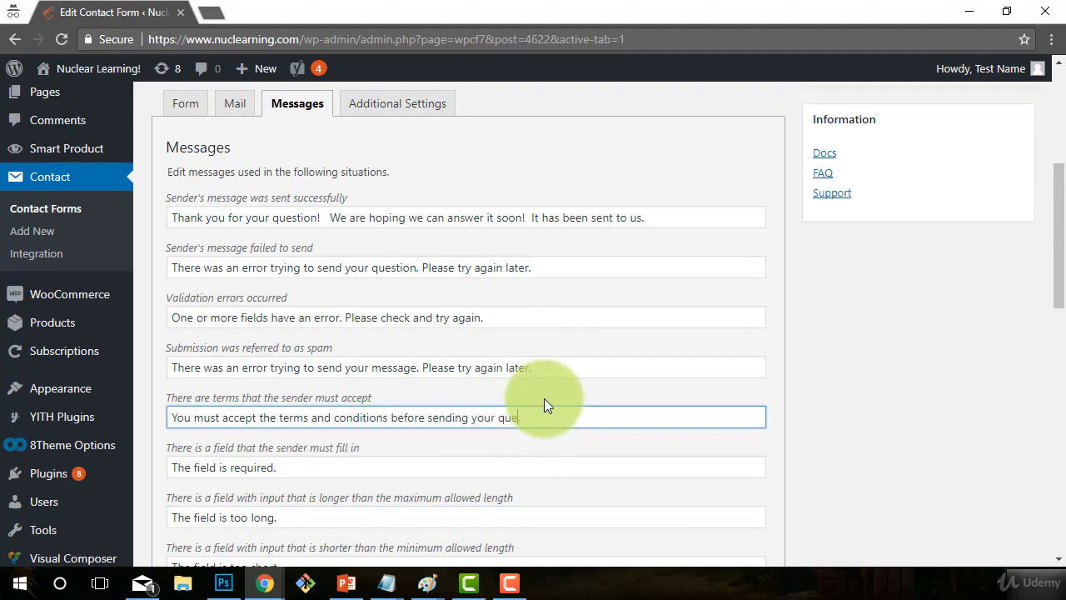
{"action": "type", "text": "stion."}
- Save the FAQ Form with its reworded messages
{"action": "scroll", "coordinate": [413, 400], "scroll_direction": "down", "scroll_amount": 2}
{"action": "scroll", "coordinate": [408, 445], "scroll_direction": "down", "scroll_amount": 2}
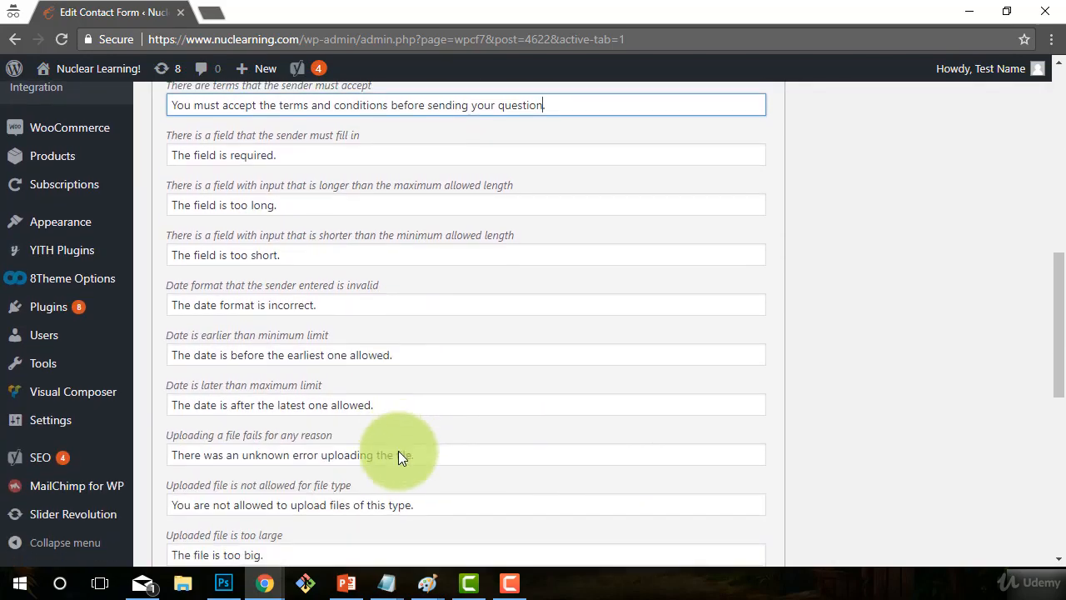
{"action": "scroll", "coordinate": [358, 441], "scroll_direction": "down", "scroll_amount": 4}
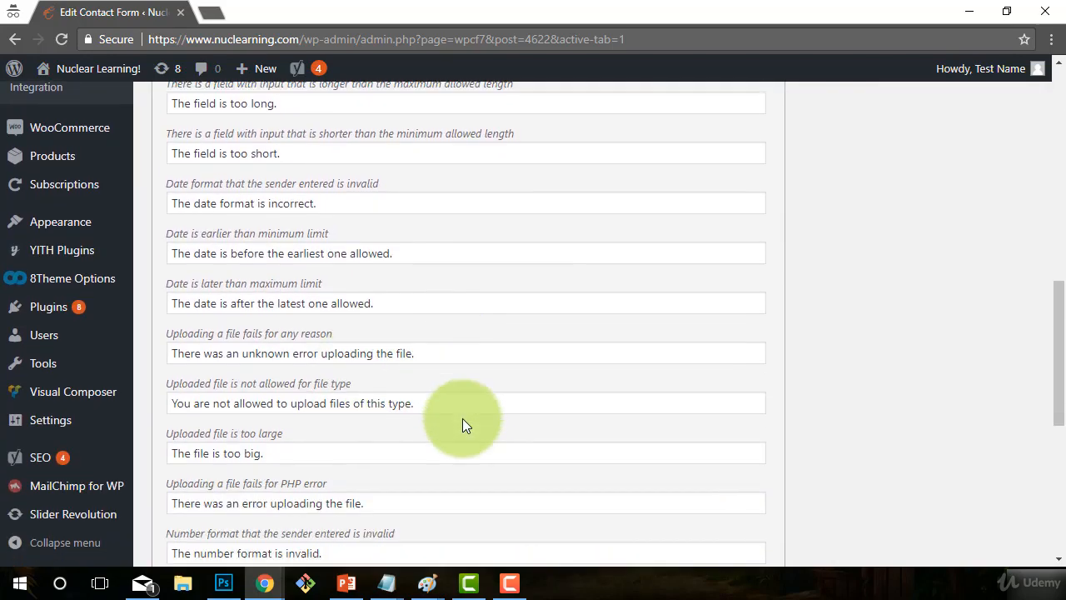
{"action": "scroll", "coordinate": [399, 462], "scroll_direction": "down", "scroll_amount": 2}
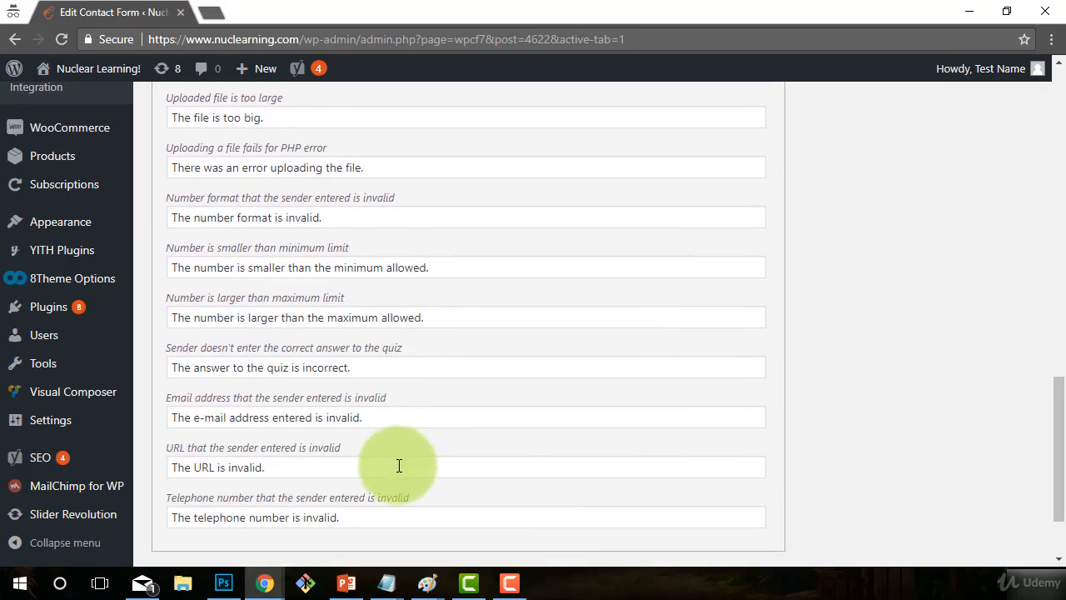
{"action": "scroll", "coordinate": [650, 492], "scroll_direction": "up", "scroll_amount": 5}
{"action": "scroll", "coordinate": [822, 500], "scroll_direction": "up", "scroll_amount": 8}
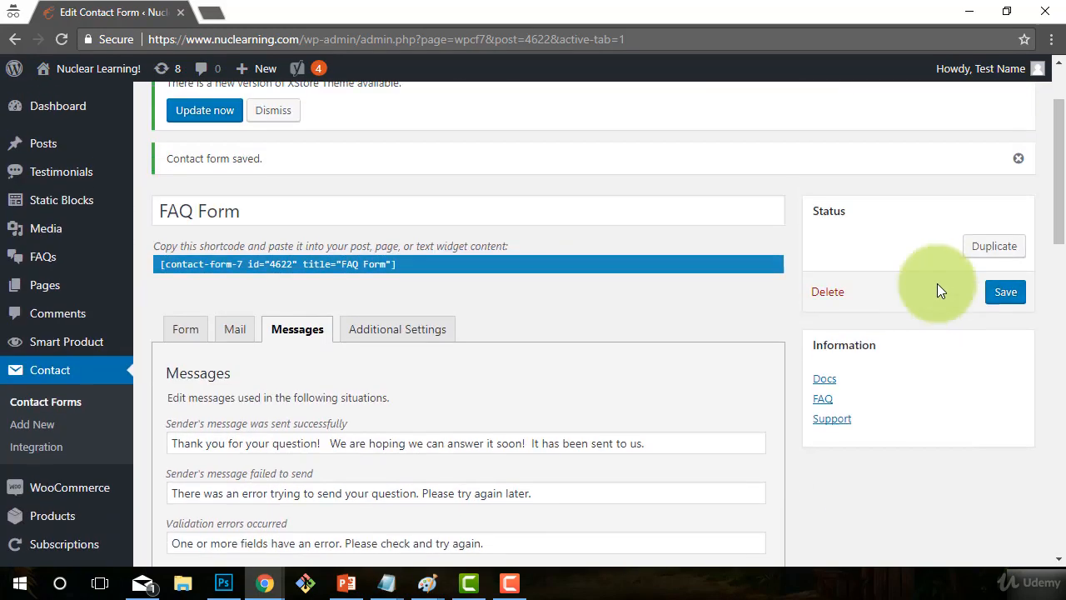
{"action": "left_click", "coordinate": [1004, 293]}
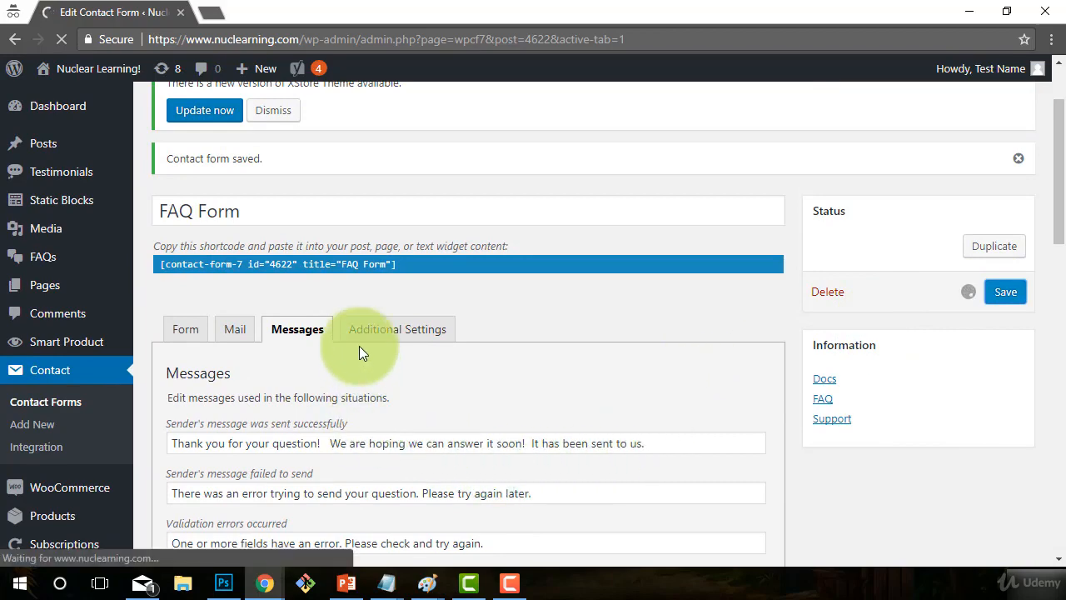
- Copy the shortcode [contact-form-7 id="4622" title="FAQ Form"] to the clipboard
{"action": "scroll", "coordinate": [402, 317], "scroll_direction": "down", "scroll_amount": 3}
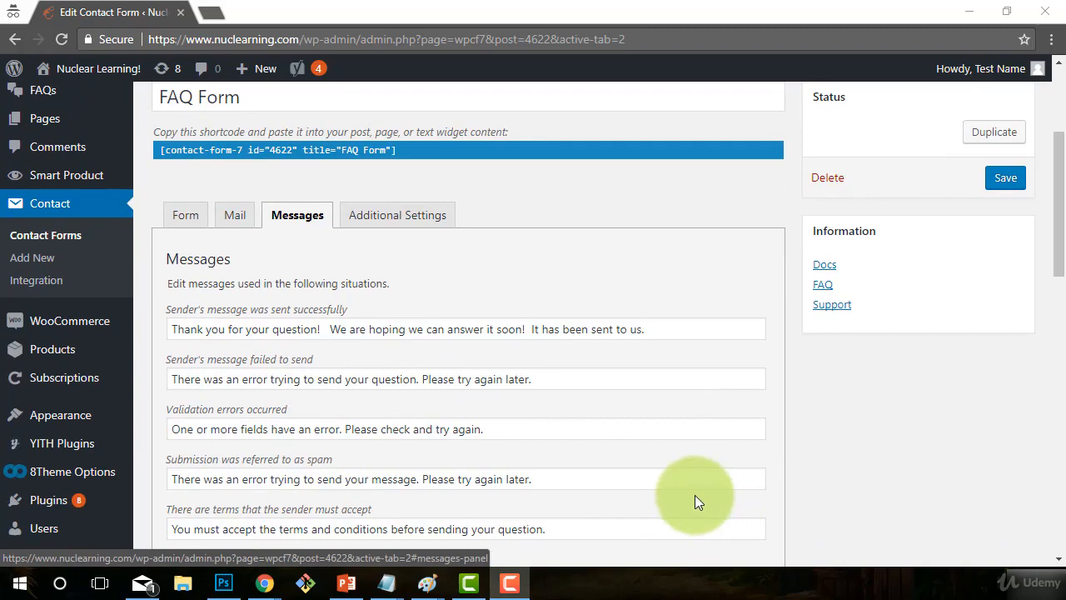
{"action": "scroll", "coordinate": [697, 497], "scroll_direction": "down", "scroll_amount": 2}
{"action": "scroll", "coordinate": [386, 449], "scroll_direction": "up", "scroll_amount": 4}
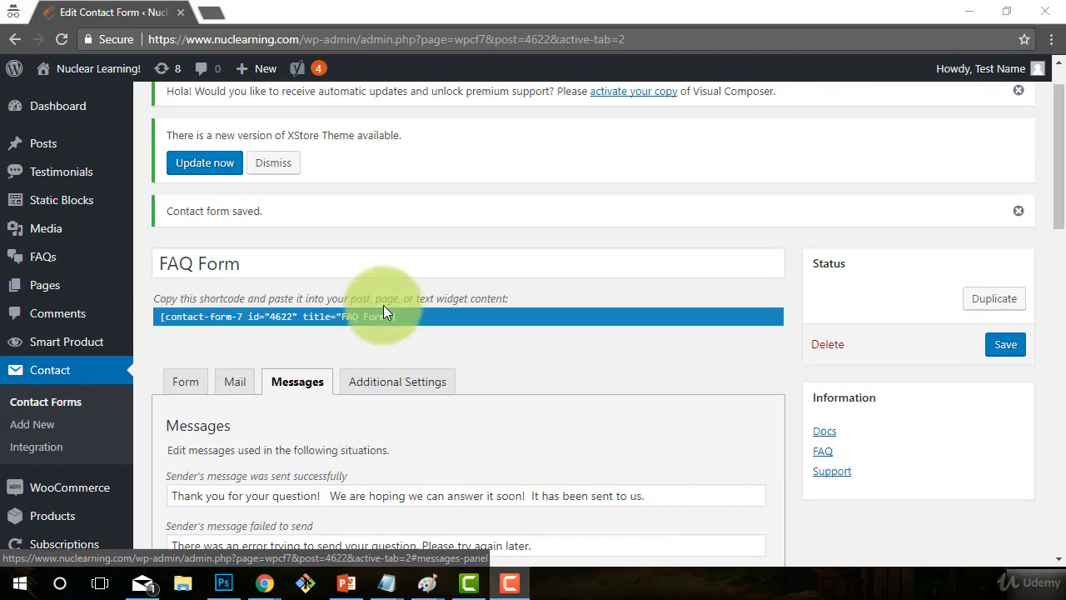
{"action": "left_click_drag", "start_coordinate": [158, 318], "coordinate": [204, 321]}
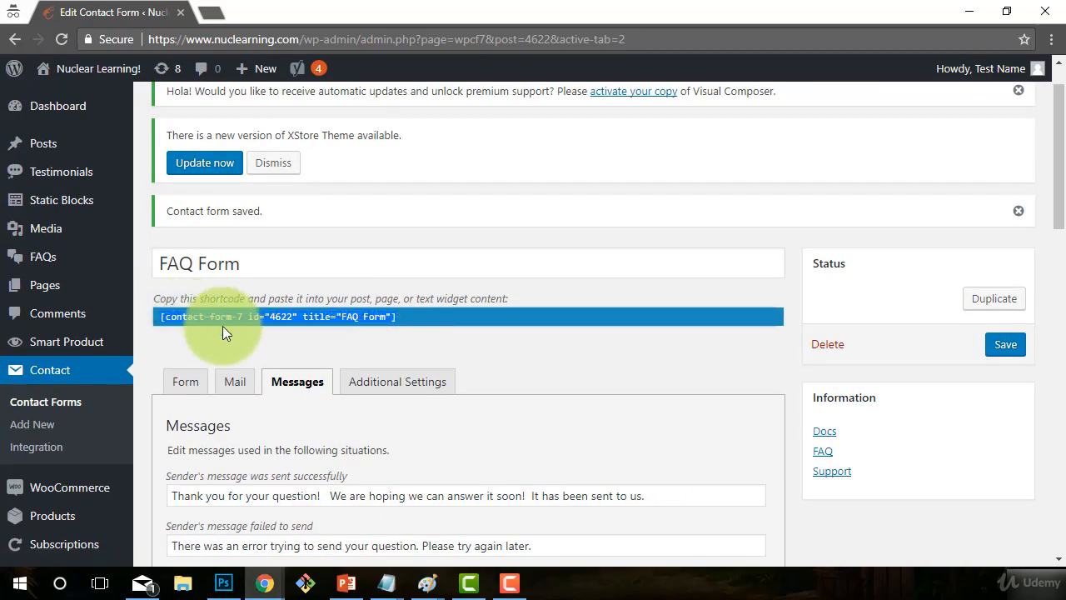
{"action": "right_click", "coordinate": [321, 319]}
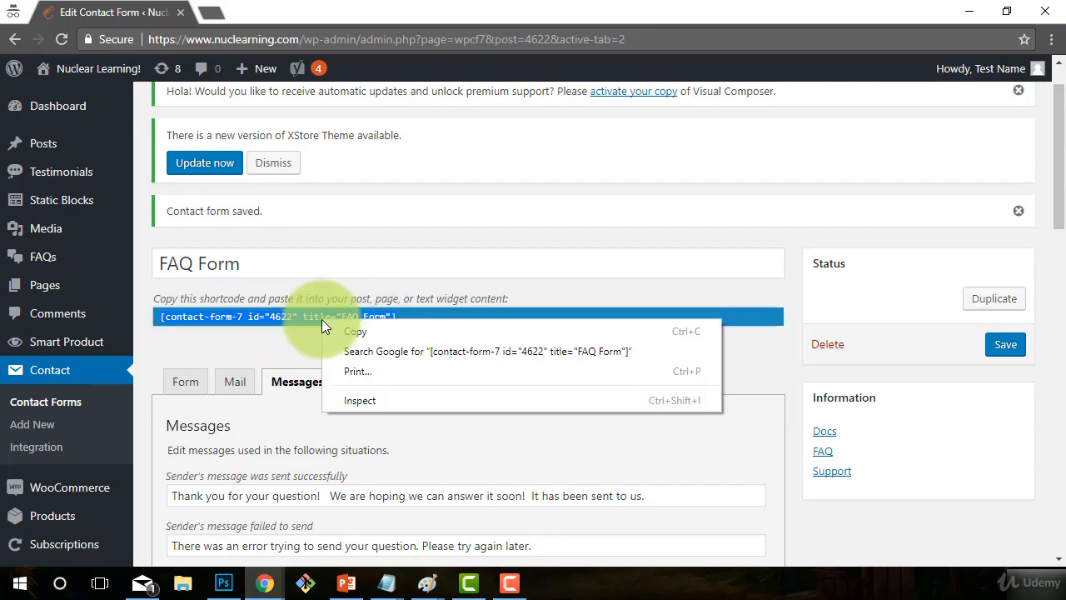
{"action": "left_click", "coordinate": [347, 330]}
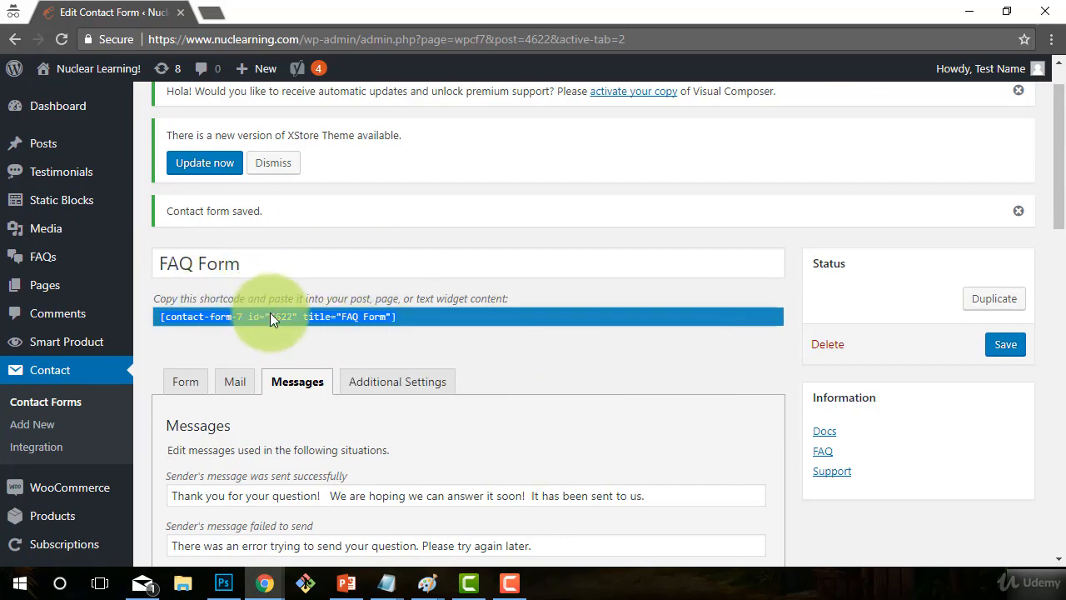
- Open the FAQs page from All Pages in Visual Composer and scroll down to the empty row
{"action": "mouse_move", "coordinate": [63, 231]}
{"action": "scroll", "coordinate": [65, 235], "scroll_direction": "up", "scroll_amount": 1}
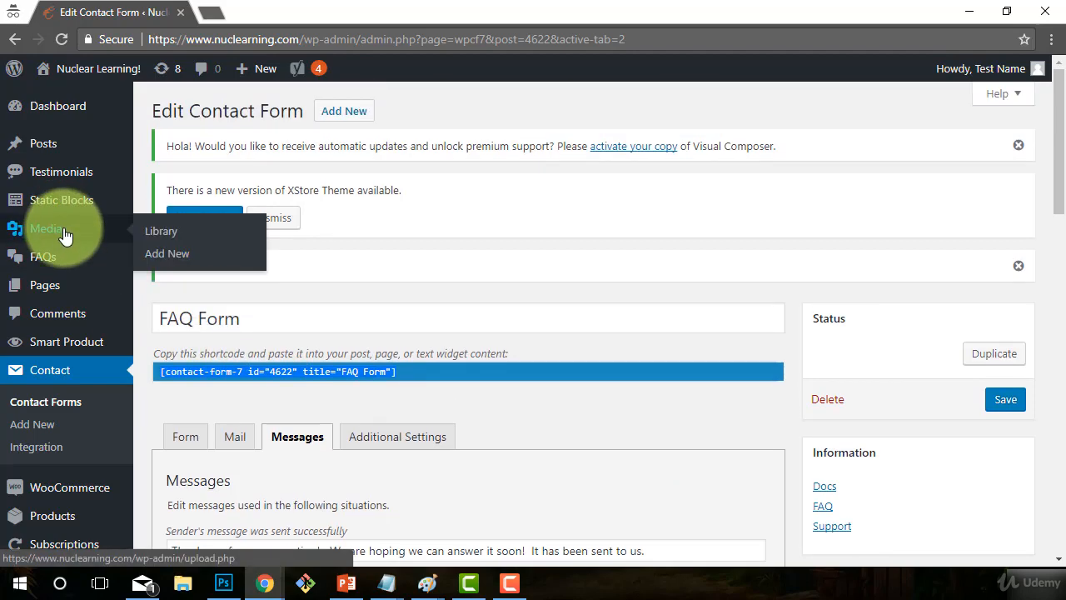
{"action": "mouse_move", "coordinate": [36, 290]}
{"action": "left_click", "coordinate": [167, 311]}
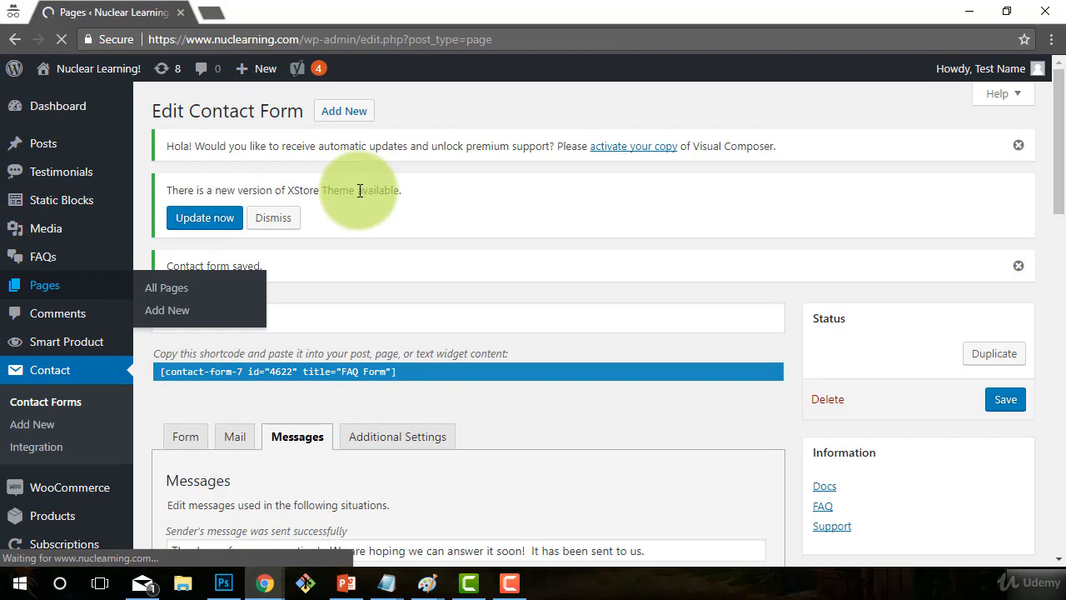
{"action": "scroll", "coordinate": [441, 308], "scroll_direction": "down", "scroll_amount": 3}
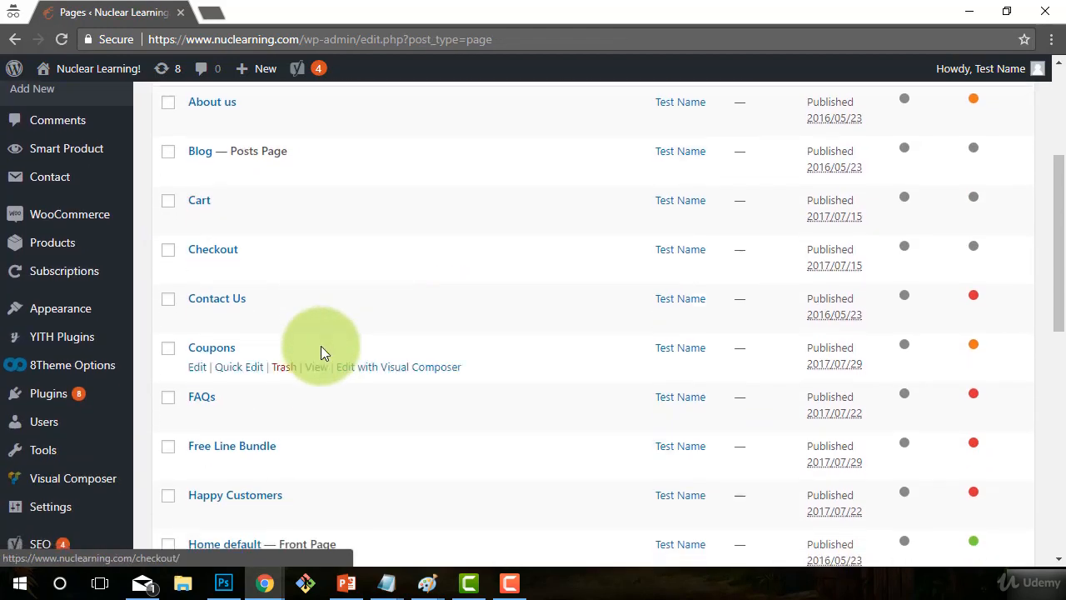
{"action": "scroll", "coordinate": [323, 353], "scroll_direction": "down", "scroll_amount": 1}
{"action": "left_click", "coordinate": [200, 315]}
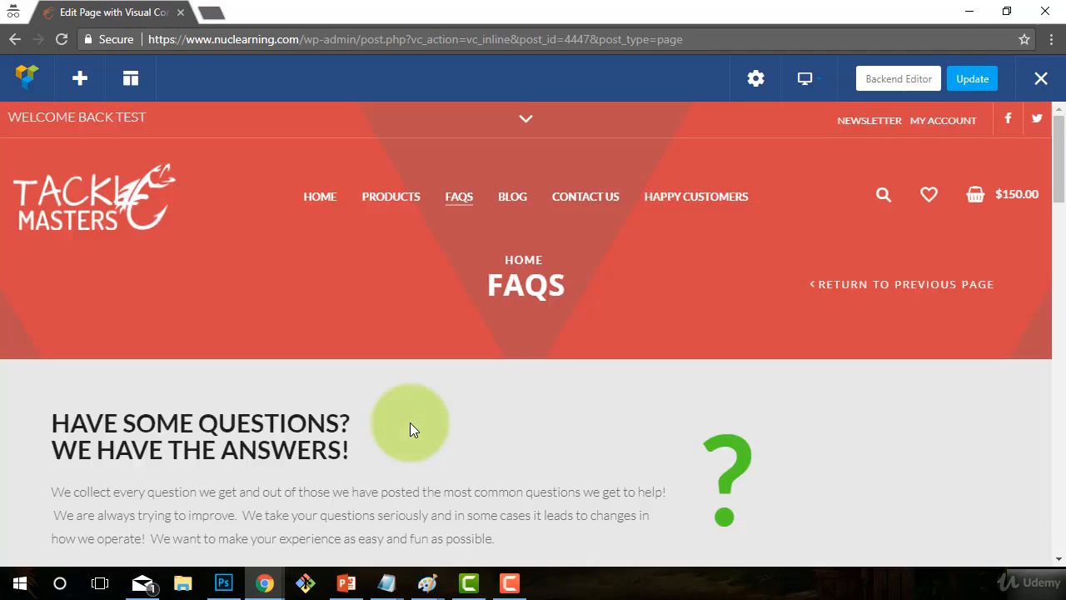
{"action": "scroll", "coordinate": [410, 422], "scroll_direction": "down", "scroll_amount": 10}
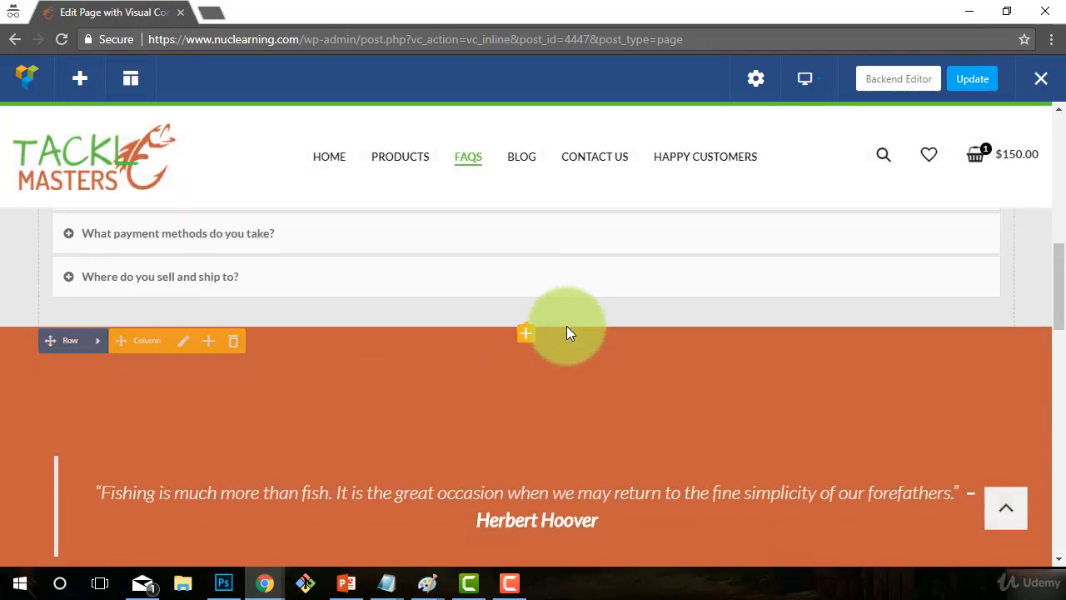
{"action": "scroll", "coordinate": [566, 333], "scroll_direction": "down", "scroll_amount": 5}
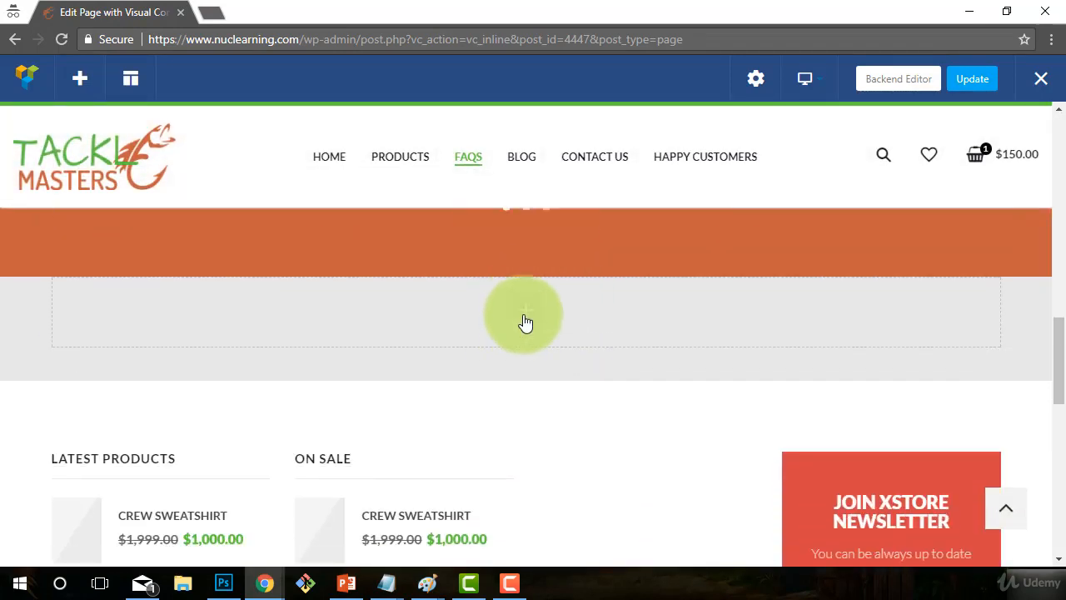
- Add a text block to the empty row, replace its placeholder with the FAQ Form shortcode, and leave a blank line above
{"action": "left_click", "coordinate": [525, 322]}
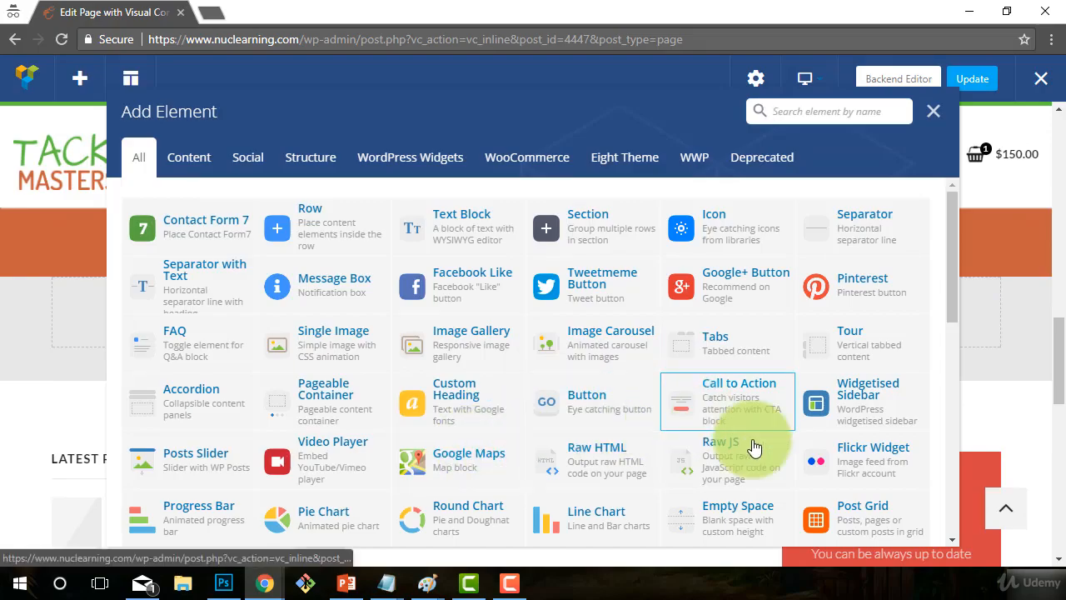
{"action": "left_click", "coordinate": [459, 243]}
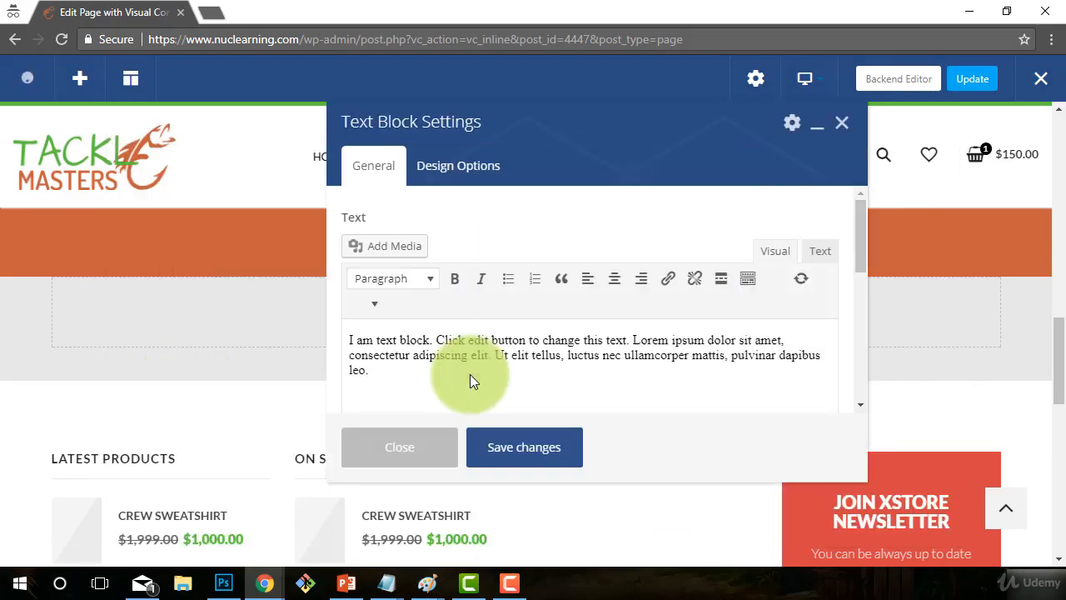
{"action": "left_click_drag", "start_coordinate": [458, 364], "coordinate": [328, 330]}
{"action": "left_click", "coordinate": [443, 382]}
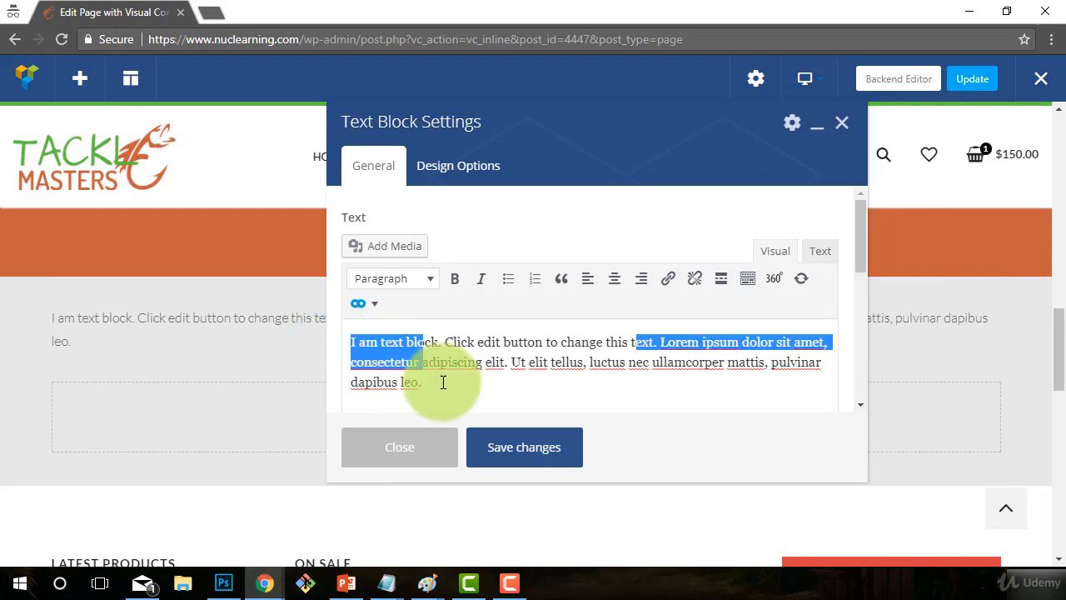
{"action": "left_click_drag", "start_coordinate": [443, 382], "coordinate": [287, 327]}
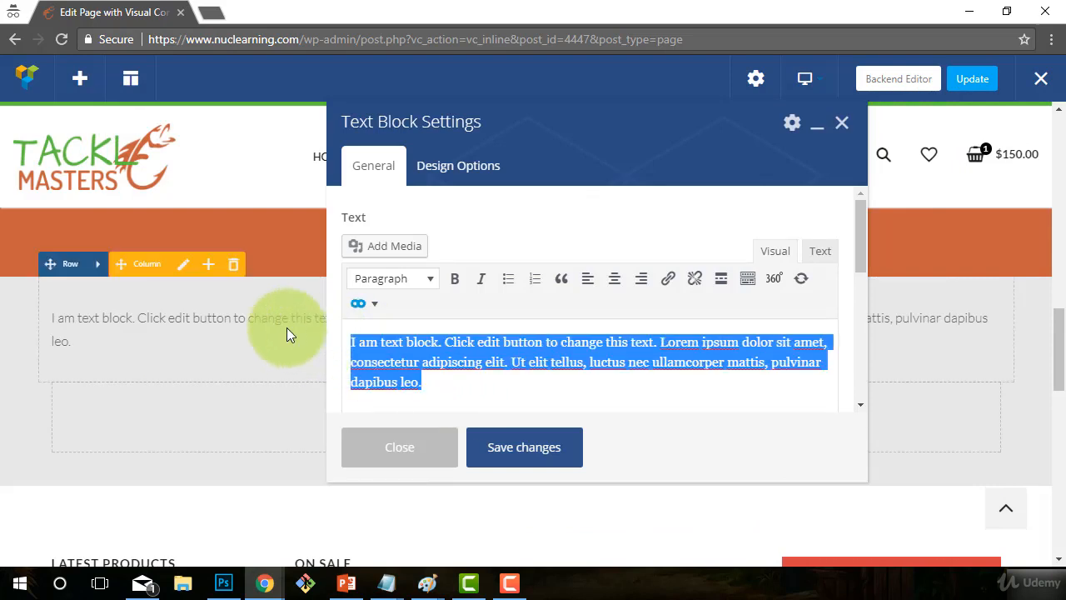
{"action": "key", "text": "ctrl+v"}
{"action": "left_click", "coordinate": [351, 342]}
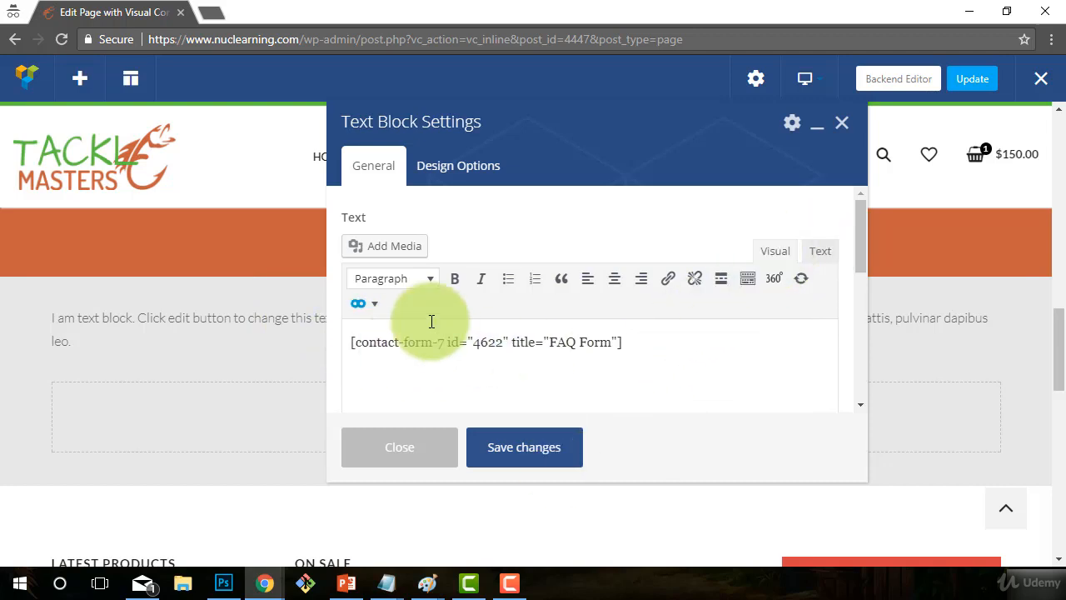
{"action": "key", "text": "Return"}
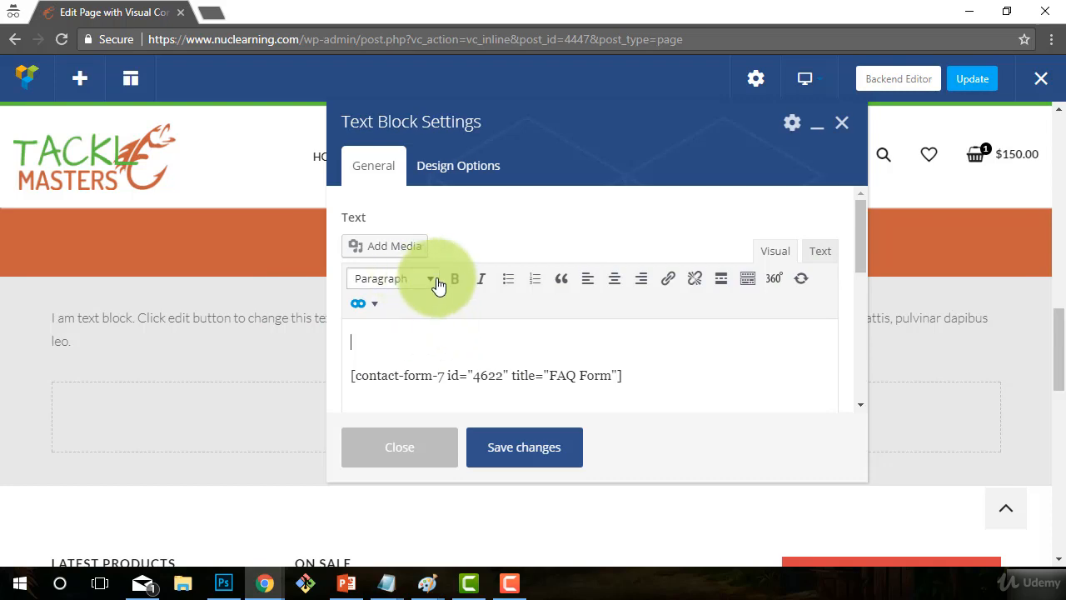
- Make the top line a centred Heading 2 reading 'HAVE A DIFFERENT QUESTION?'
{"action": "left_click", "coordinate": [428, 280]}
{"action": "left_click", "coordinate": [428, 281]}
{"action": "left_click", "coordinate": [428, 281]}
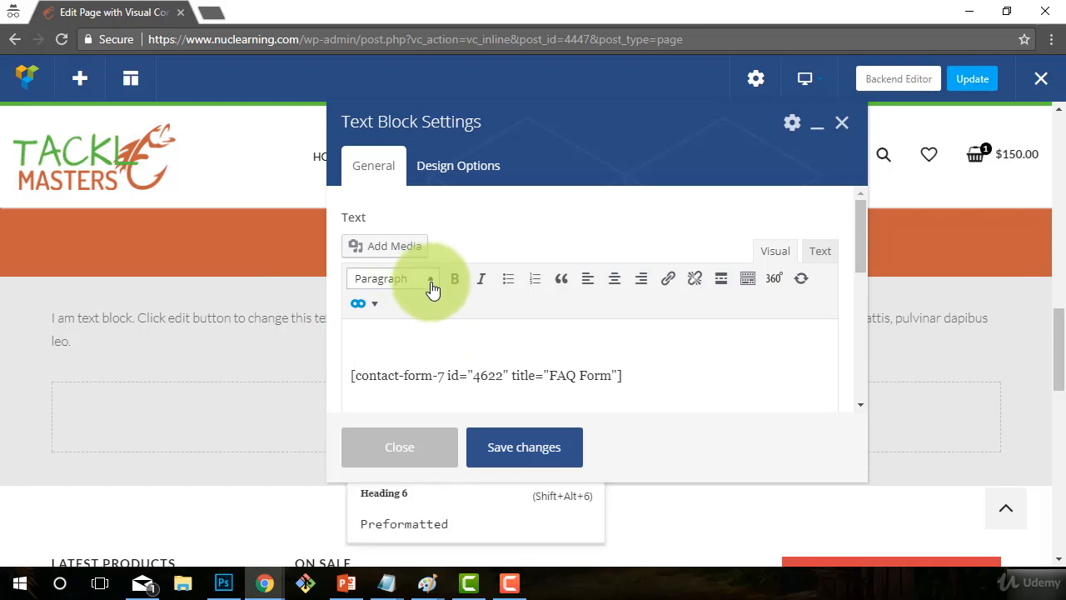
{"action": "left_click", "coordinate": [394, 342]}
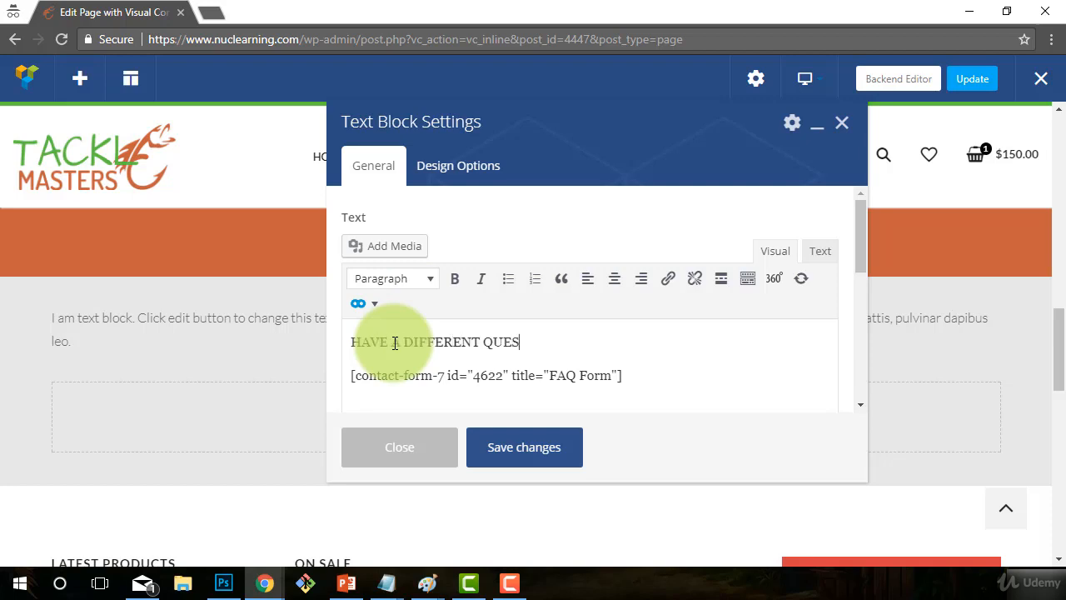
{"action": "left_click", "coordinate": [586, 318]}
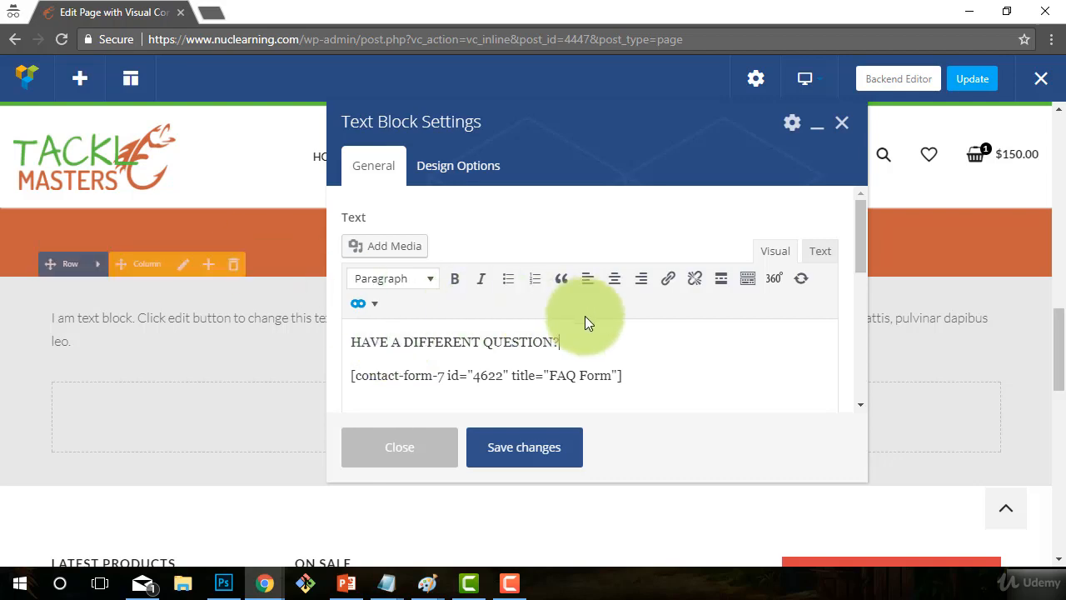
{"action": "left_click_drag", "start_coordinate": [572, 341], "coordinate": [353, 342]}
{"action": "left_click", "coordinate": [614, 278]}
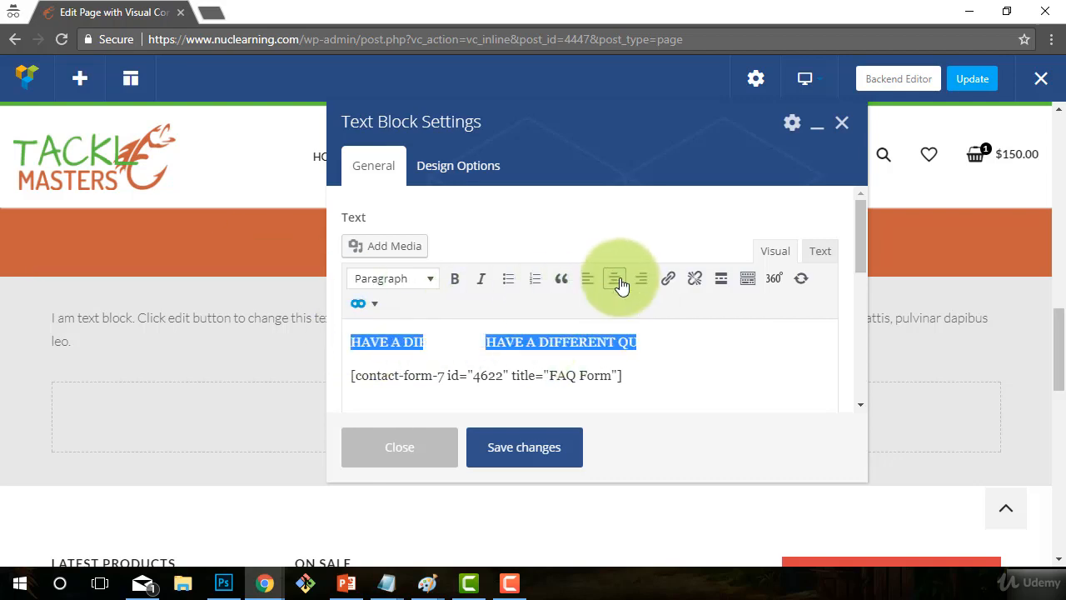
{"action": "left_click", "coordinate": [431, 279]}
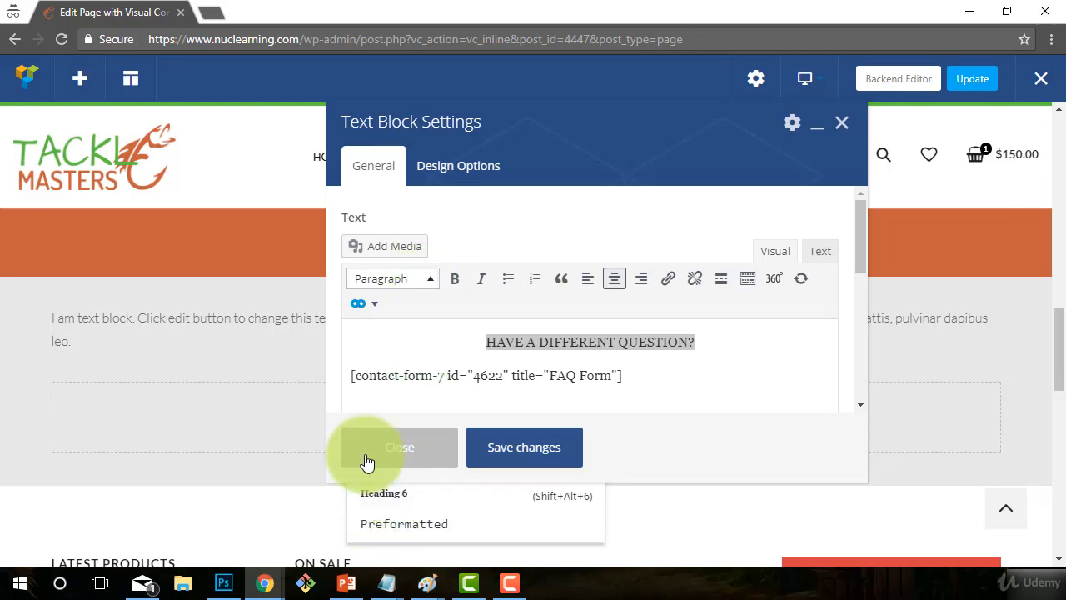
{"action": "left_click_drag", "start_coordinate": [405, 124], "coordinate": [576, 127]}
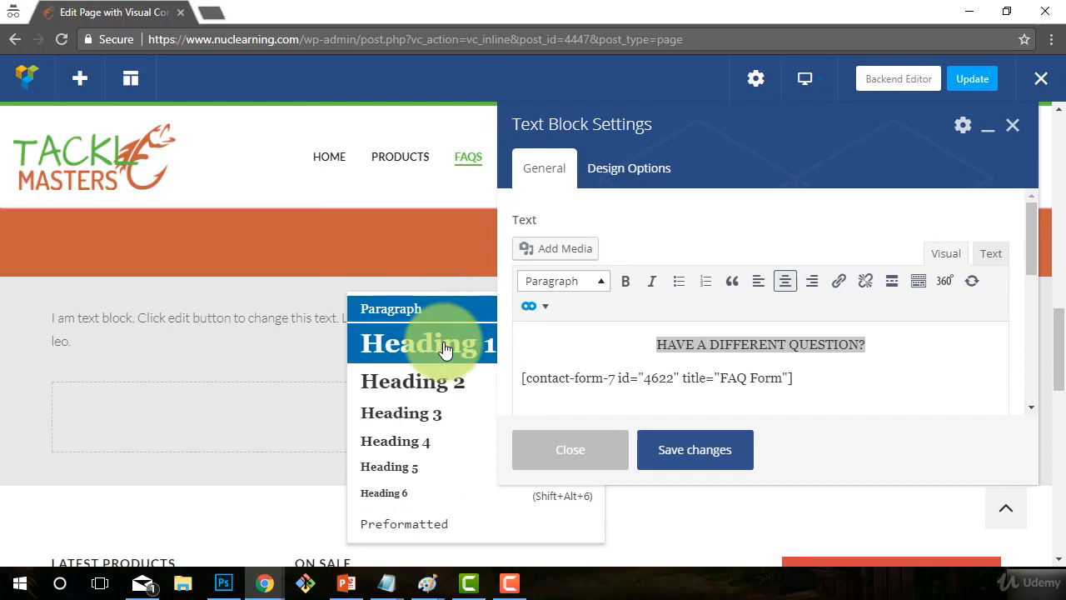
{"action": "left_click", "coordinate": [407, 382]}
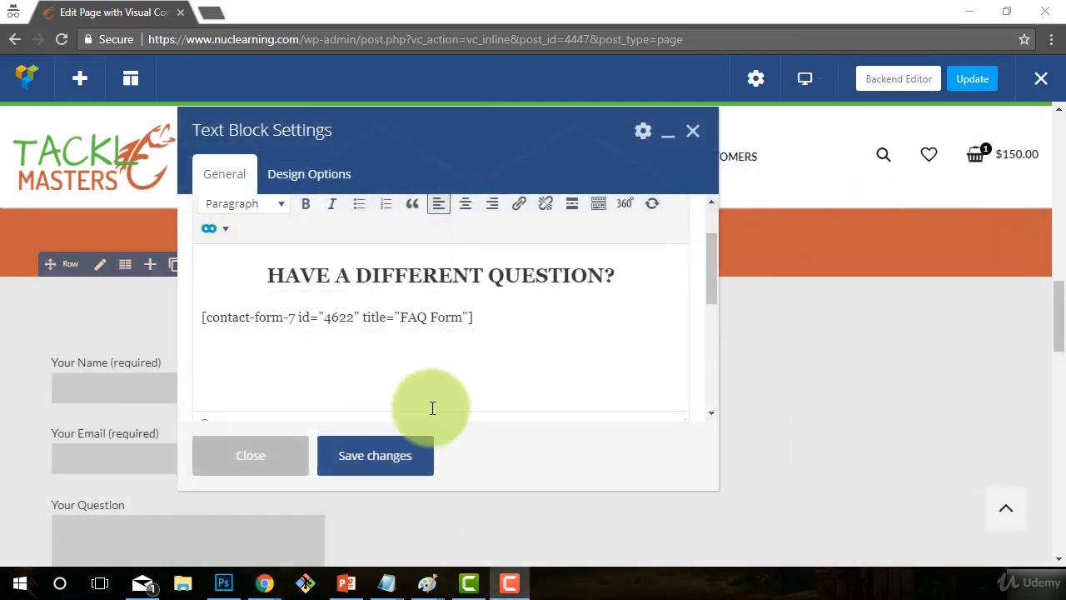
- Switch the FAQs row to a 2/3 + 1/3 column layout
{"action": "left_click", "coordinate": [250, 456]}
{"action": "scroll", "coordinate": [430, 463], "scroll_direction": "down", "scroll_amount": 2}
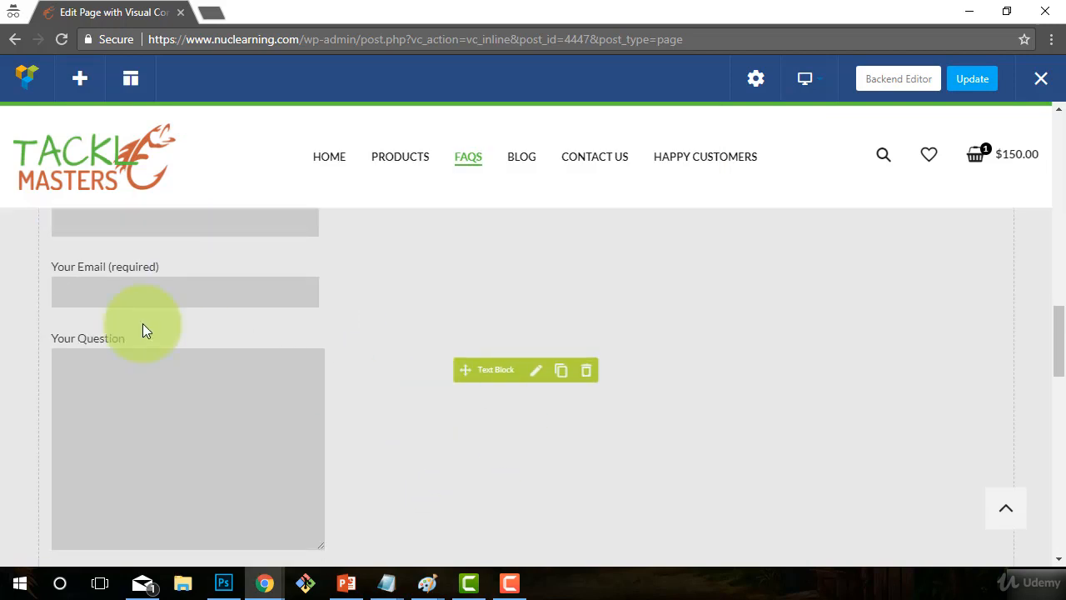
{"action": "scroll", "coordinate": [158, 341], "scroll_direction": "up", "scroll_amount": 2}
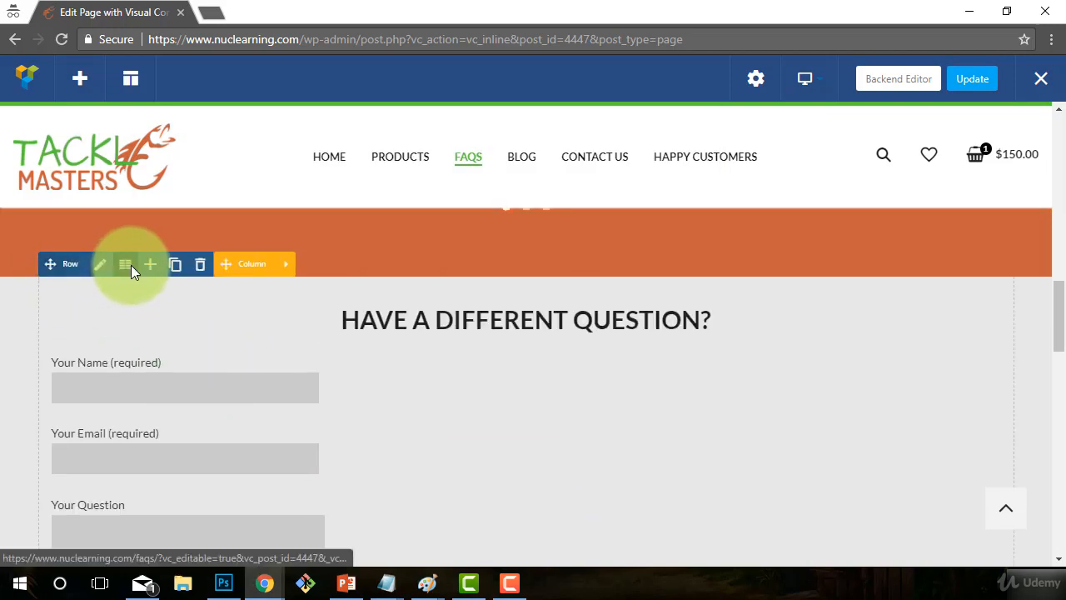
{"action": "left_click", "coordinate": [127, 264]}
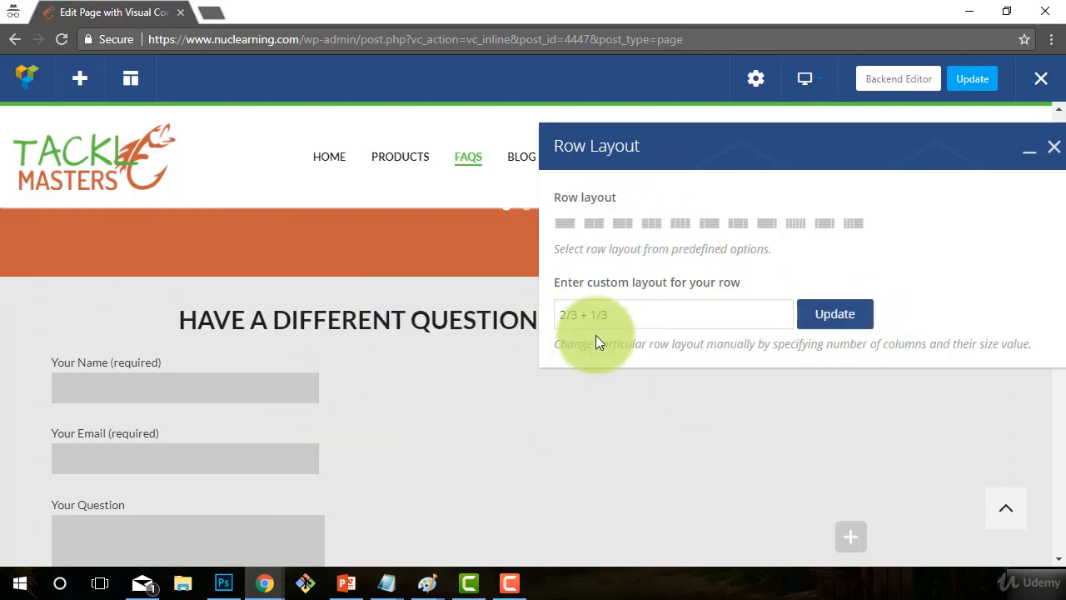
{"action": "left_click", "coordinate": [856, 314]}
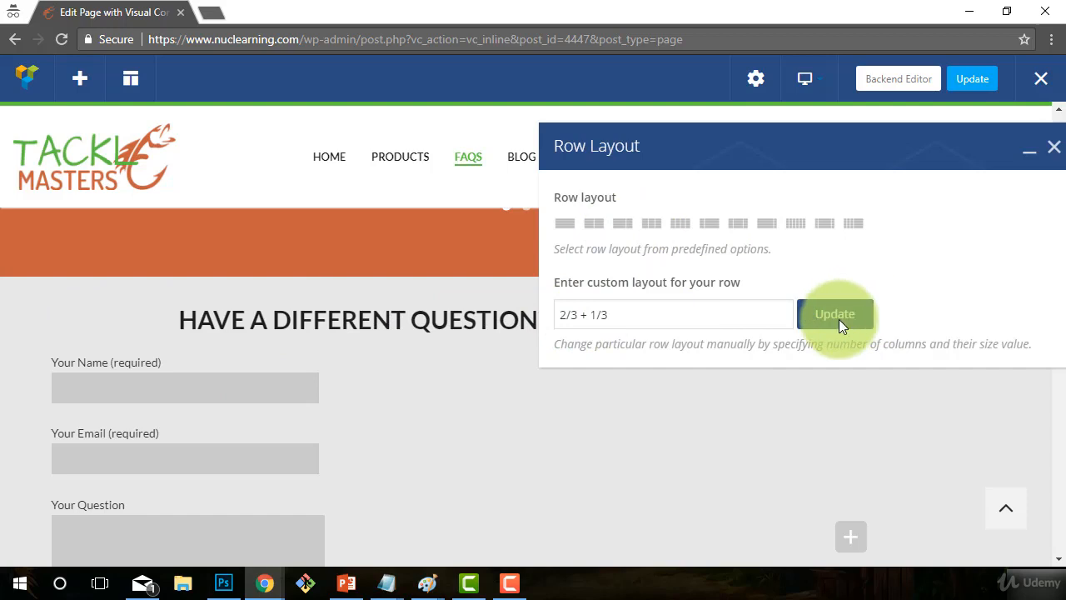
{"action": "left_click", "coordinate": [1053, 146]}
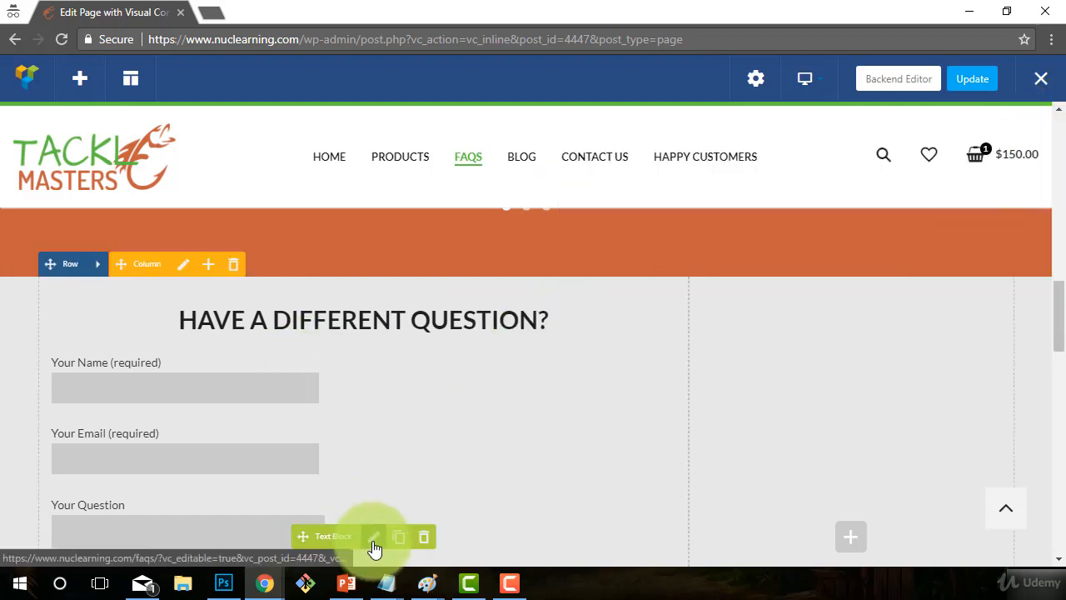
- Left-align the text block and delete the heading, saving it with only the FAQ Form shortcode
{"action": "left_click", "coordinate": [373, 537]}
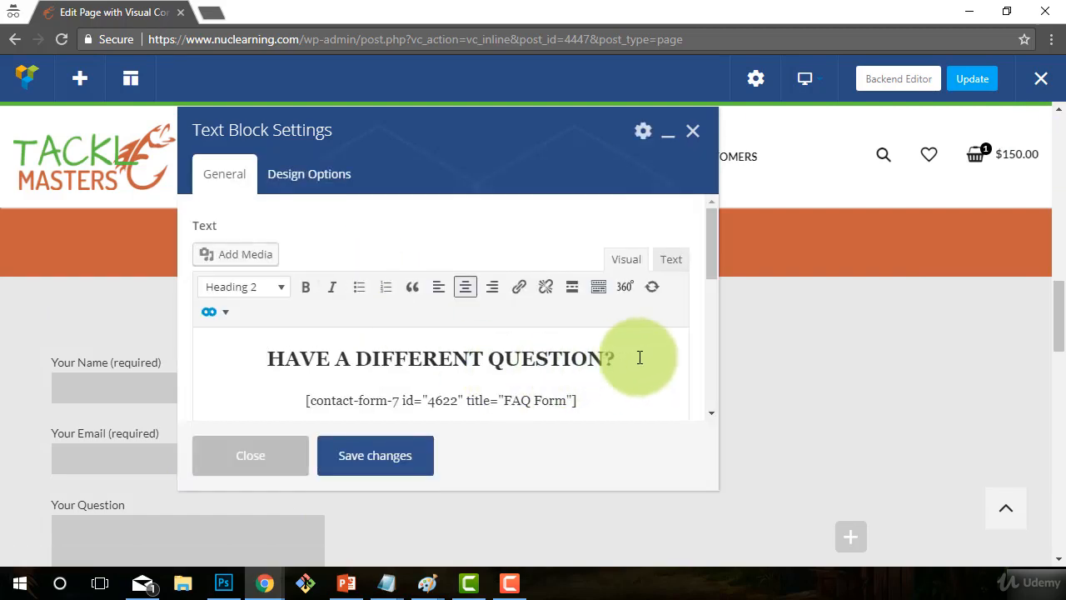
{"action": "left_click_drag", "start_coordinate": [637, 357], "coordinate": [284, 358]}
{"action": "left_click_drag", "start_coordinate": [590, 404], "coordinate": [124, 364]}
{"action": "left_click", "coordinate": [439, 286]}
{"action": "left_click", "coordinate": [542, 380]}
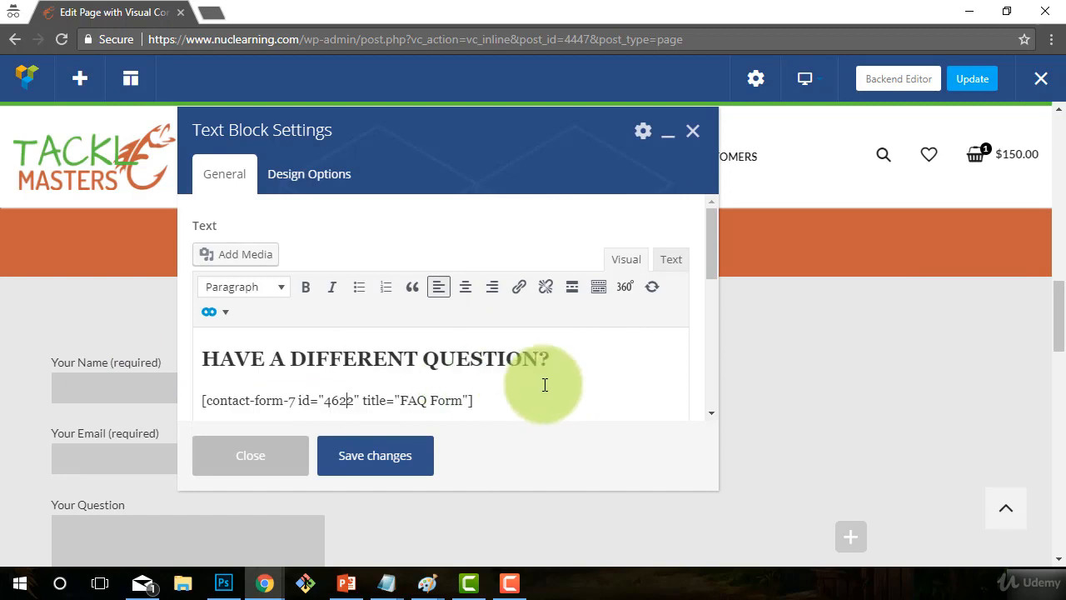
{"action": "left_click_drag", "start_coordinate": [542, 380], "coordinate": [167, 336]}
{"action": "key", "text": "Delete"}
{"action": "key", "text": "Delete"}
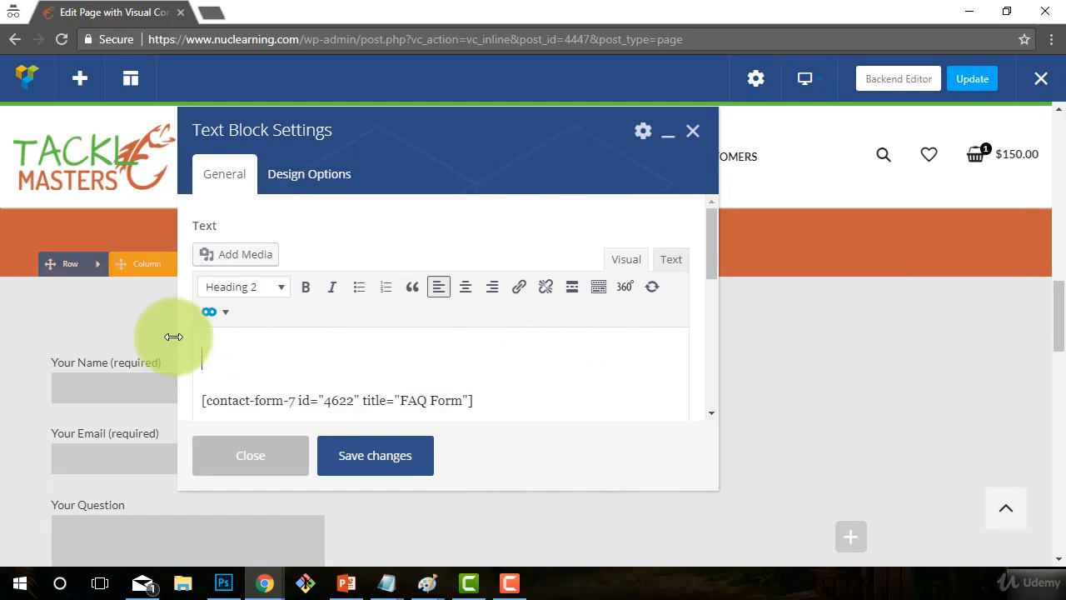
{"action": "left_click", "coordinate": [361, 450]}
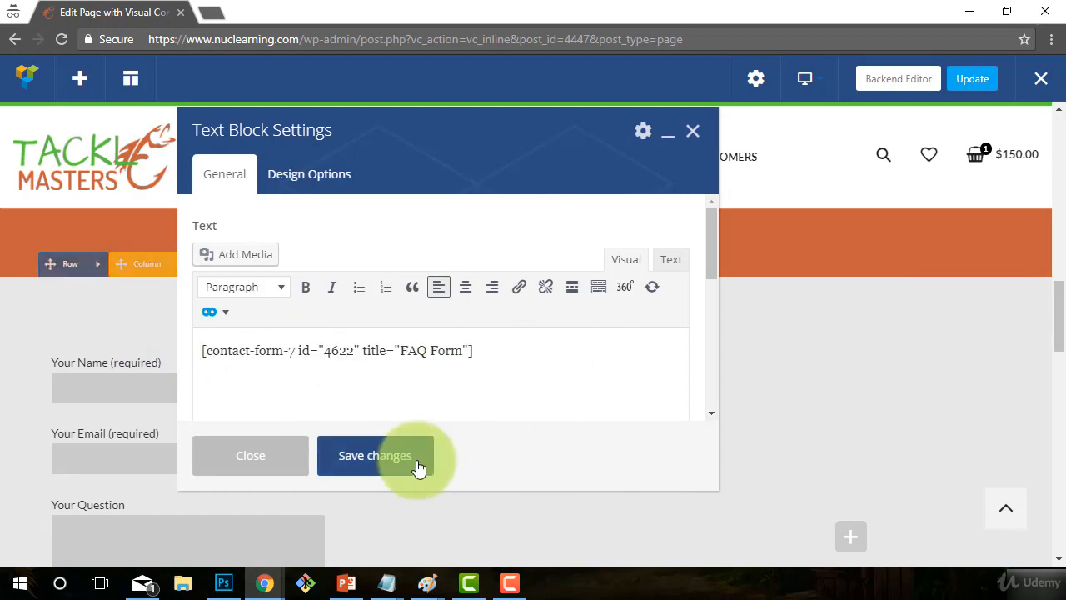
{"action": "left_click", "coordinate": [215, 457]}
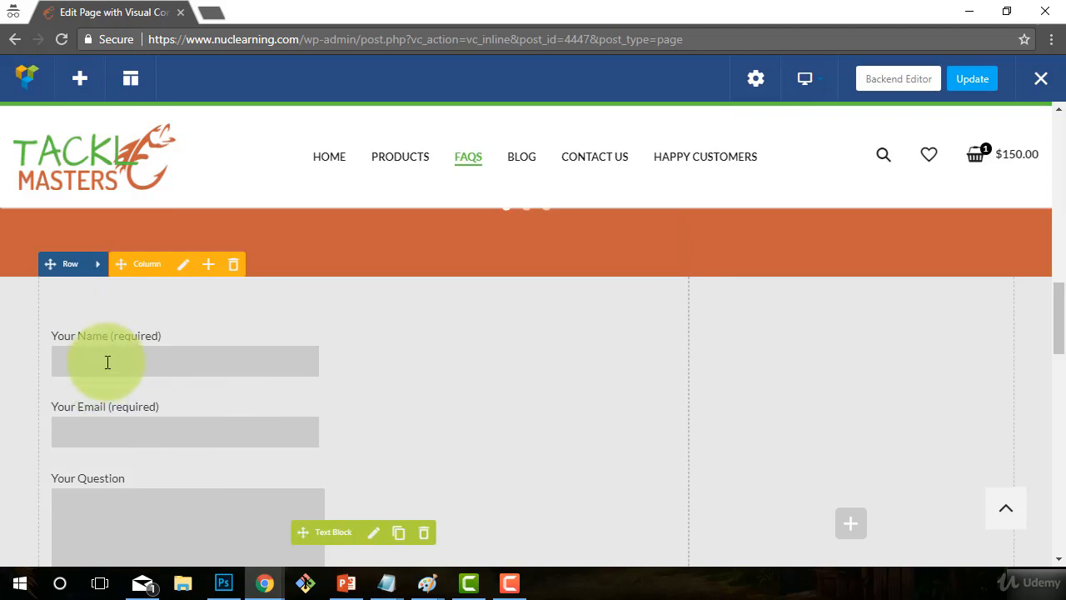
- Drag the FAQ Form text block into the narrow right column, then bring up Add Element for the empty left column
{"action": "scroll", "coordinate": [100, 388], "scroll_direction": "down", "scroll_amount": 1}
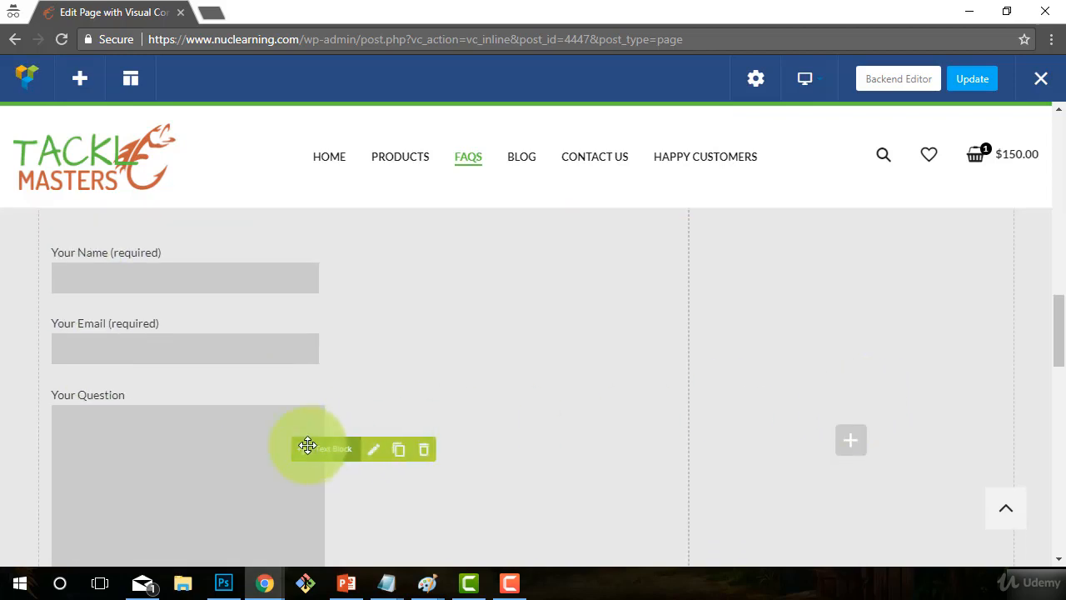
{"action": "left_click_drag", "start_coordinate": [307, 445], "coordinate": [780, 345]}
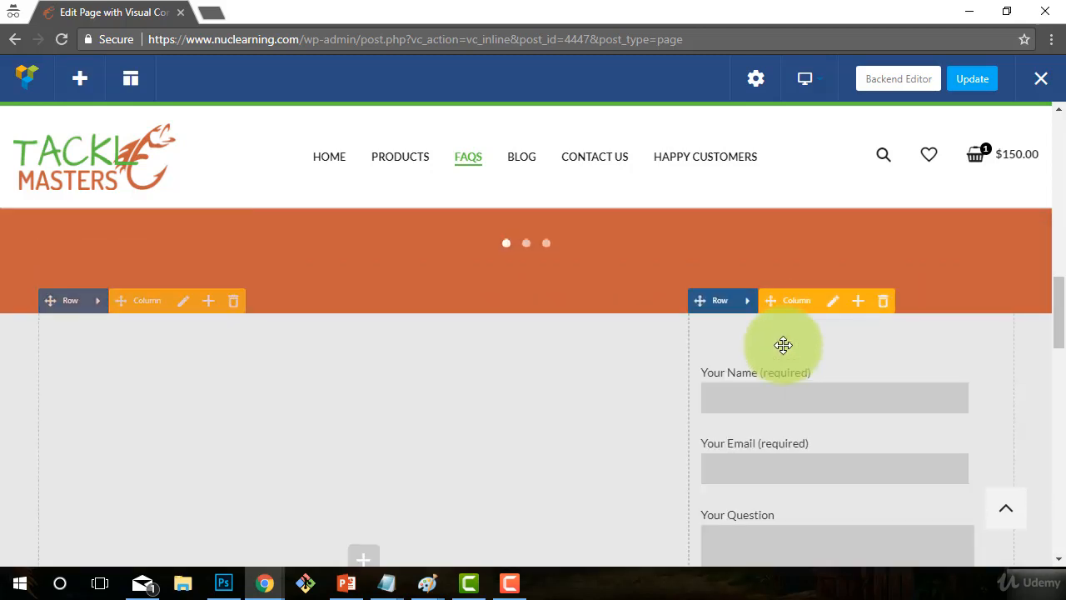
{"action": "scroll", "coordinate": [777, 424], "scroll_direction": "down", "scroll_amount": 1}
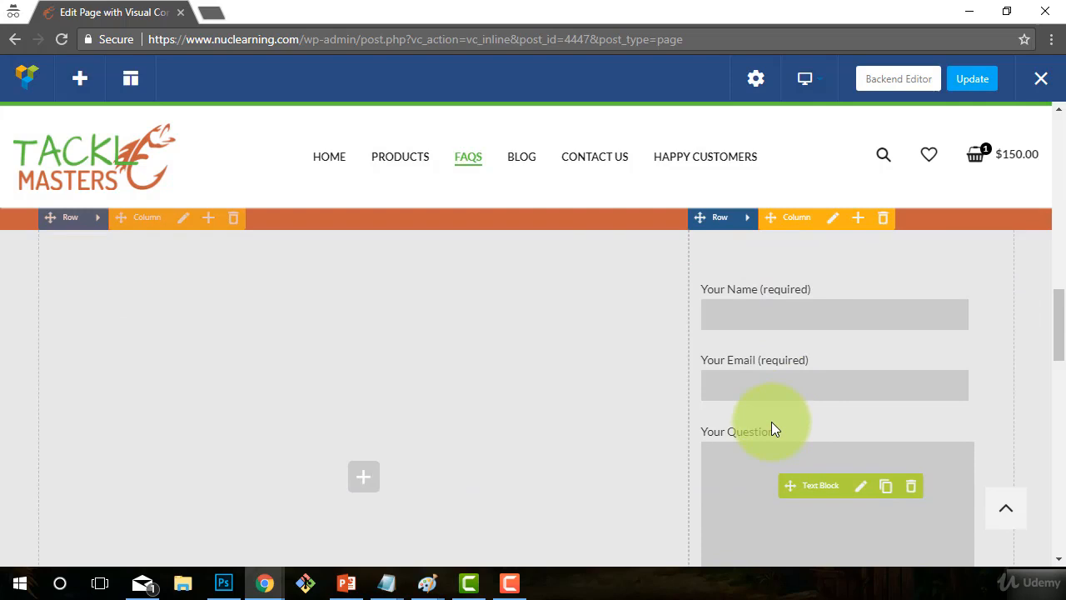
{"action": "left_click", "coordinate": [363, 487]}
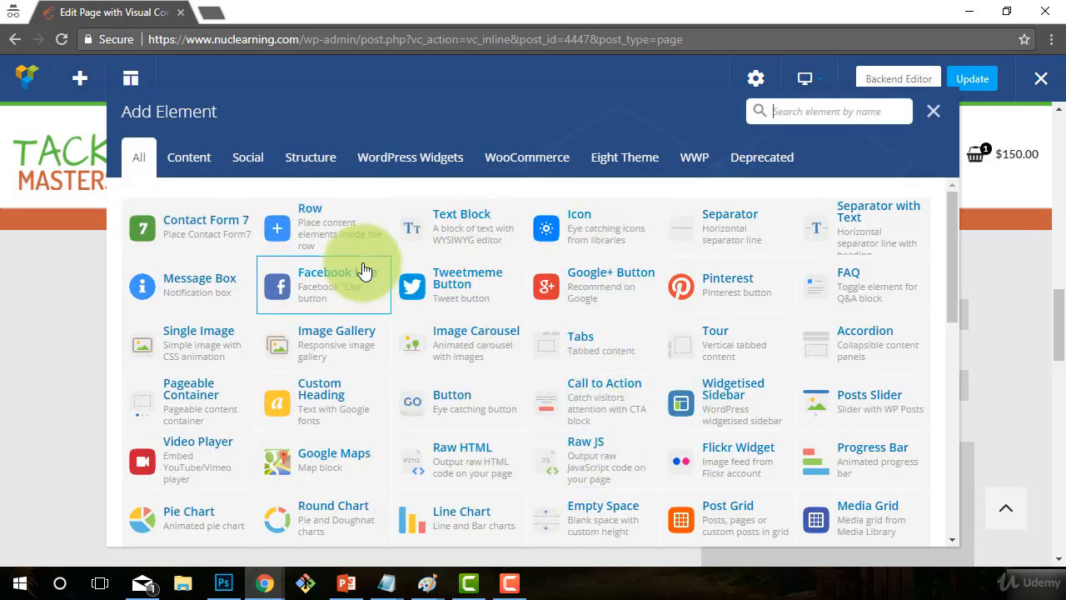
- Add a left-column text block reading 'Please fill out this form with your questions and we will answer them as soon as possible!'
{"action": "left_click", "coordinate": [468, 238]}
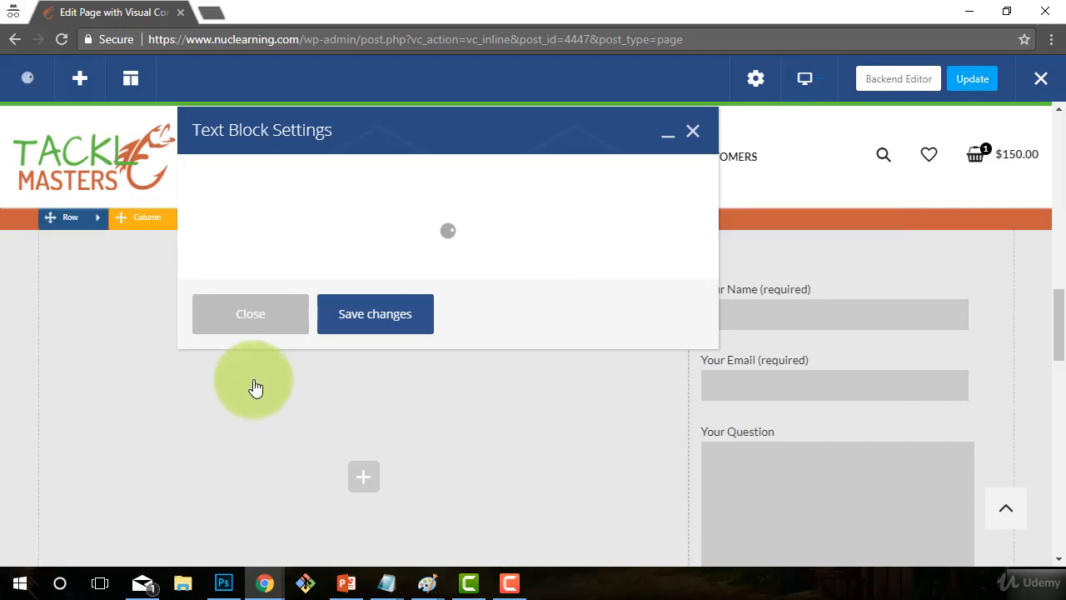
{"action": "left_click_drag", "start_coordinate": [331, 405], "coordinate": [104, 339]}
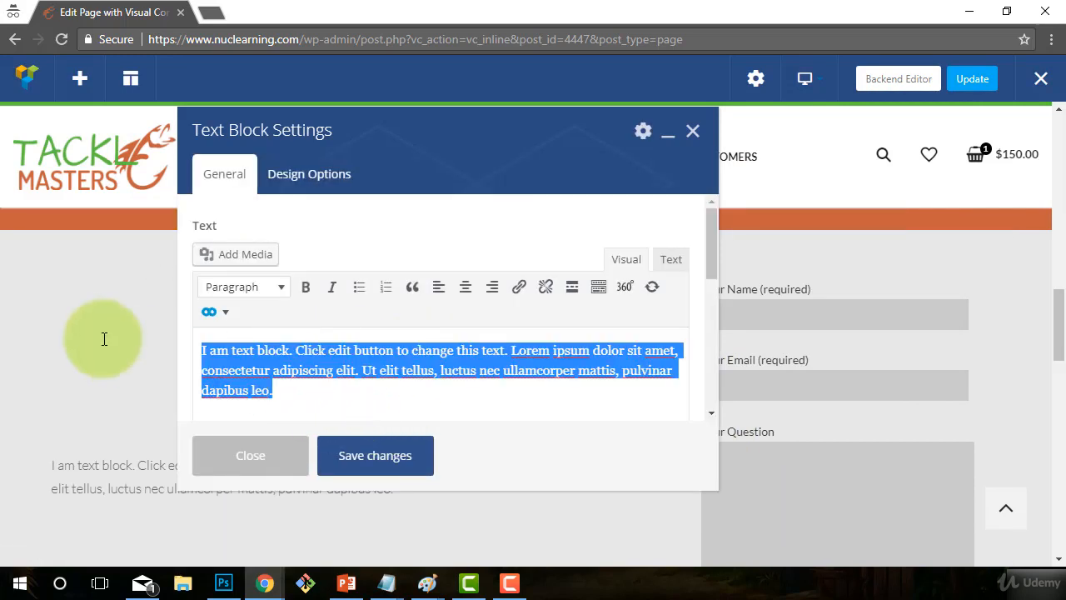
{"action": "type", "text": "Please fill out this form with your questions and we will answer them as soon as"}
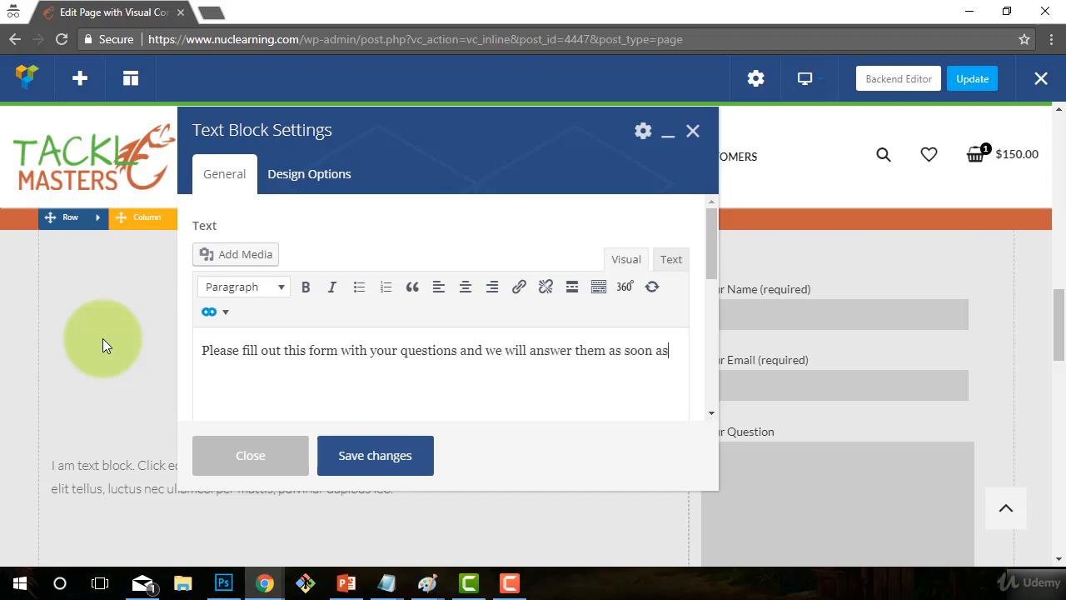
{"action": "type", "text": "possible!"}
{"action": "left_click", "coordinate": [359, 467]}
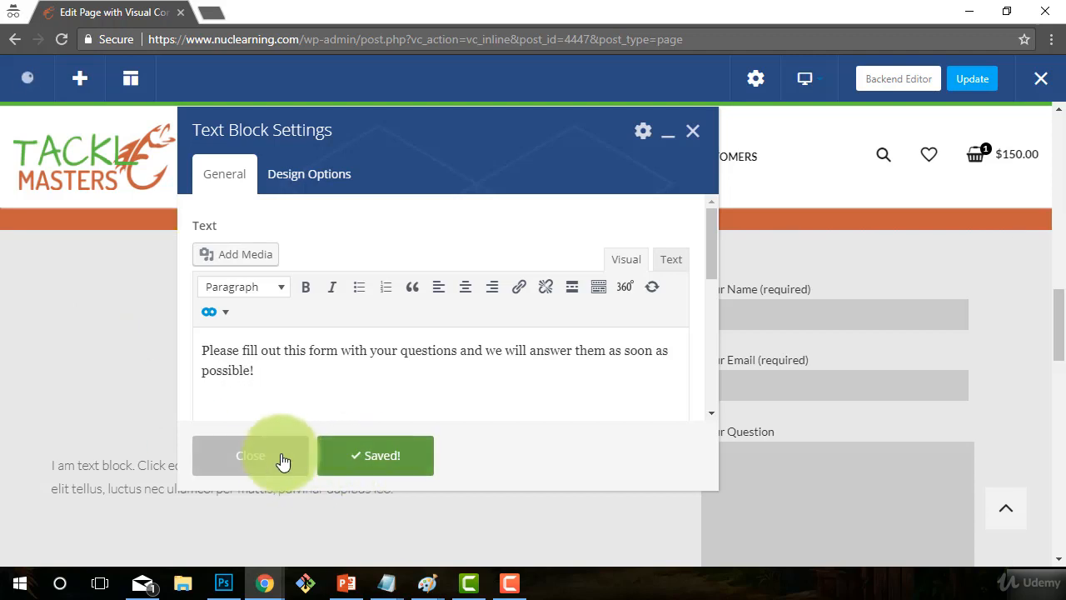
{"action": "left_click", "coordinate": [284, 462]}
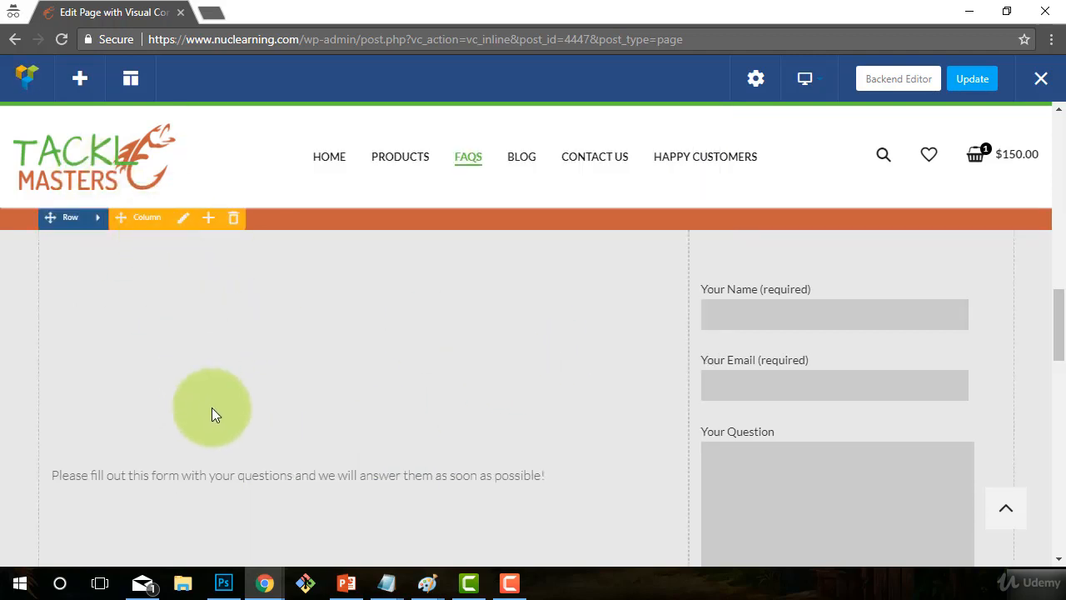
- Change the FAQs row's Content position to Default and save the row settings
{"action": "scroll", "coordinate": [212, 414], "scroll_direction": "down", "scroll_amount": 3}
{"action": "scroll", "coordinate": [264, 416], "scroll_direction": "up", "scroll_amount": 1}
{"action": "scroll", "coordinate": [506, 459], "scroll_direction": "down", "scroll_amount": 2}
{"action": "scroll", "coordinate": [372, 458], "scroll_direction": "up", "scroll_amount": 3}
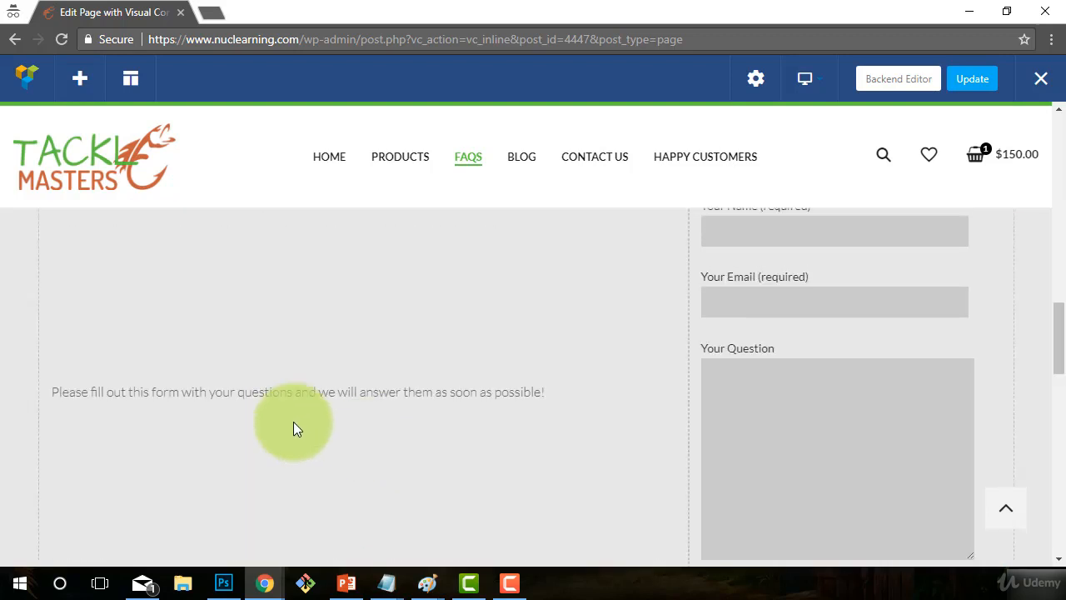
{"action": "scroll", "coordinate": [140, 419], "scroll_direction": "up", "scroll_amount": 2}
{"action": "scroll", "coordinate": [236, 478], "scroll_direction": "down", "scroll_amount": 1}
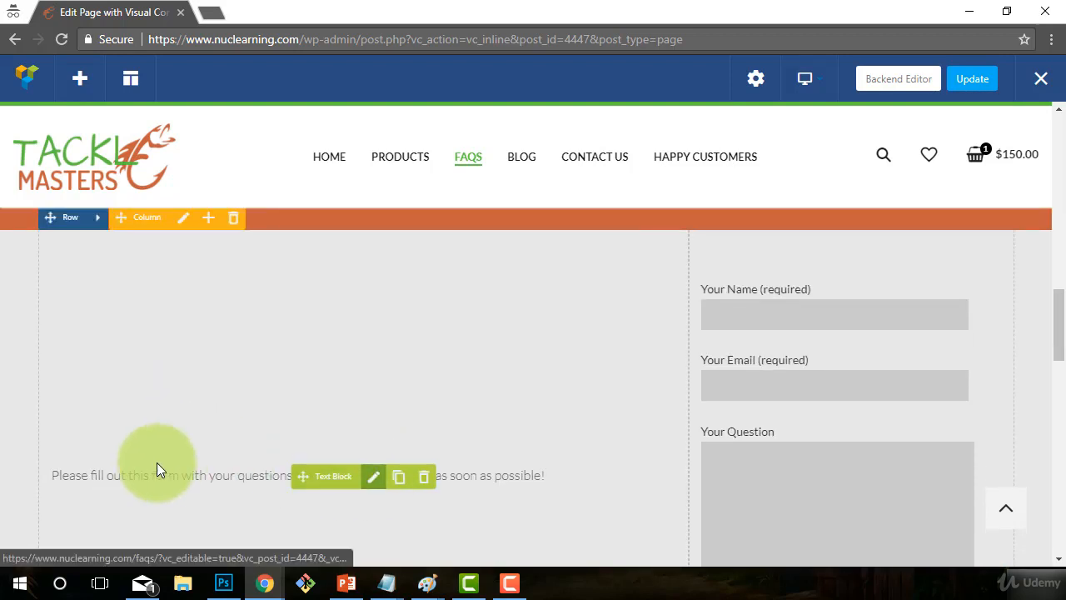
{"action": "scroll", "coordinate": [328, 440], "scroll_direction": "down", "scroll_amount": 1}
{"action": "scroll", "coordinate": [362, 457], "scroll_direction": "up", "scroll_amount": 1}
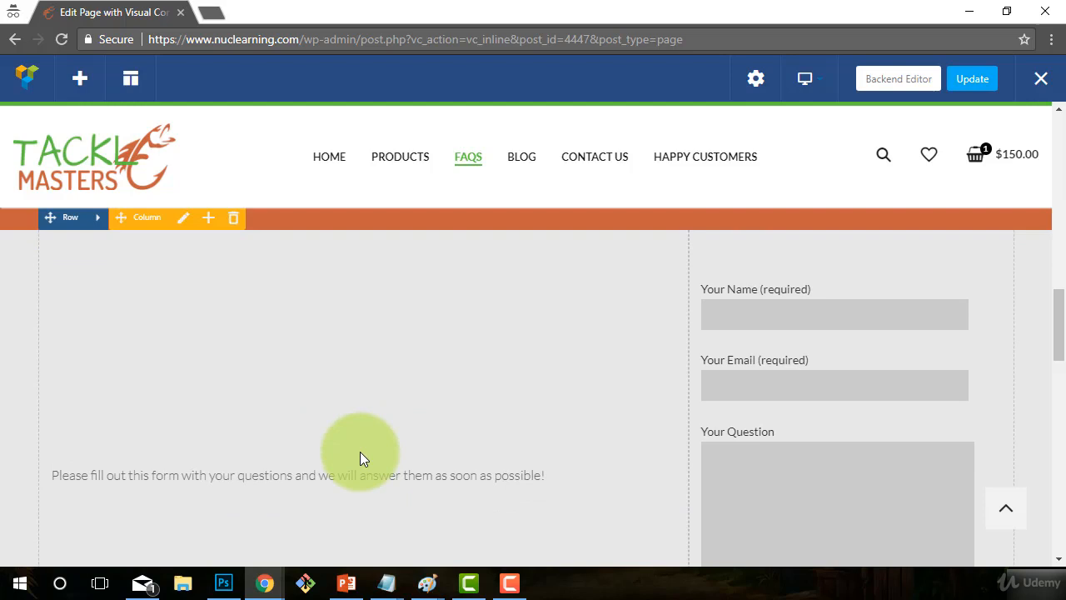
{"action": "left_click", "coordinate": [100, 219]}
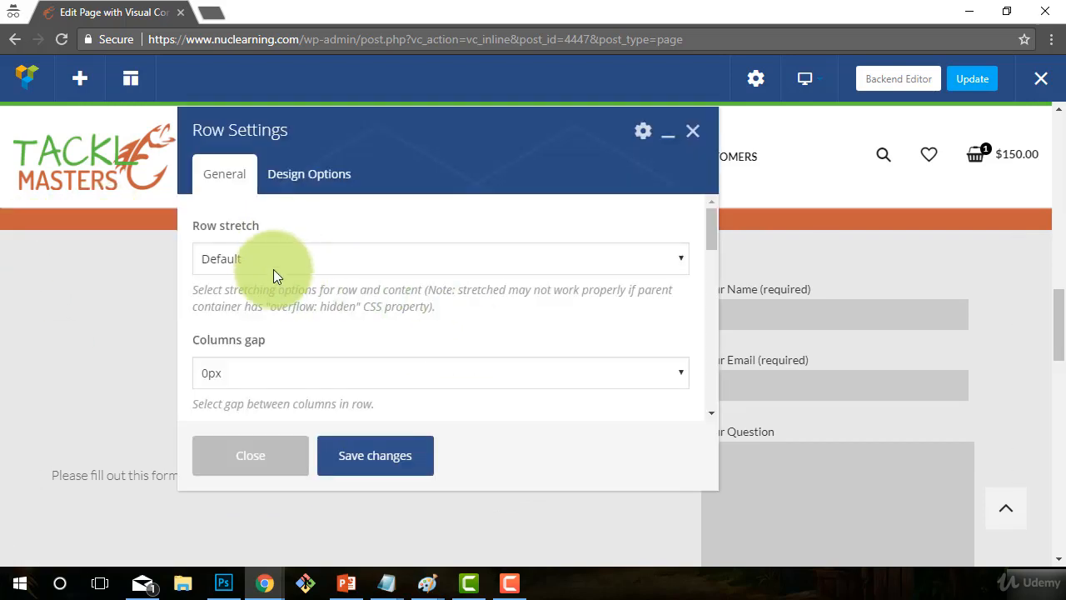
{"action": "scroll", "coordinate": [344, 365], "scroll_direction": "down", "scroll_amount": 4}
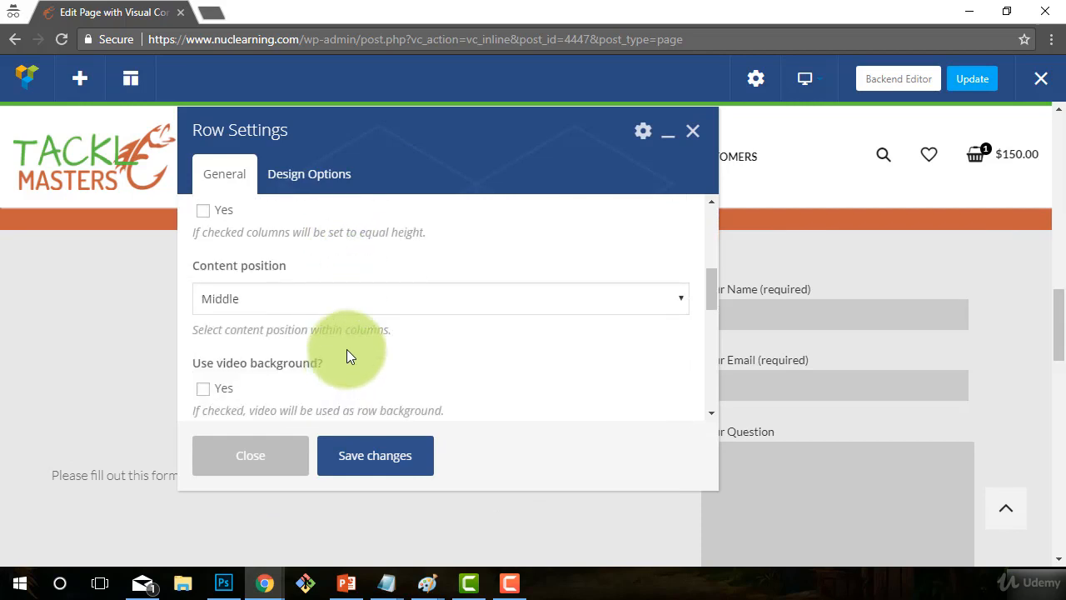
{"action": "left_click", "coordinate": [293, 299]}
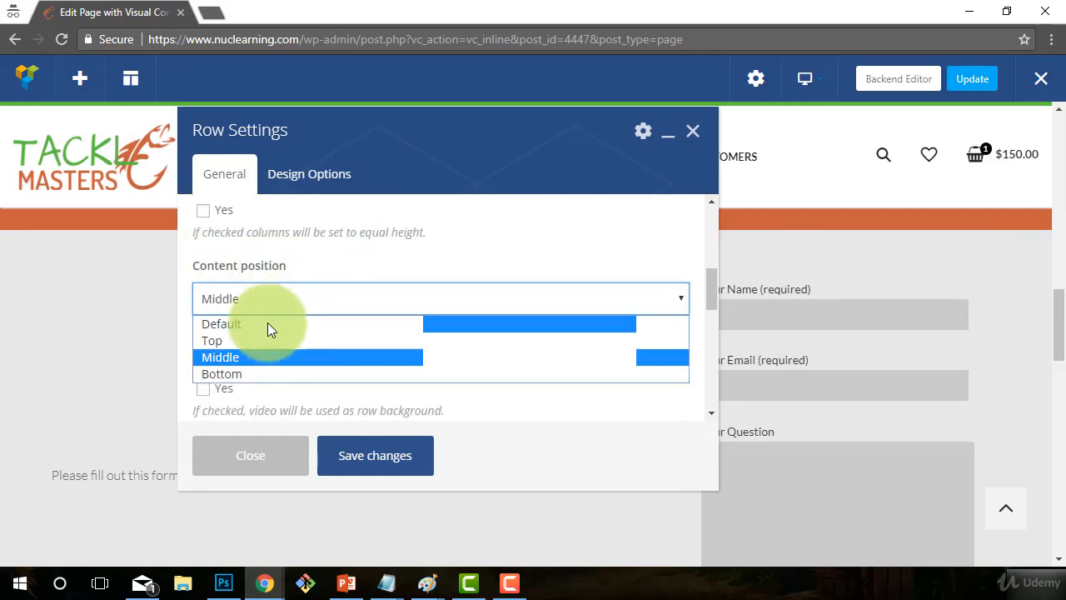
{"action": "left_click", "coordinate": [242, 325]}
{"action": "left_click", "coordinate": [379, 455]}
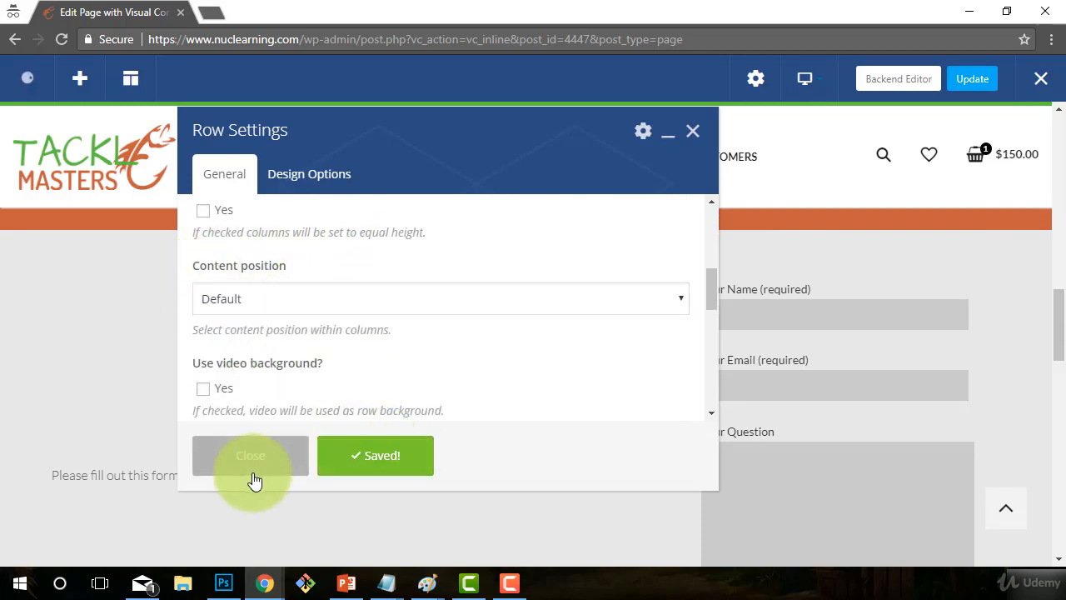
{"action": "left_click", "coordinate": [239, 462]}
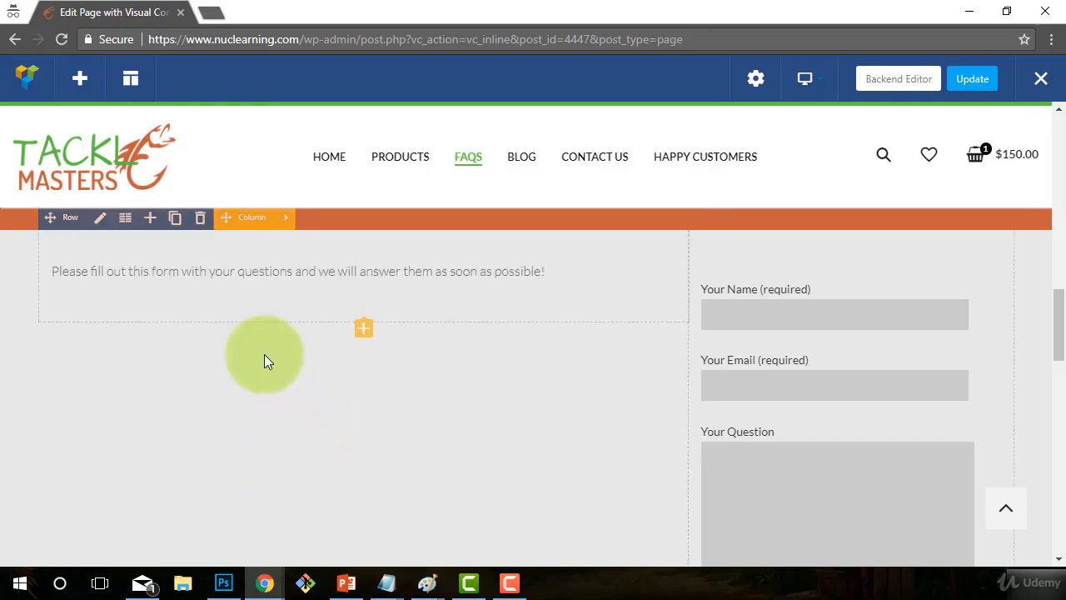
{"action": "scroll", "coordinate": [283, 383], "scroll_direction": "up", "scroll_amount": 2}
{"action": "scroll", "coordinate": [301, 416], "scroll_direction": "down", "scroll_amount": 1}
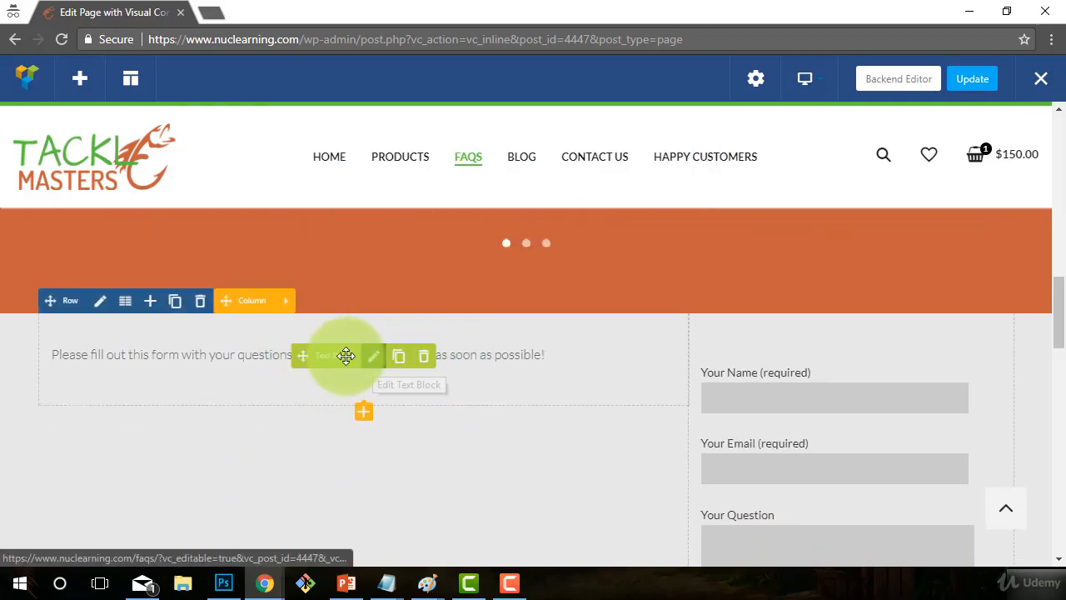
- Add a Custom Heading 'HAVE A DIFFERENT QUESTION?' using the theme default font, and drag it above the intro paragraph
{"action": "left_click", "coordinate": [367, 424]}
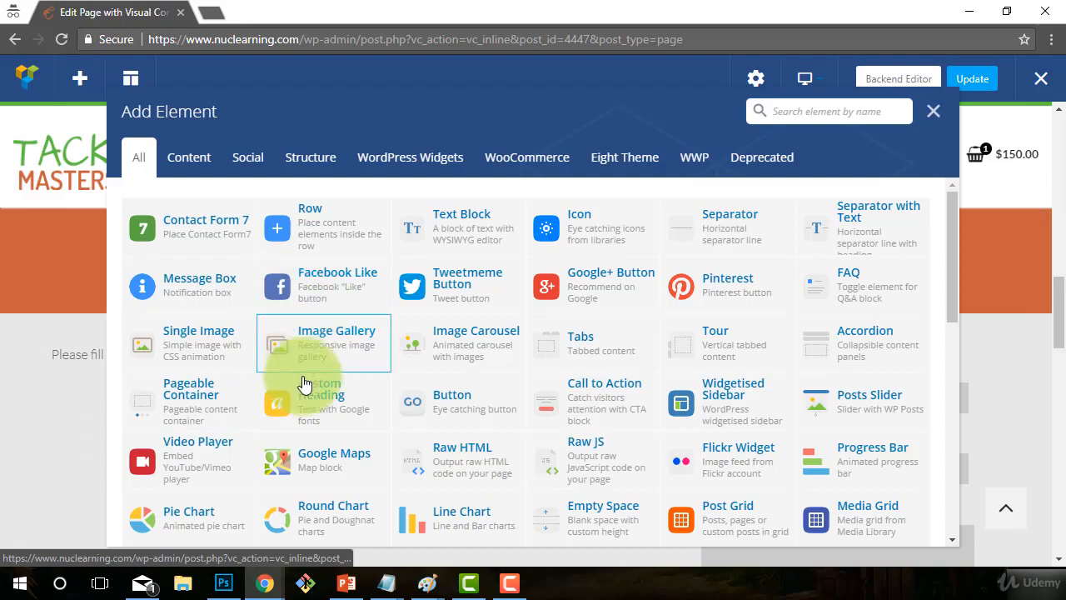
{"action": "left_click", "coordinate": [308, 391]}
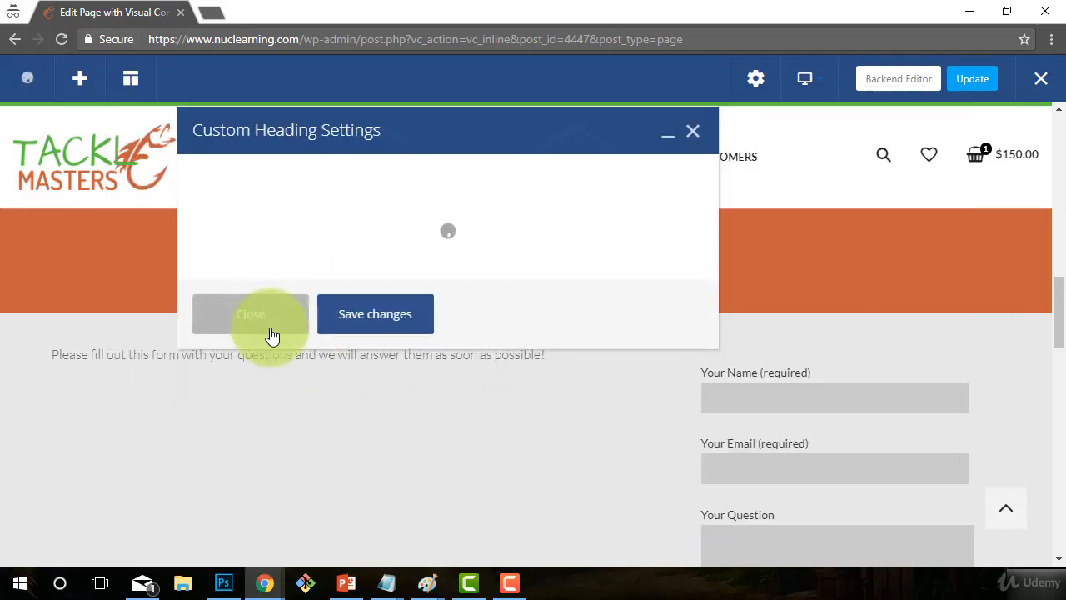
{"action": "left_click", "coordinate": [276, 372]}
{"action": "left_click_drag", "start_coordinate": [427, 365], "coordinate": [2, 320]}
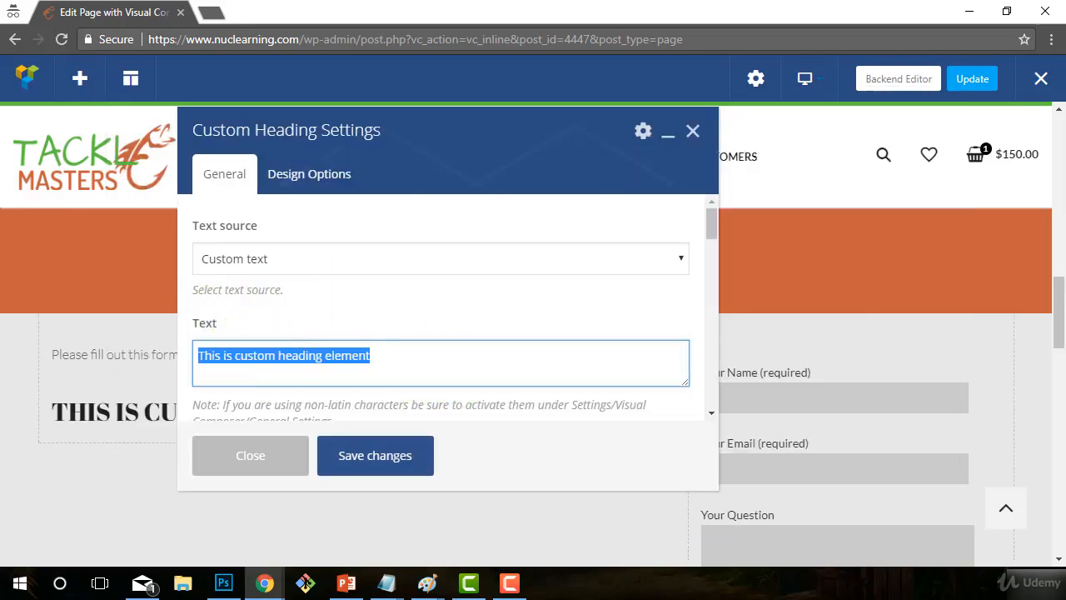
{"action": "type", "text": "HAVE A DIFFERENT QUESTION?"}
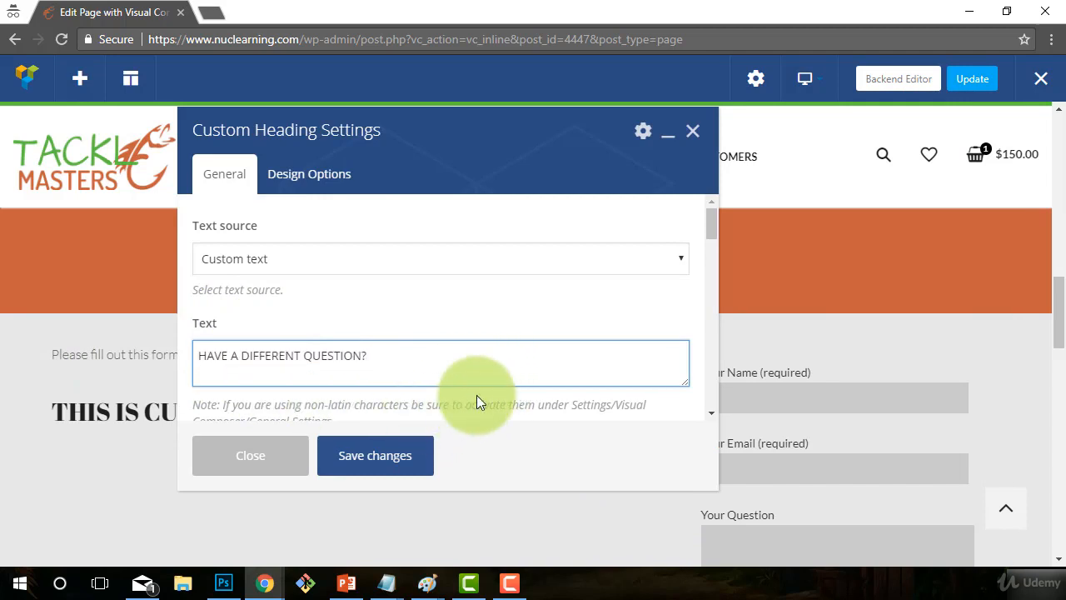
{"action": "scroll", "coordinate": [475, 392], "scroll_direction": "down", "scroll_amount": 5}
{"action": "scroll", "coordinate": [473, 390], "scroll_direction": "down", "scroll_amount": 3}
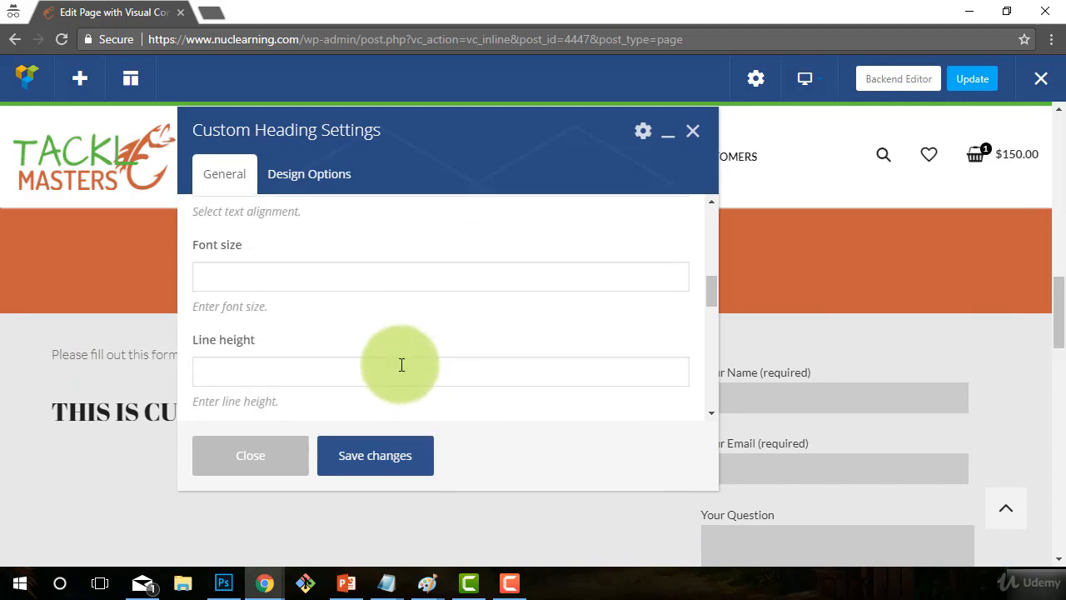
{"action": "scroll", "coordinate": [221, 333], "scroll_direction": "down", "scroll_amount": 1}
{"action": "scroll", "coordinate": [218, 333], "scroll_direction": "down", "scroll_amount": 2}
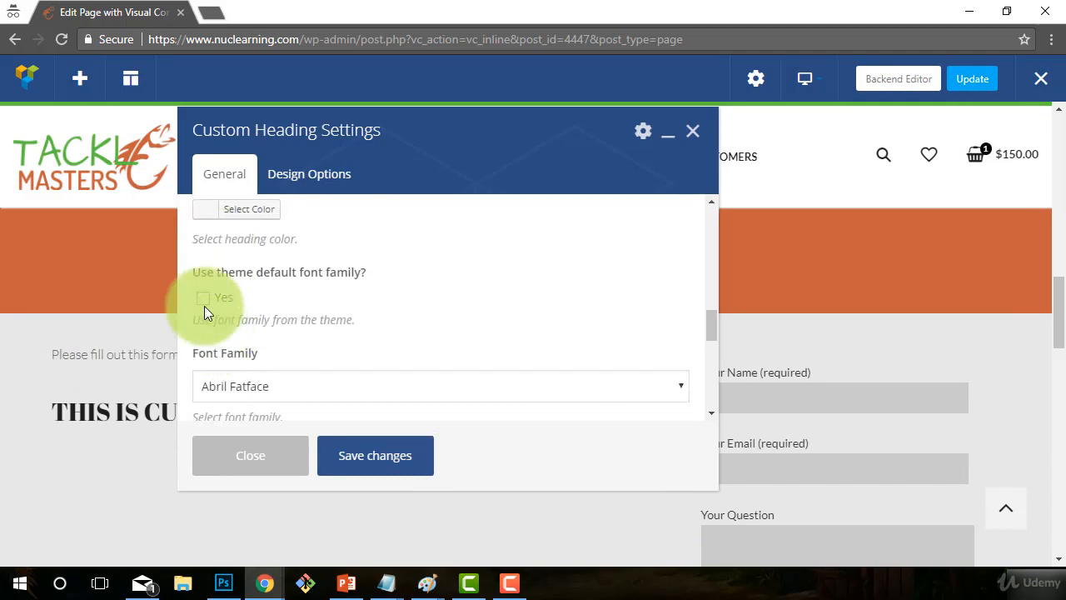
{"action": "left_click", "coordinate": [204, 300]}
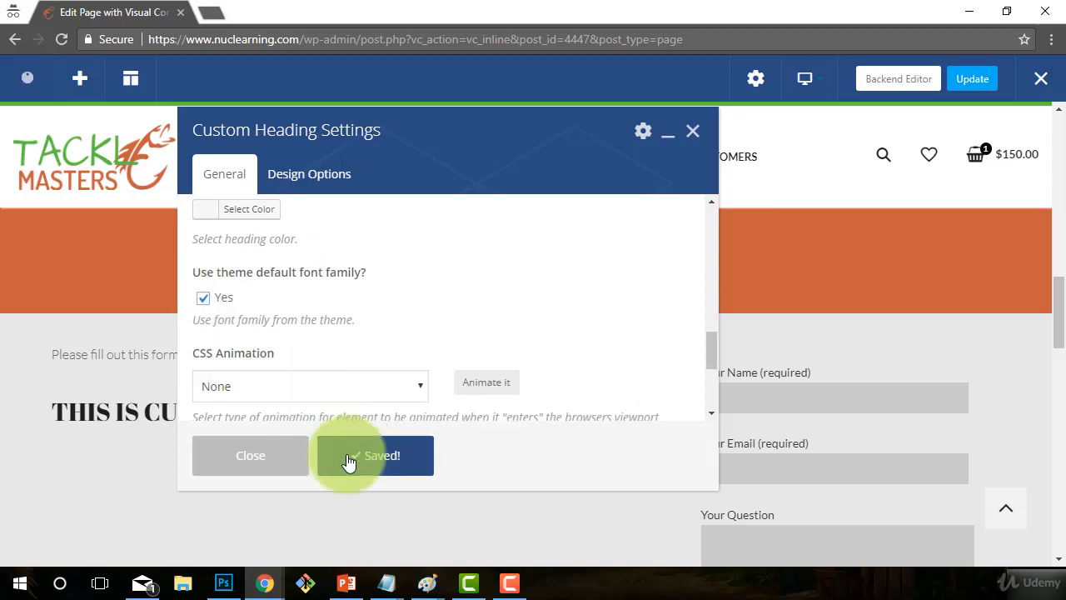
{"action": "left_click", "coordinate": [250, 455]}
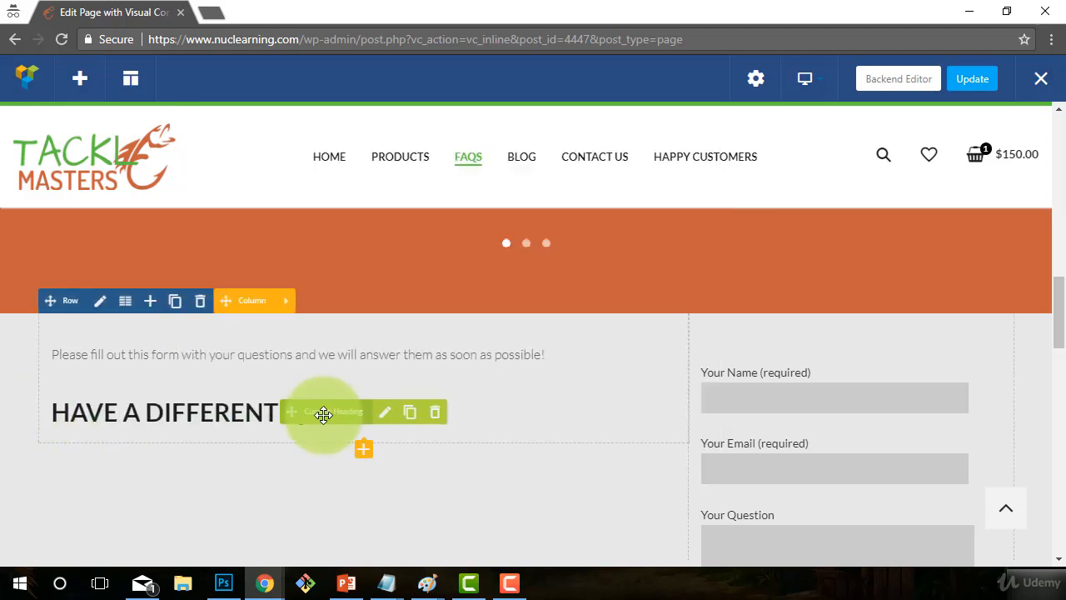
{"action": "left_click_drag", "start_coordinate": [324, 414], "coordinate": [261, 388]}
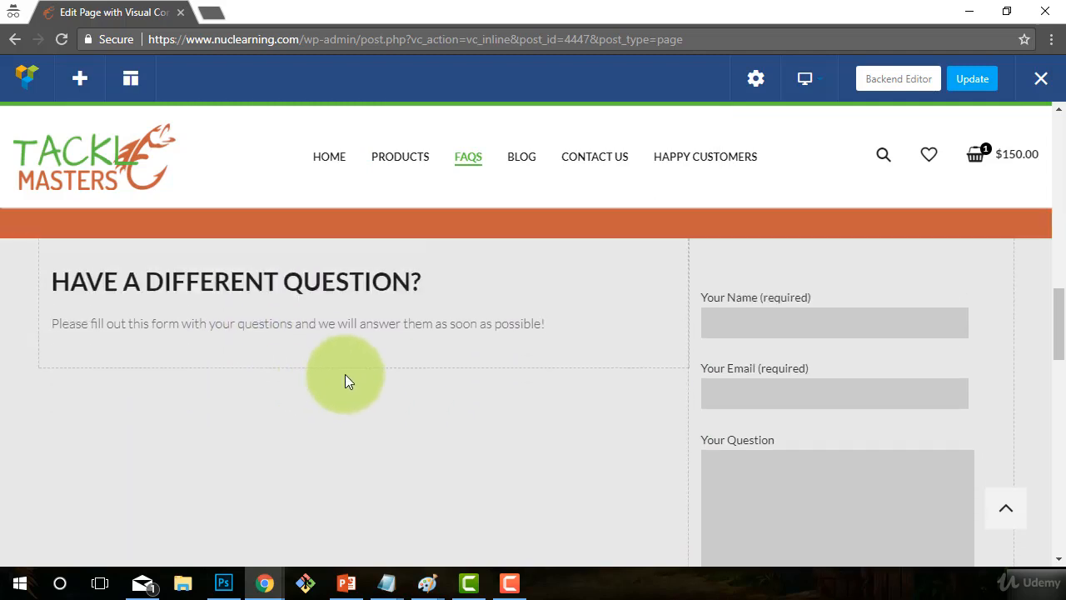
- Scroll through the FAQs page to check the new question-form row, then save it with Update
{"action": "scroll", "coordinate": [250, 387], "scroll_direction": "down", "scroll_amount": 1}
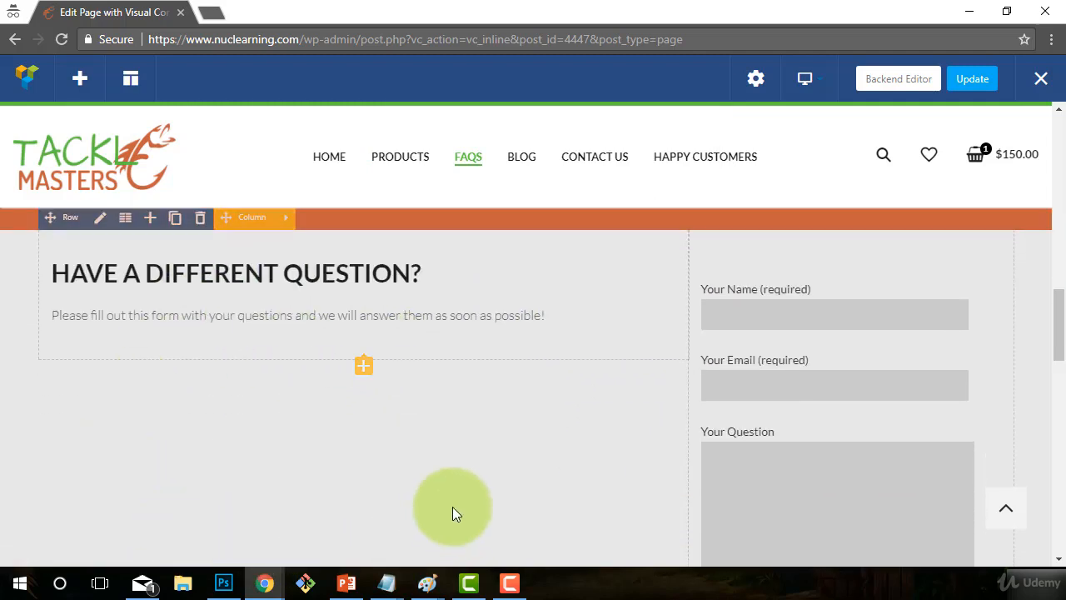
{"action": "scroll", "coordinate": [452, 499], "scroll_direction": "down", "scroll_amount": 1}
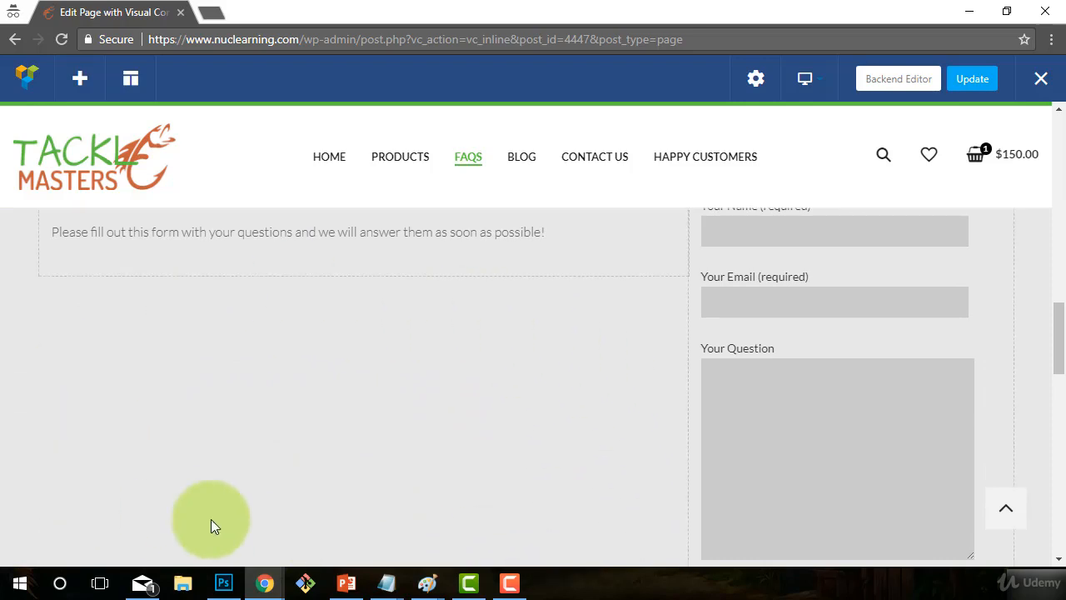
{"action": "scroll", "coordinate": [864, 428], "scroll_direction": "up", "scroll_amount": 1}
{"action": "scroll", "coordinate": [475, 462], "scroll_direction": "up", "scroll_amount": 2}
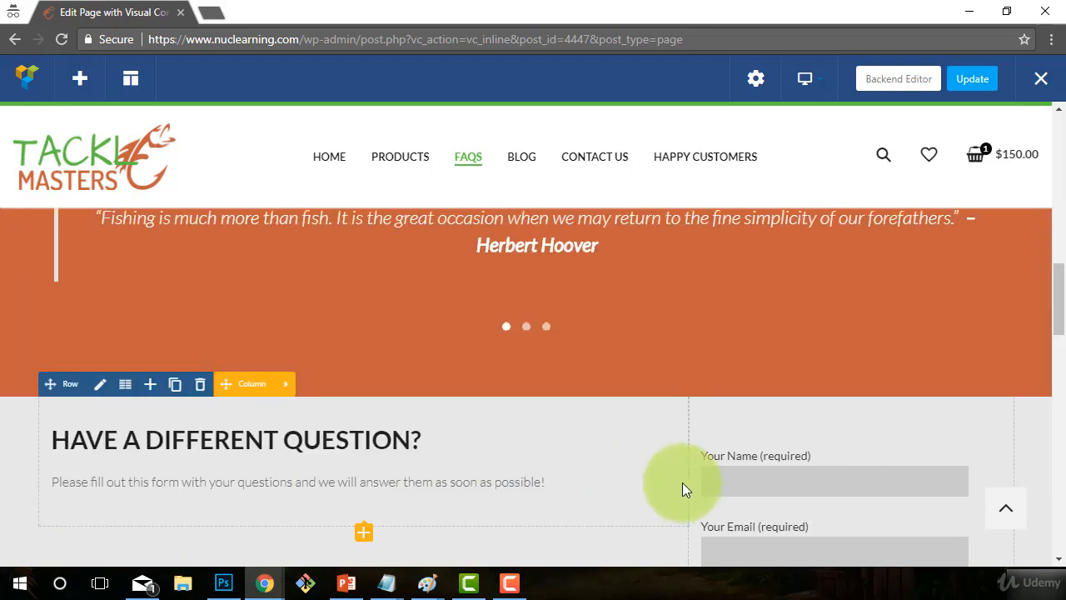
{"action": "scroll", "coordinate": [657, 454], "scroll_direction": "down", "scroll_amount": 1}
{"action": "scroll", "coordinate": [704, 461], "scroll_direction": "up", "scroll_amount": 5}
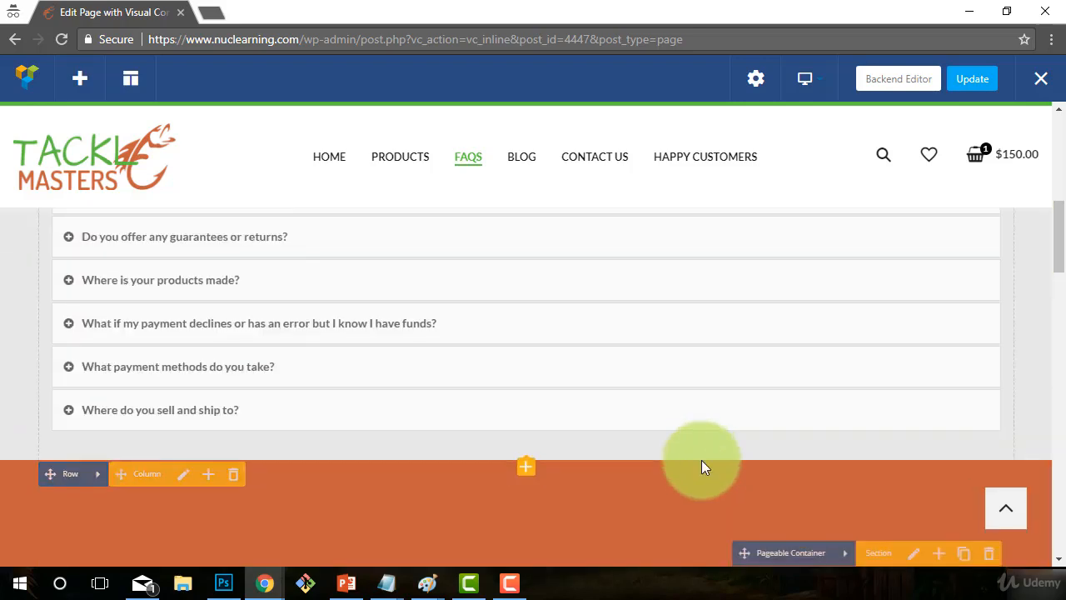
{"action": "scroll", "coordinate": [699, 465], "scroll_direction": "down", "scroll_amount": 7}
{"action": "scroll", "coordinate": [500, 468], "scroll_direction": "up", "scroll_amount": 9}
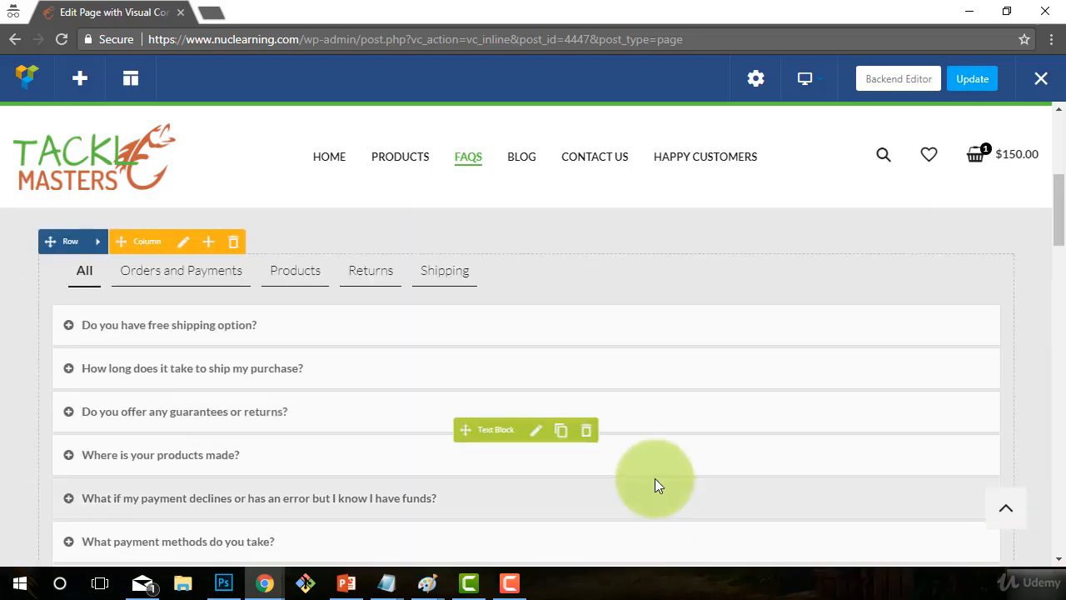
{"action": "scroll", "coordinate": [655, 480], "scroll_direction": "up", "scroll_amount": 3}
{"action": "scroll", "coordinate": [654, 478], "scroll_direction": "down", "scroll_amount": 3}
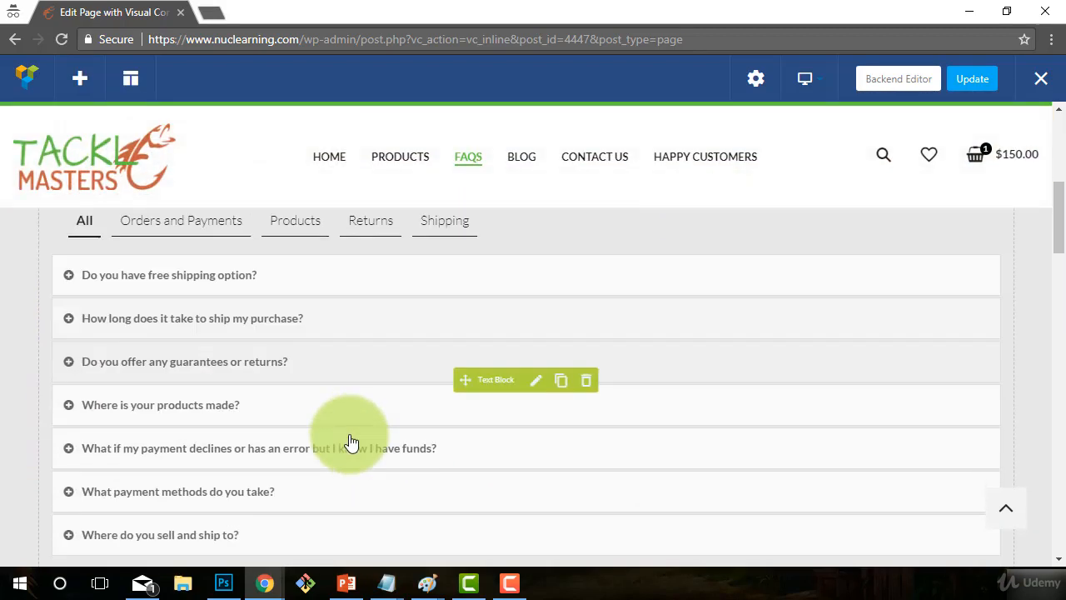
{"action": "scroll", "coordinate": [350, 441], "scroll_direction": "down", "scroll_amount": 1}
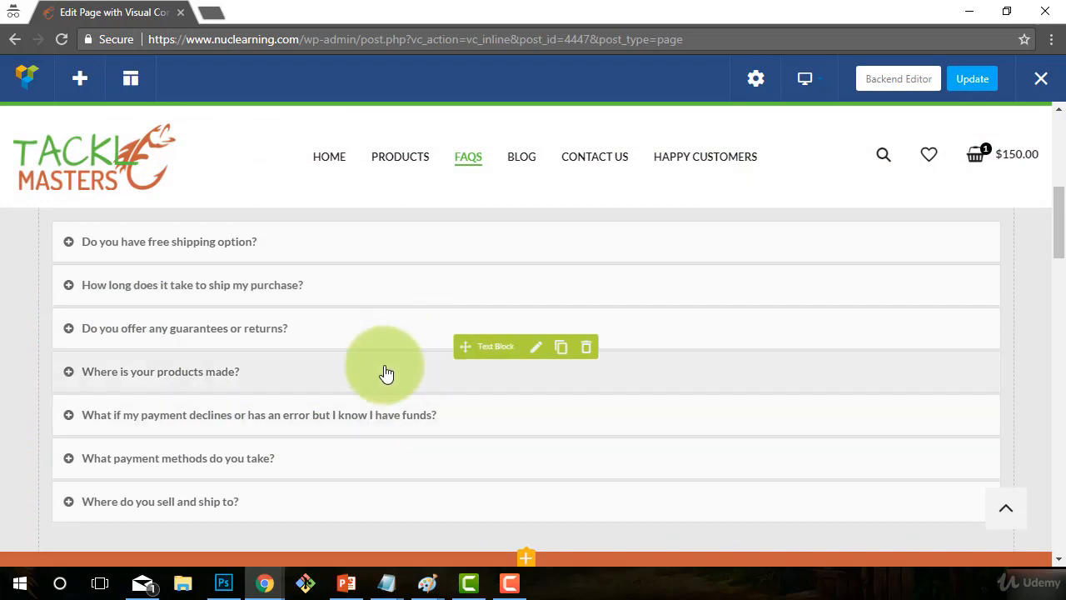
{"action": "scroll", "coordinate": [200, 333], "scroll_direction": "up", "scroll_amount": 1}
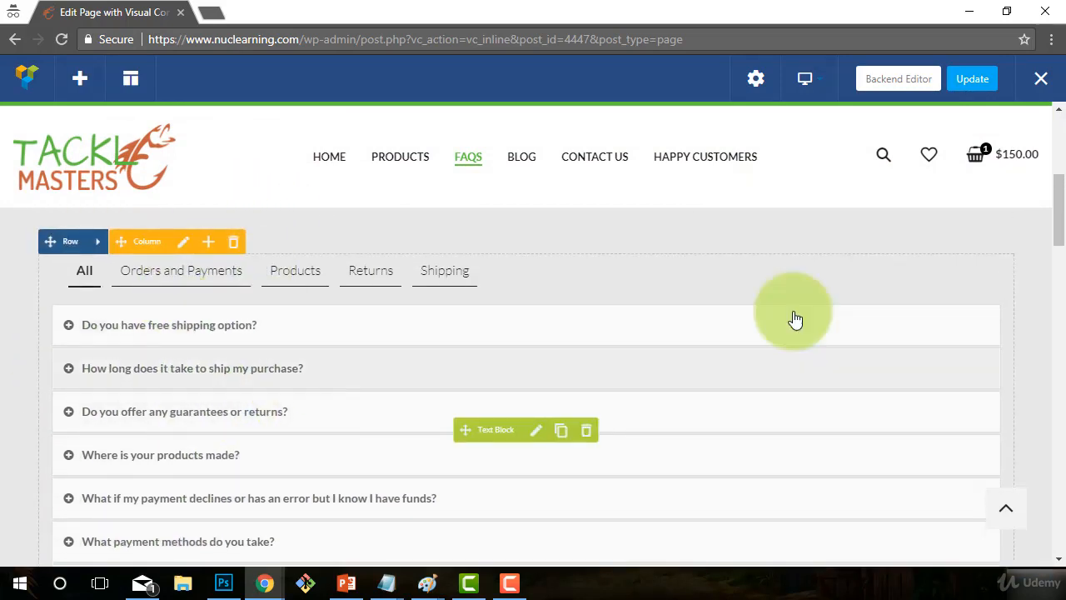
{"action": "left_click", "coordinate": [966, 83]}
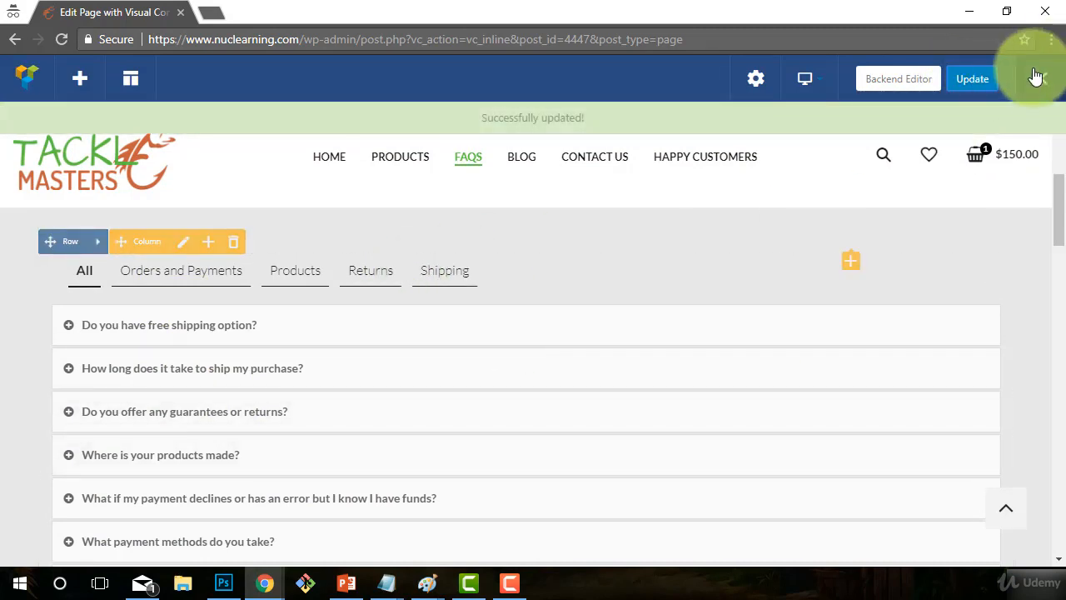
- Leave the frontend editor and scroll the live FAQs page down to the question form
{"action": "left_click", "coordinate": [1041, 79]}
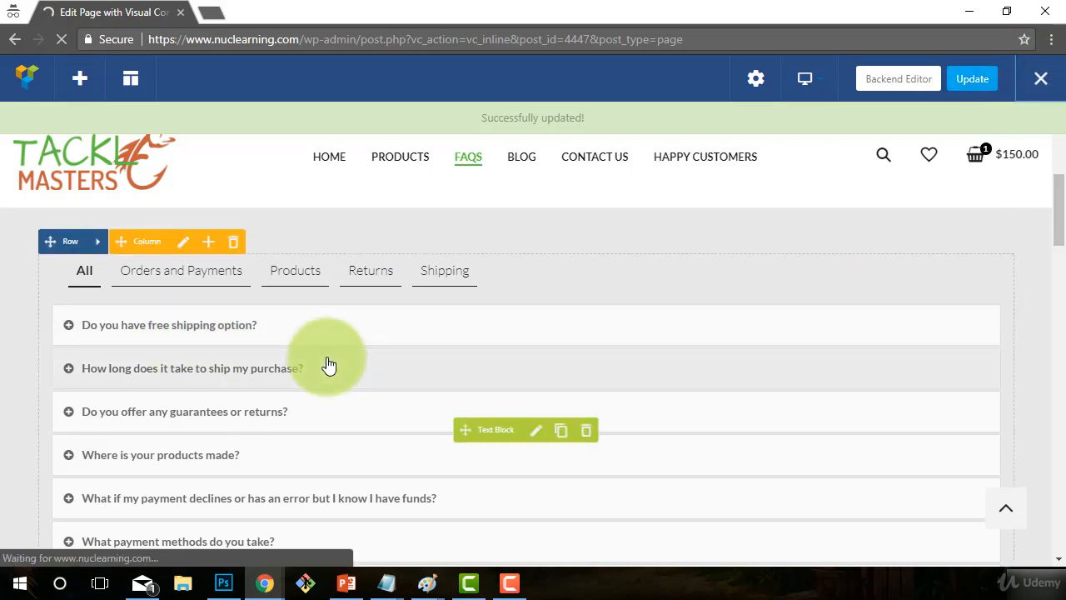
{"action": "scroll", "coordinate": [328, 374], "scroll_direction": "down", "scroll_amount": 7}
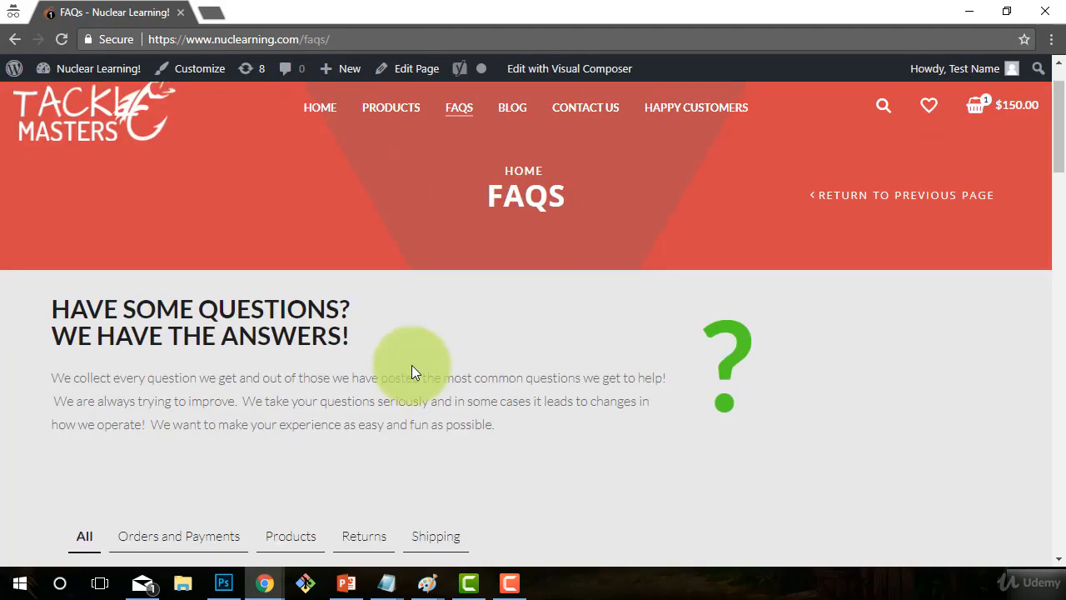
{"action": "scroll", "coordinate": [323, 382], "scroll_direction": "down", "scroll_amount": 8}
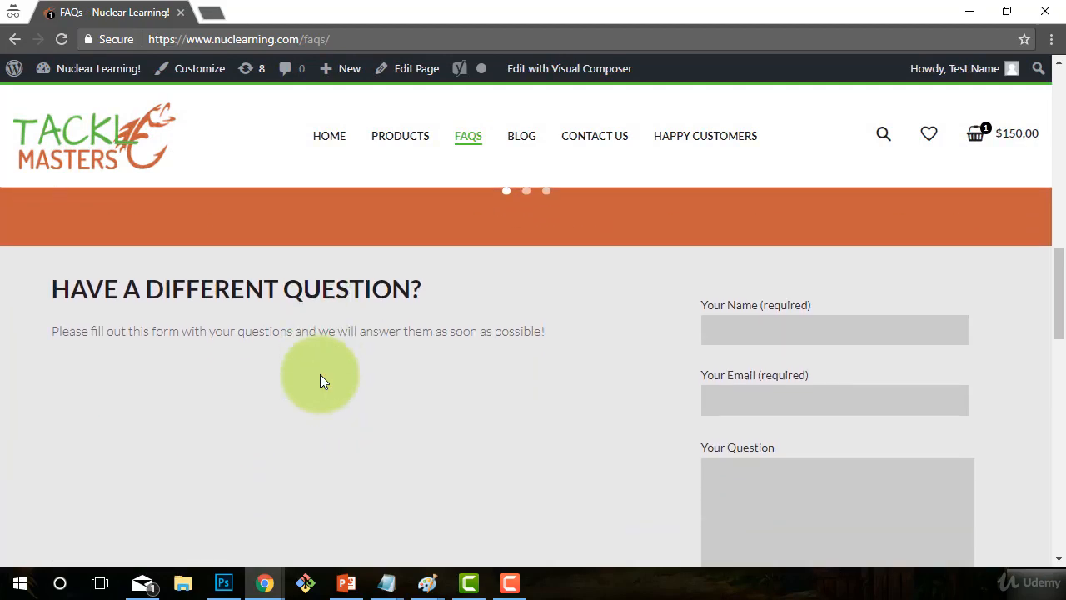
{"action": "scroll", "coordinate": [766, 364], "scroll_direction": "up", "scroll_amount": 4}
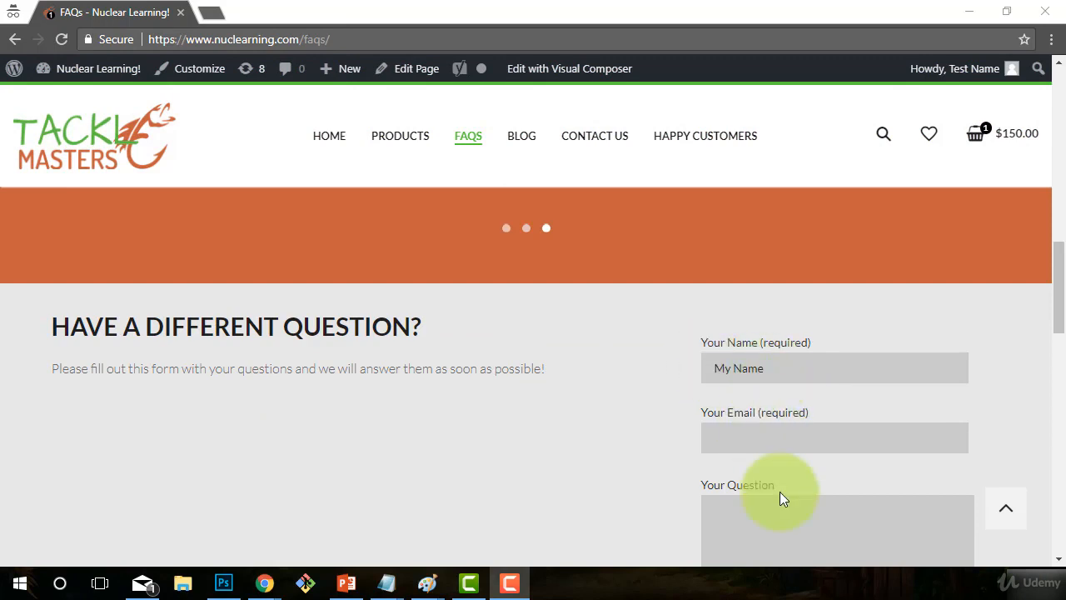
- Fill in the form's Name, Email and Question fields and send the test question
{"action": "left_click", "coordinate": [719, 452]}
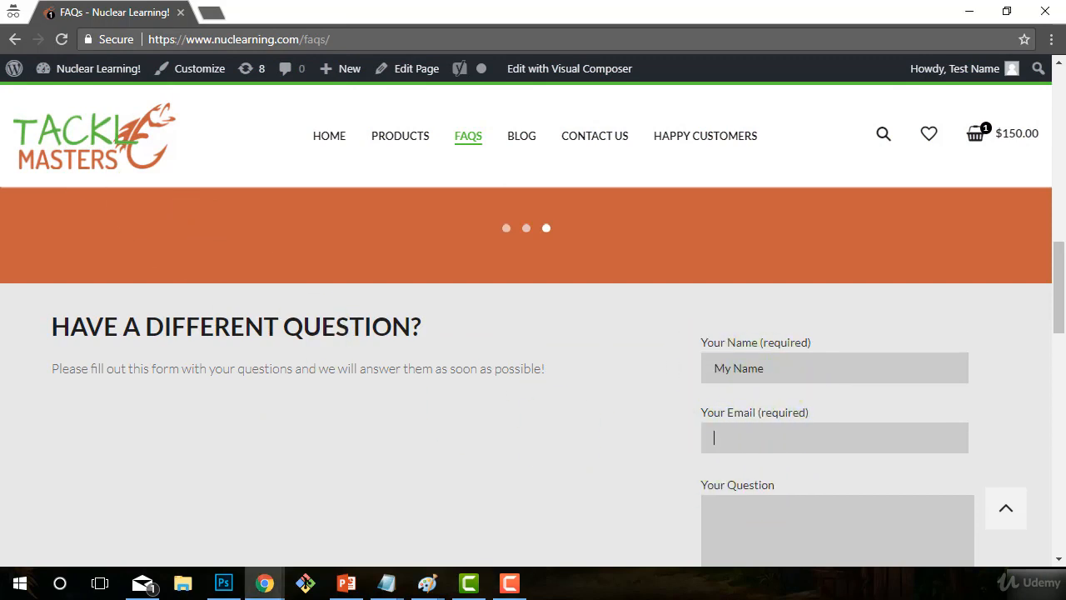
{"action": "left_click", "coordinate": [645, 372]}
{"action": "scroll", "coordinate": [645, 372], "scroll_direction": "down", "scroll_amount": 2}
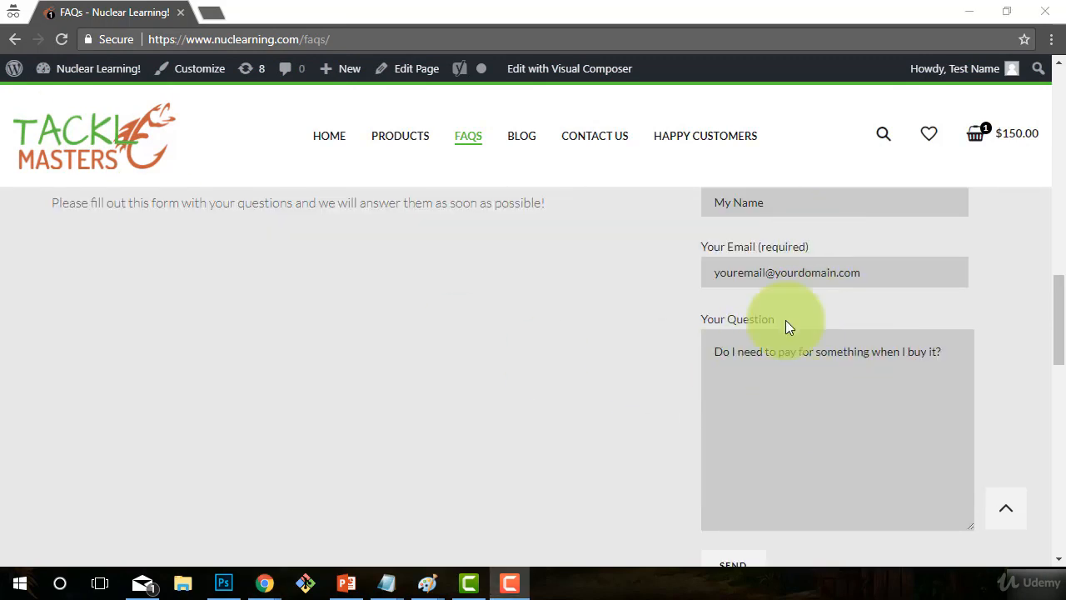
{"action": "scroll", "coordinate": [769, 259], "scroll_direction": "up", "scroll_amount": 1}
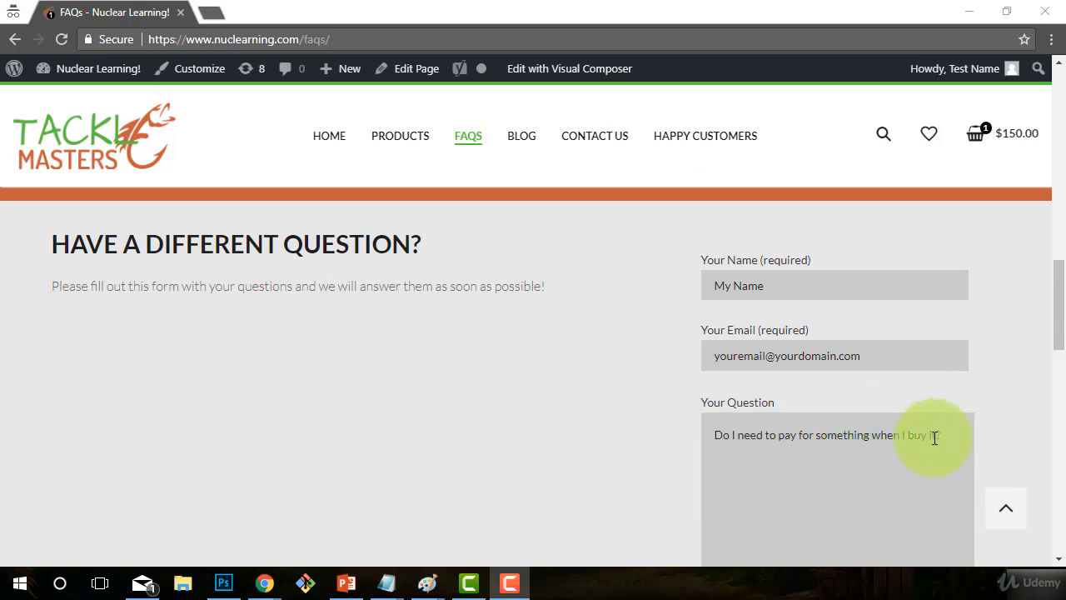
{"action": "scroll", "coordinate": [935, 436], "scroll_direction": "down", "scroll_amount": 2}
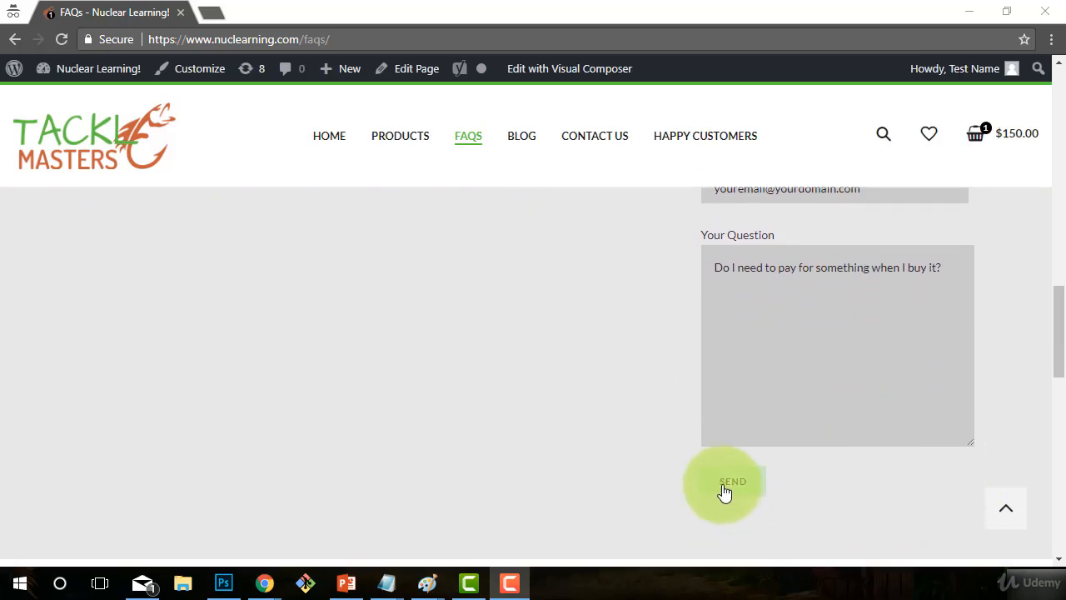
{"action": "scroll", "coordinate": [855, 473], "scroll_direction": "up", "scroll_amount": 2}
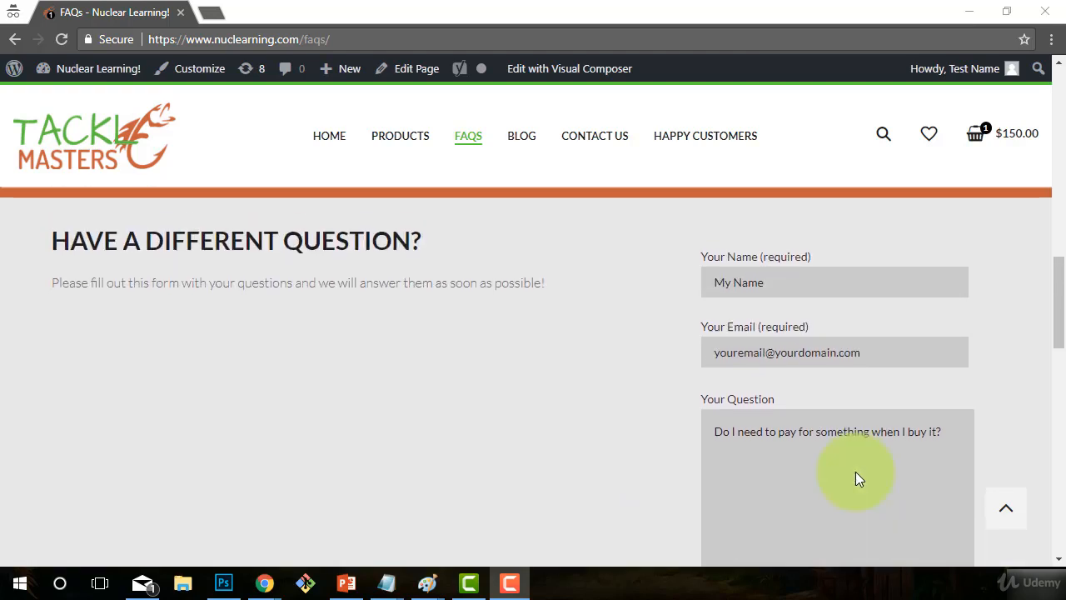
{"action": "scroll", "coordinate": [855, 471], "scroll_direction": "down", "scroll_amount": 2}
{"action": "scroll", "coordinate": [845, 459], "scroll_direction": "up", "scroll_amount": 1}
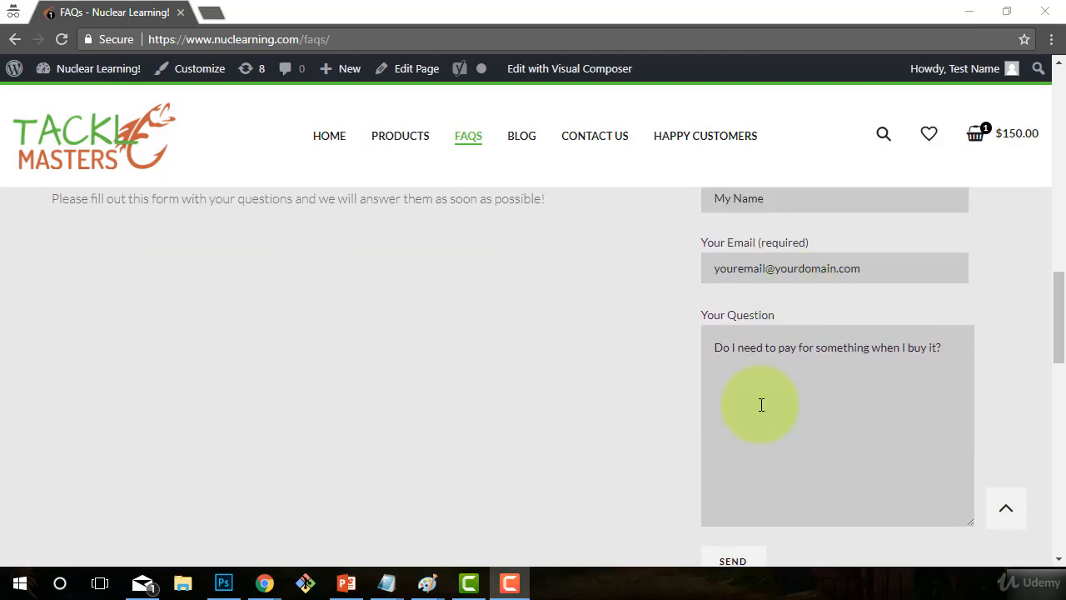
{"action": "scroll", "coordinate": [738, 505], "scroll_direction": "down", "scroll_amount": 1}
{"action": "scroll", "coordinate": [795, 438], "scroll_direction": "up", "scroll_amount": 2}
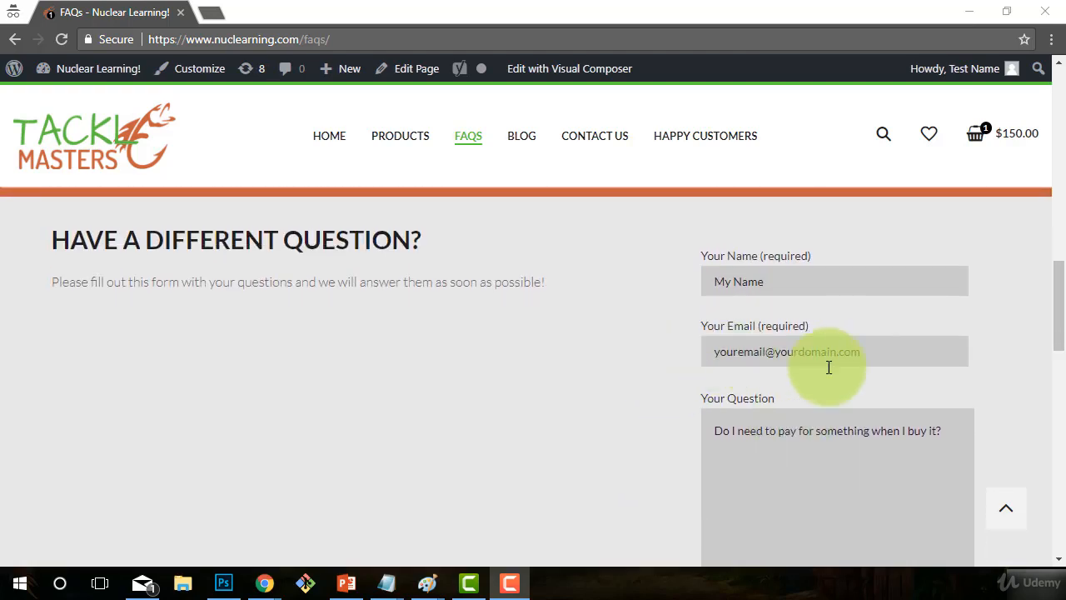
{"action": "scroll", "coordinate": [872, 416], "scroll_direction": "down", "scroll_amount": 1}
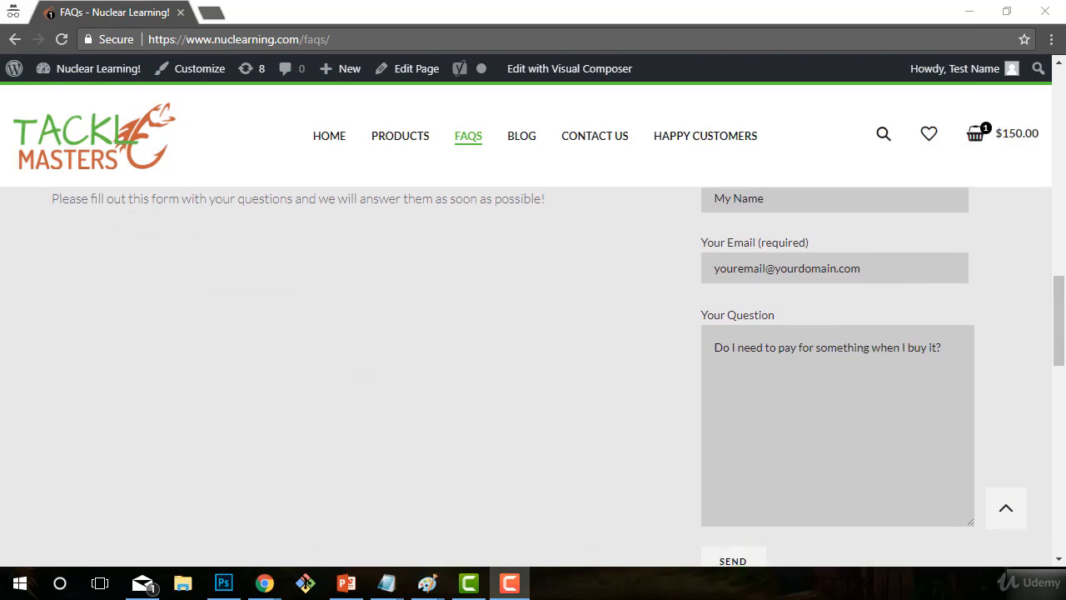
{"action": "scroll", "coordinate": [109, 178], "scroll_direction": "down", "scroll_amount": 1}
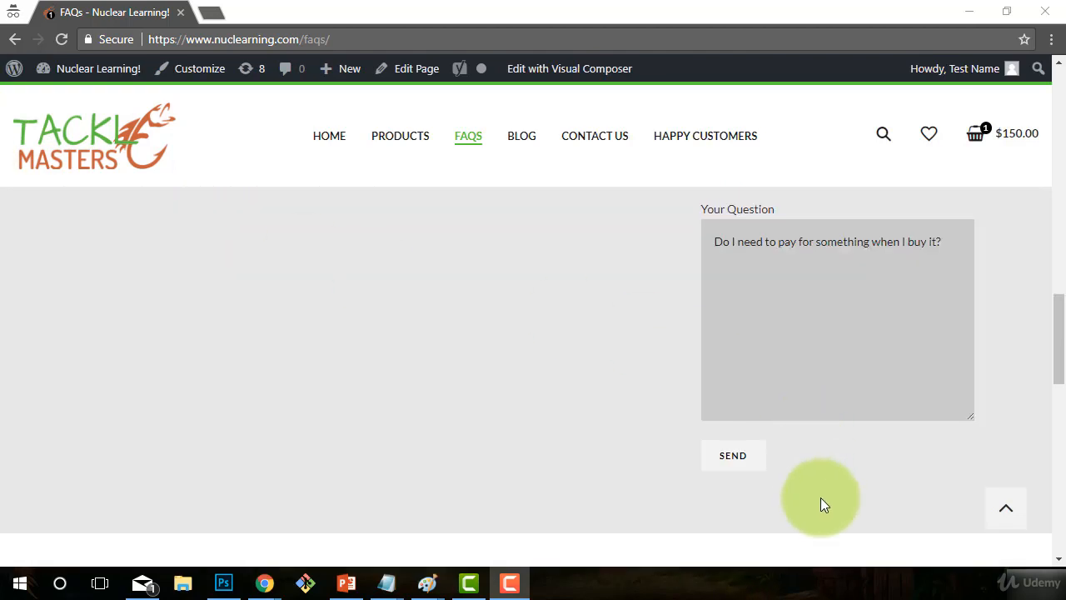
{"action": "left_click", "coordinate": [733, 463]}
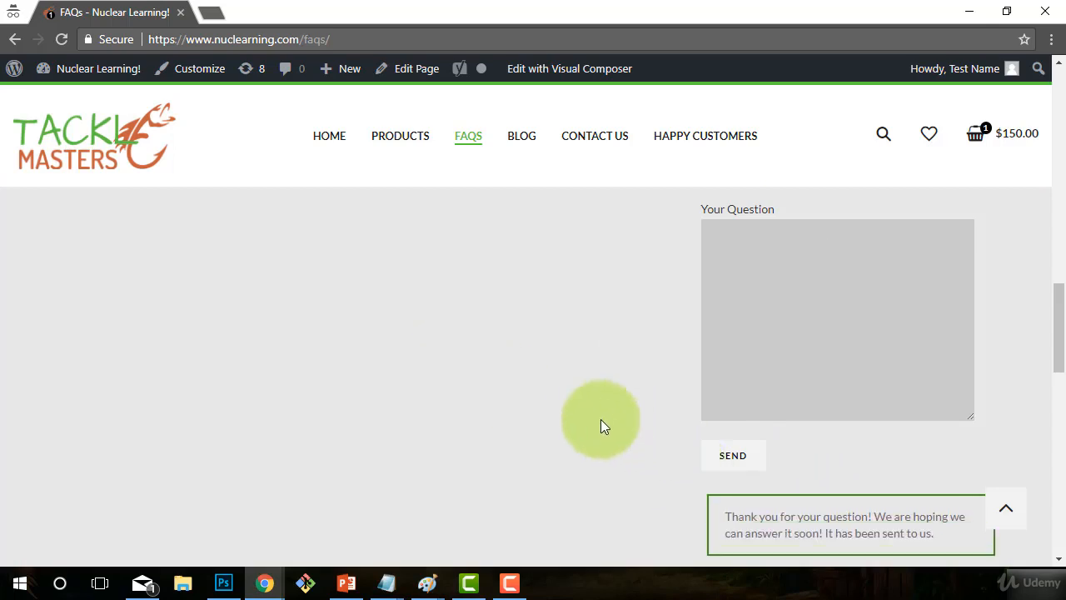
{"action": "scroll", "coordinate": [707, 542], "scroll_direction": "down", "scroll_amount": 1}
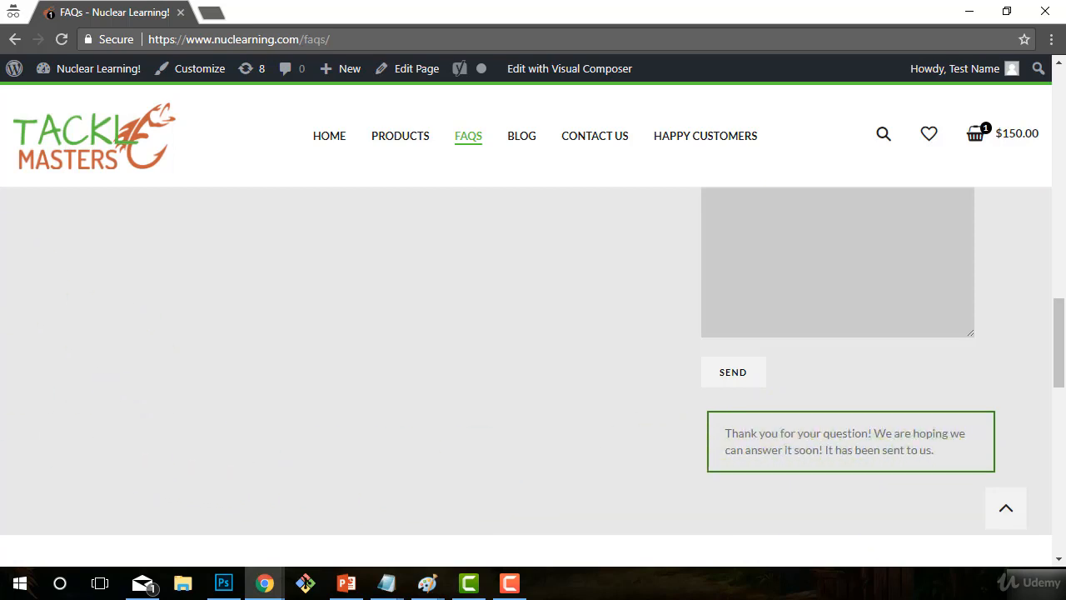
- Load the cPanel Webmail login page in a new browser tab
{"action": "left_click", "coordinate": [213, 19]}
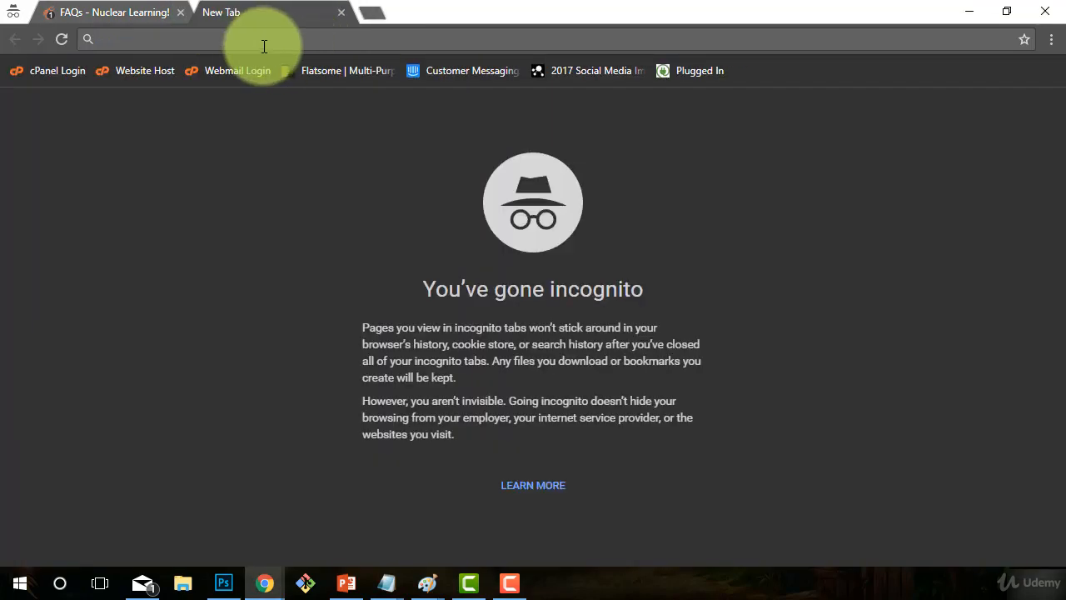
{"action": "type", "text": "https://webmail.nuclearning.com/"}
{"action": "key", "text": "Return"}
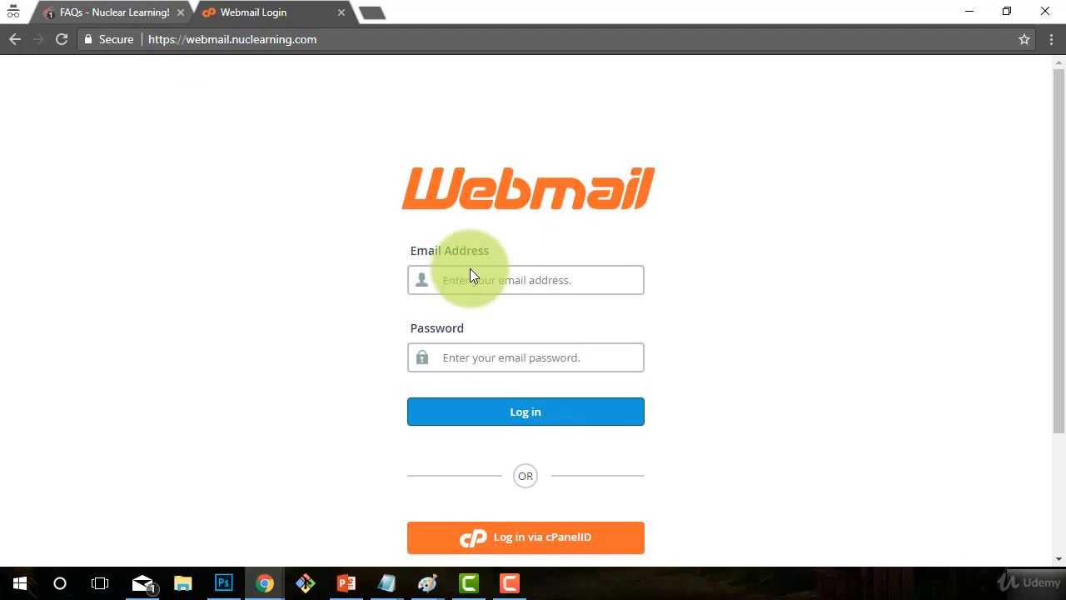
- Sign in with the site's mail account address and password, then choose the Horde client
{"action": "type", "text": "in"}
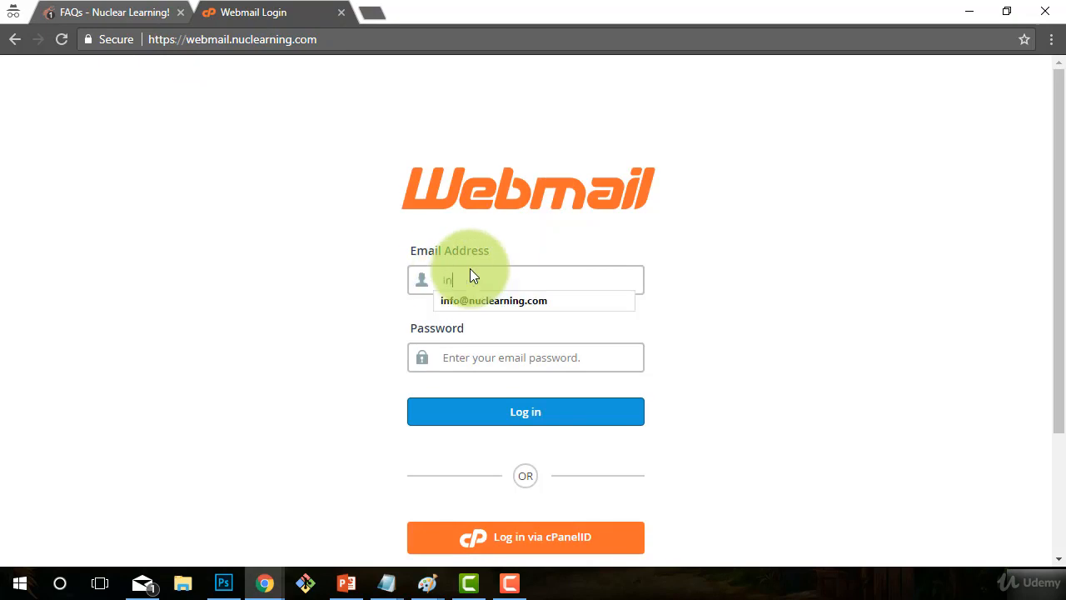
{"action": "left_click", "coordinate": [509, 300]}
{"action": "left_click", "coordinate": [507, 358]}
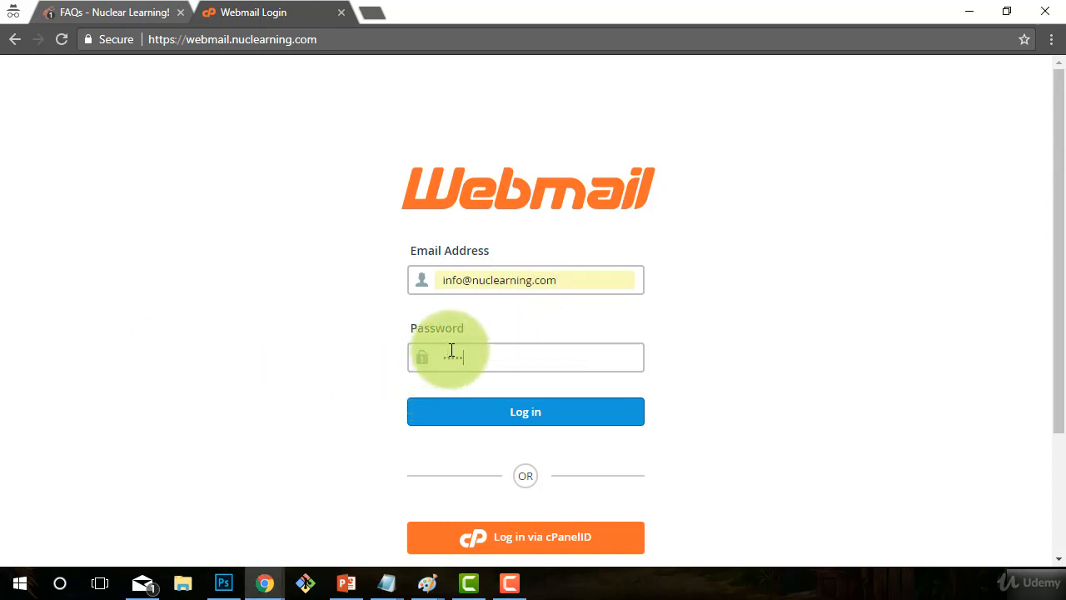
{"action": "left_click", "coordinate": [442, 416]}
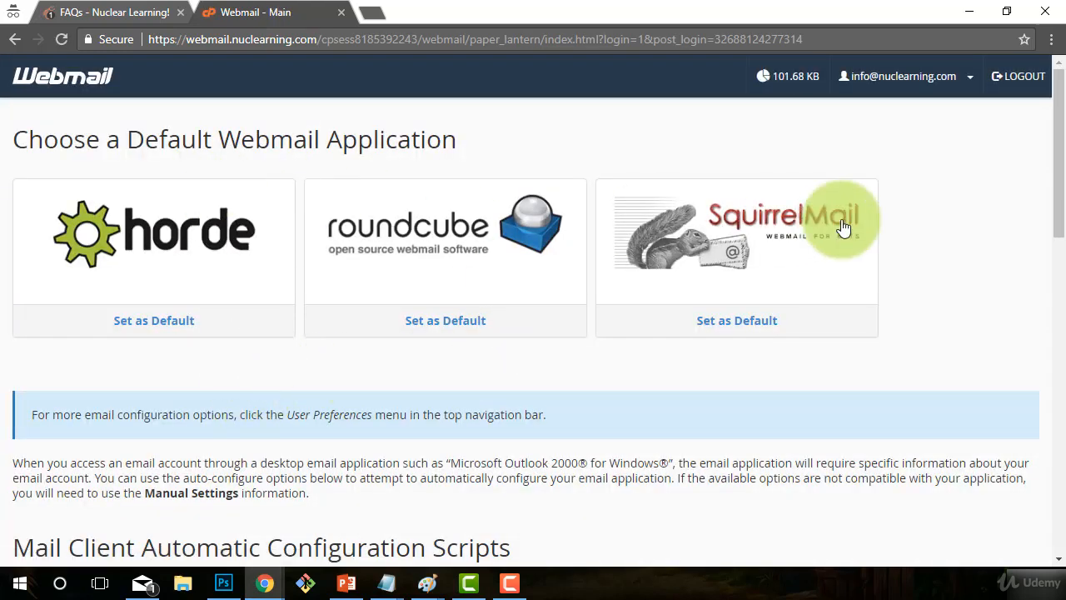
{"action": "left_click", "coordinate": [182, 226]}
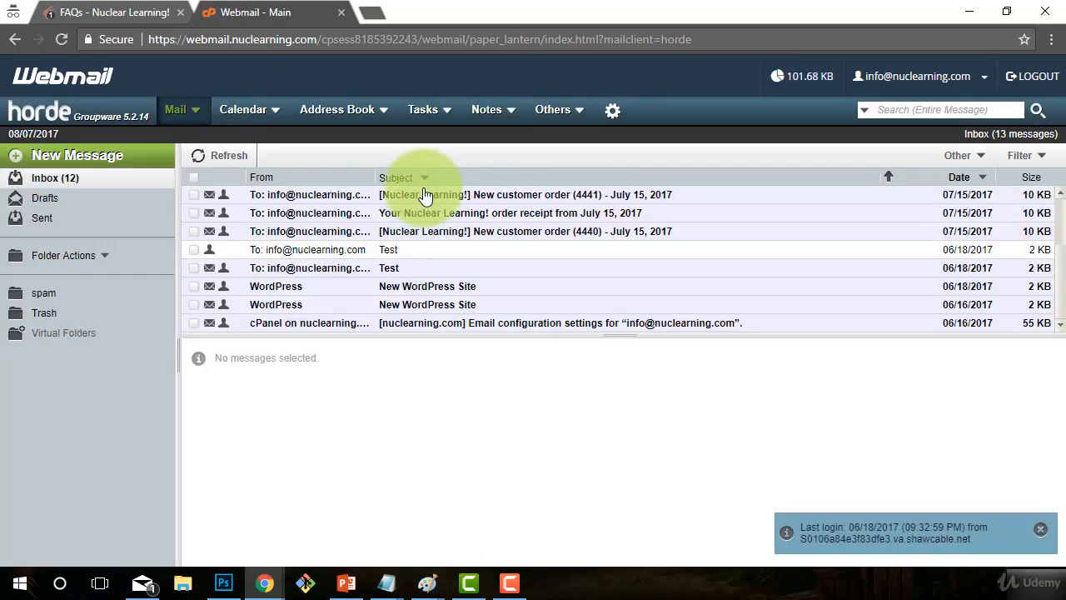
- Read the Test message and the Question From The Website submission in the Horde inbox
{"action": "left_click", "coordinate": [472, 200]}
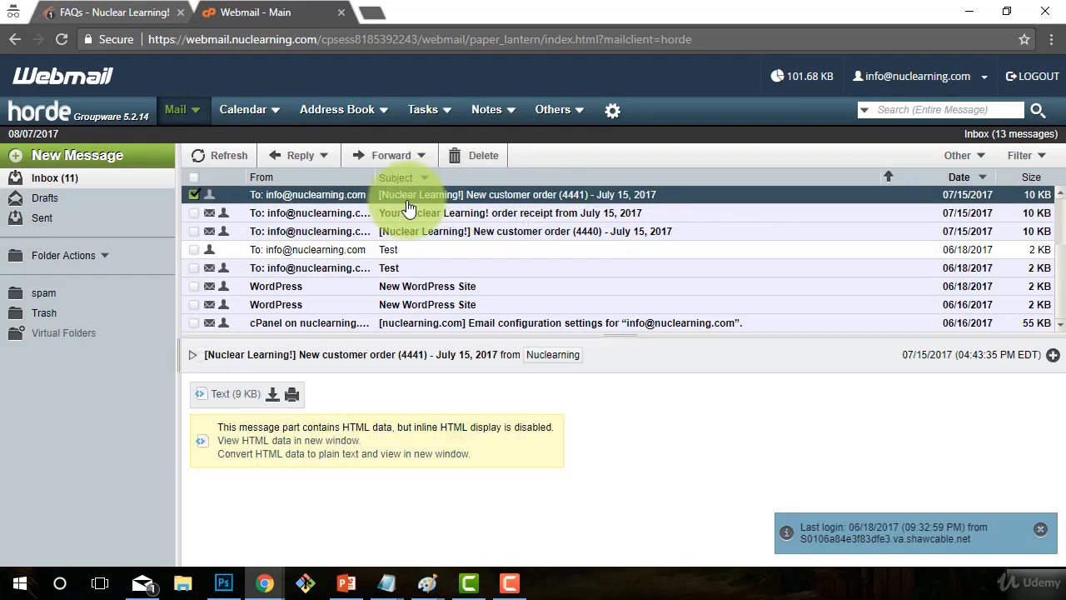
{"action": "scroll", "coordinate": [514, 258], "scroll_direction": "up", "scroll_amount": 2}
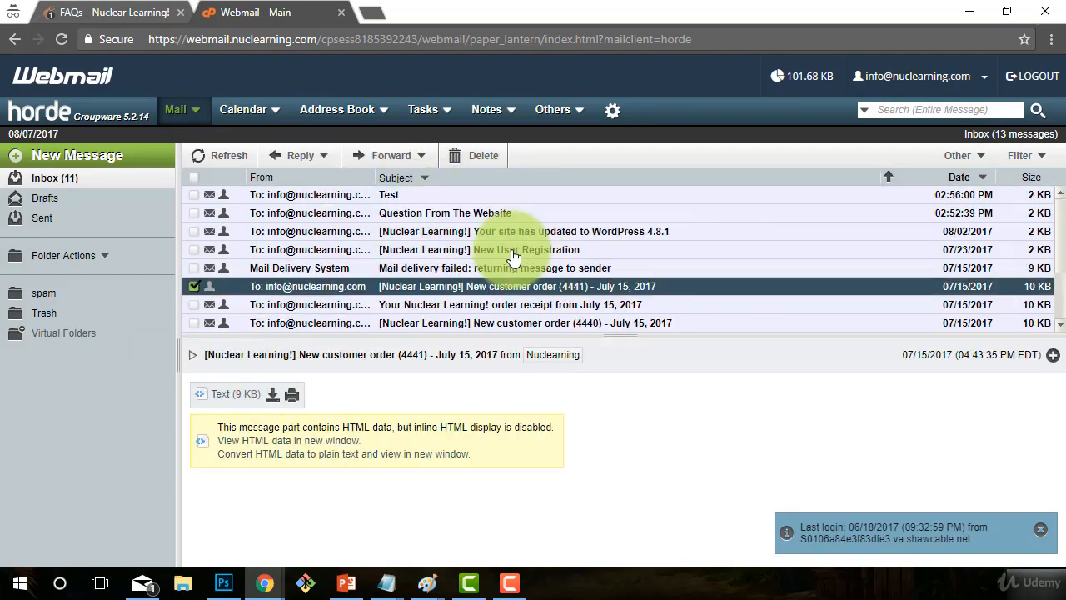
{"action": "left_click", "coordinate": [194, 285]}
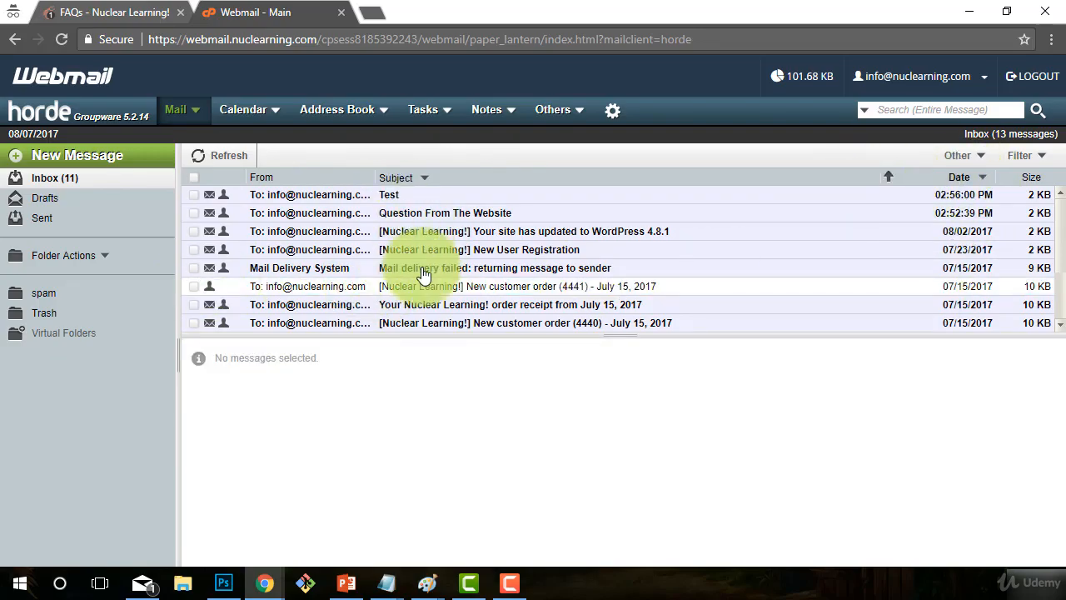
{"action": "left_click", "coordinate": [395, 200]}
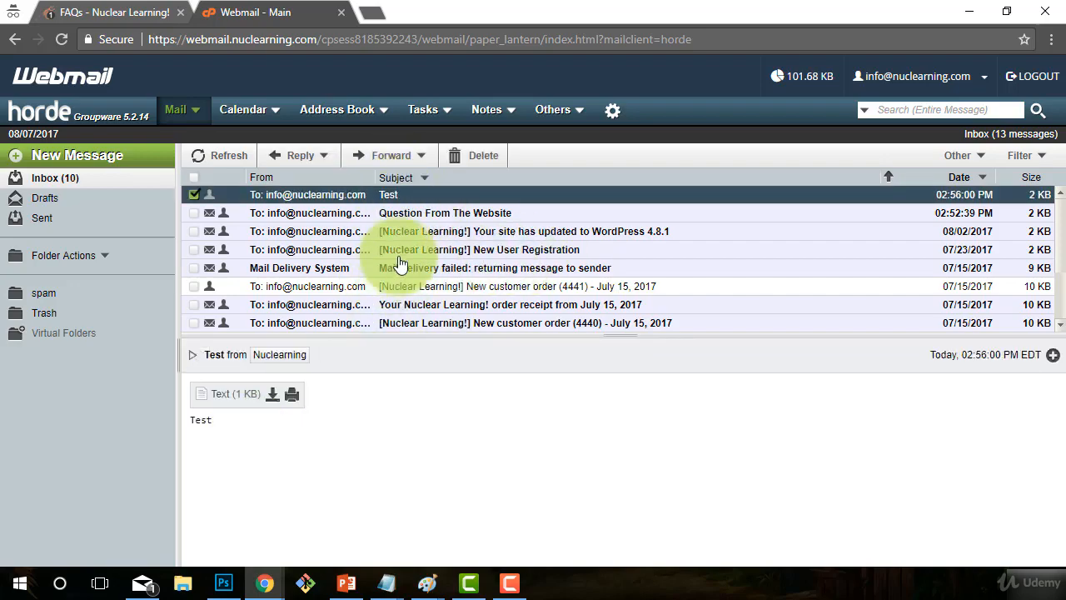
{"action": "left_click", "coordinate": [430, 218]}
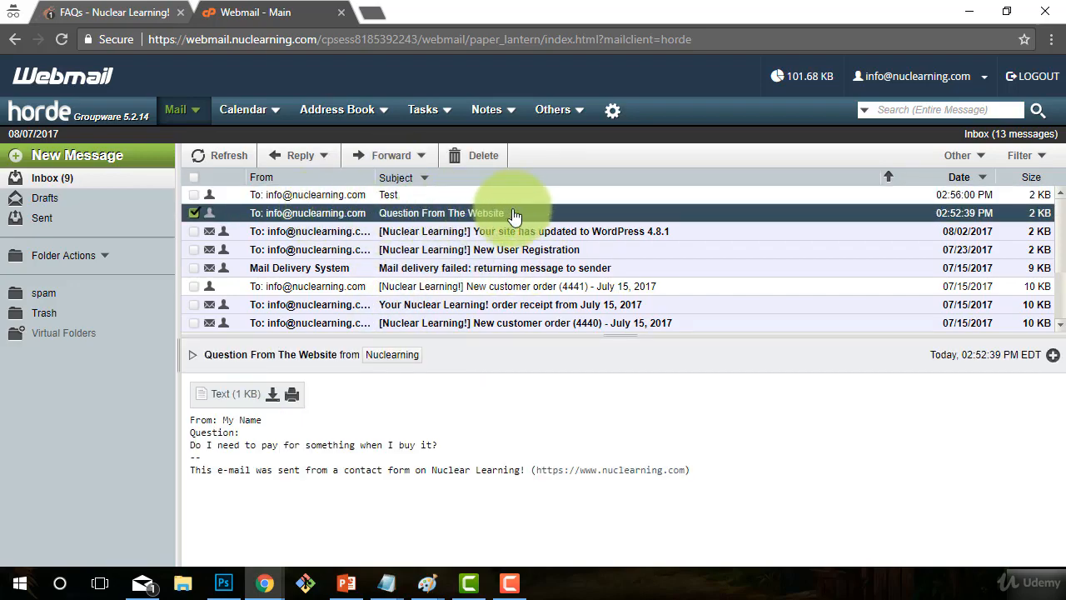
{"action": "mouse_move", "coordinate": [438, 445]}
{"action": "left_mouse_down"}
{"action": "mouse_move", "coordinate": [309, 445]}
{"action": "mouse_move", "coordinate": [194, 421]}
{"action": "mouse_move", "coordinate": [433, 445]}
{"action": "left_mouse_up"}
{"action": "left_click", "coordinate": [248, 438]}
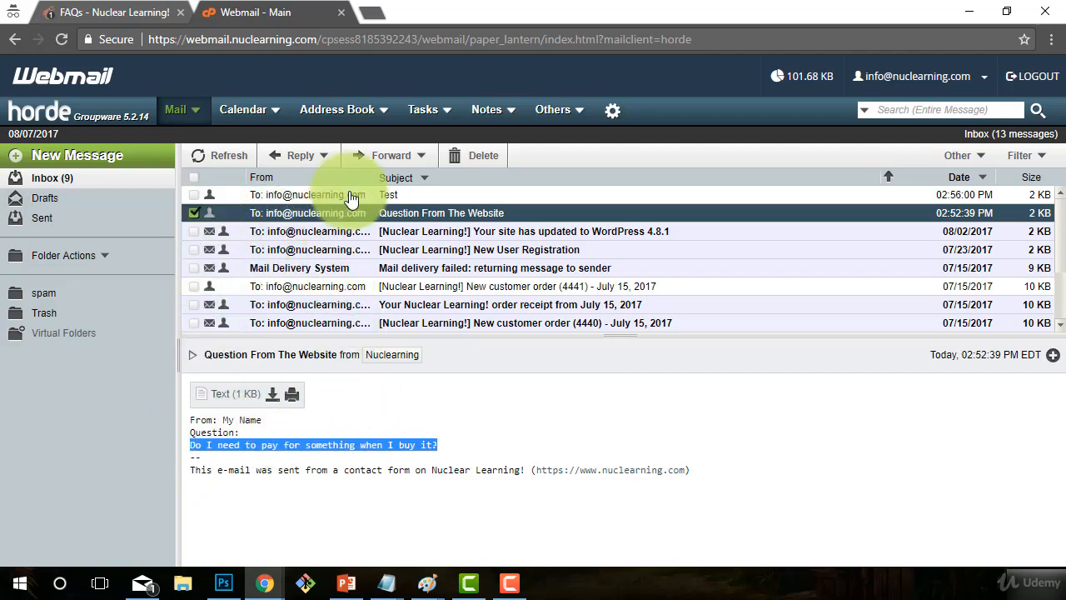
- Start a reply, discard the draft, and close the webmail tab to return to the FAQs page
{"action": "left_click", "coordinate": [293, 155]}
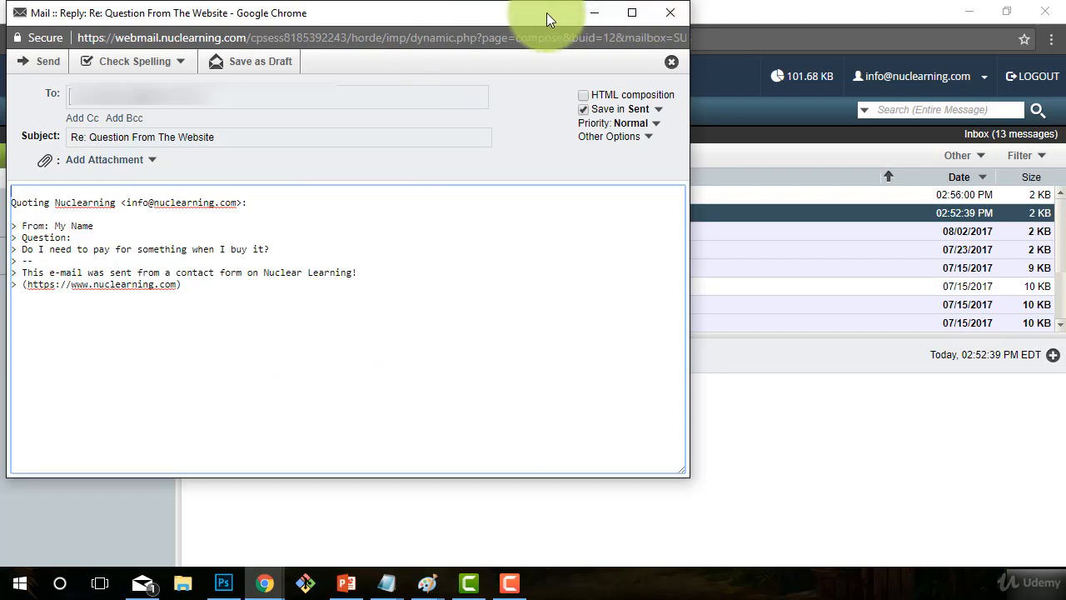
{"action": "left_click", "coordinate": [669, 12]}
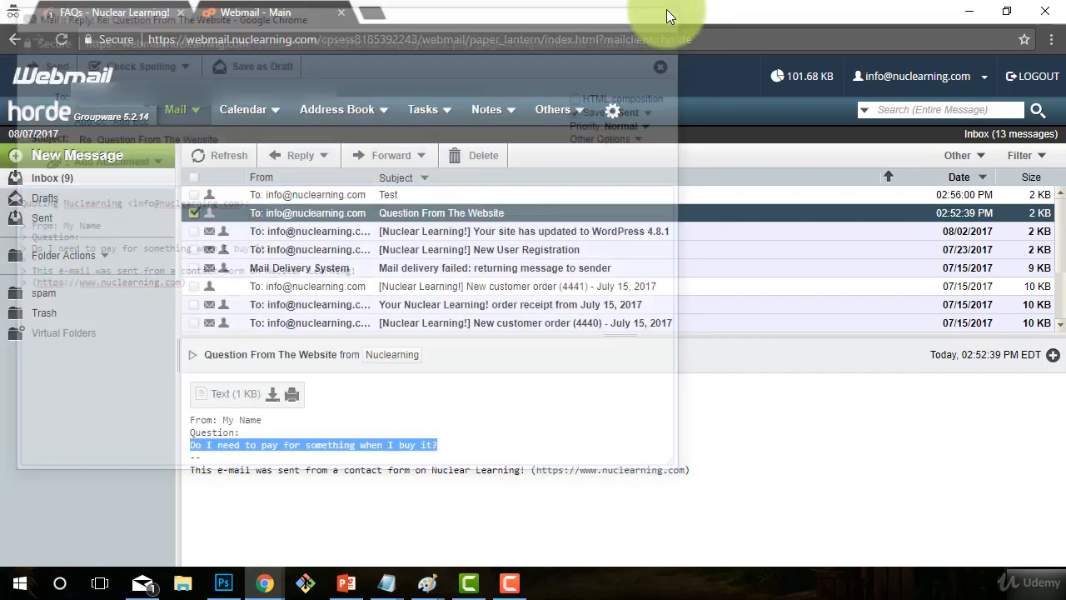
{"action": "left_click", "coordinate": [341, 13]}
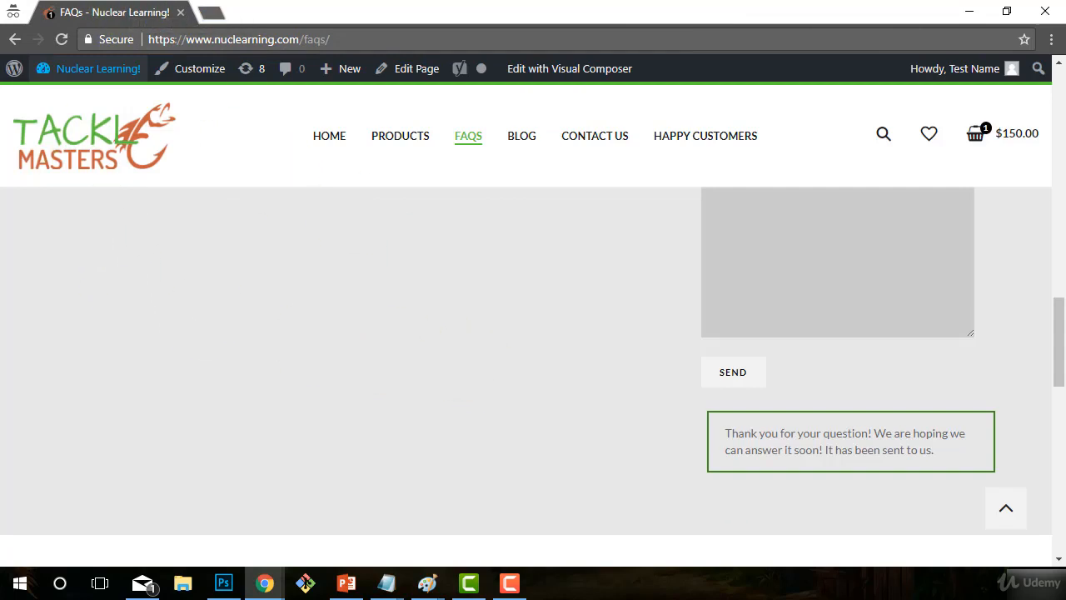
- Go to the site's admin Dashboard from the admin bar and browse the admin menu
{"action": "mouse_move", "coordinate": [73, 74]}
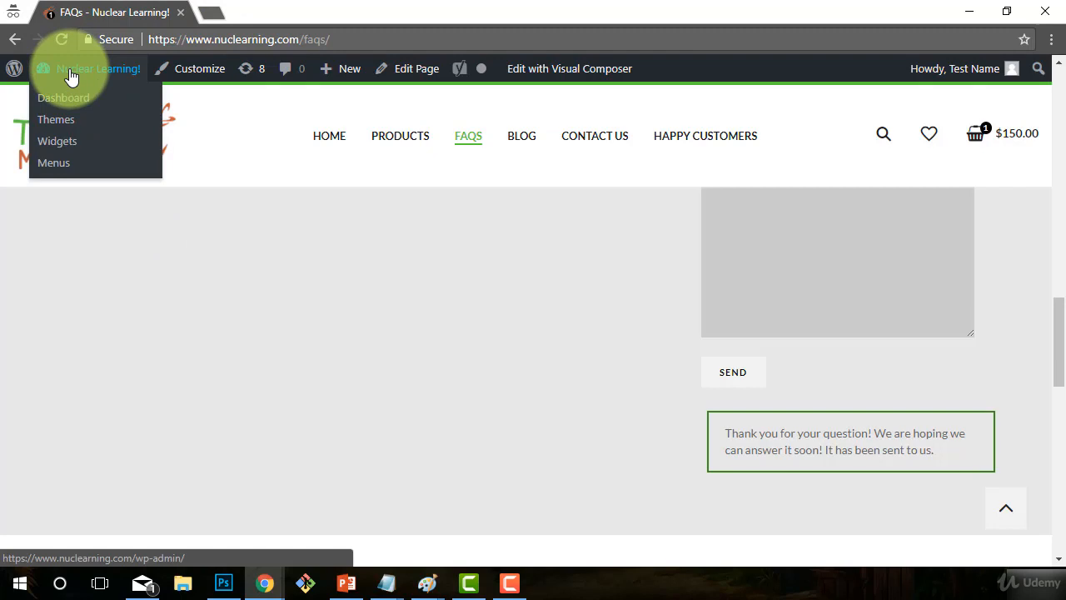
{"action": "left_click", "coordinate": [71, 75]}
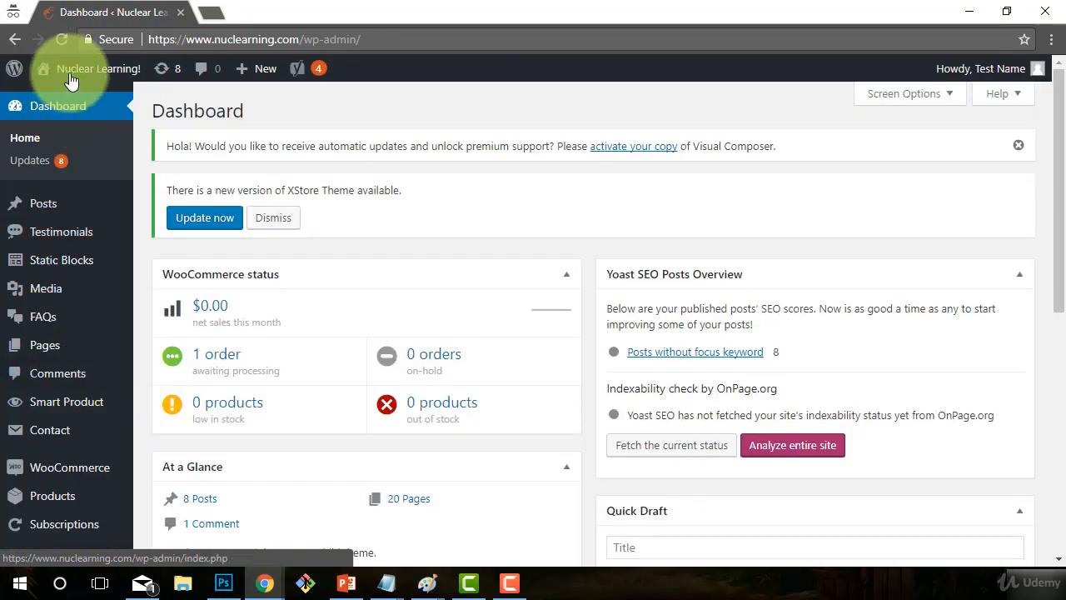
{"action": "scroll", "coordinate": [49, 350], "scroll_direction": "down", "scroll_amount": 2}
{"action": "mouse_move", "coordinate": [50, 372]}
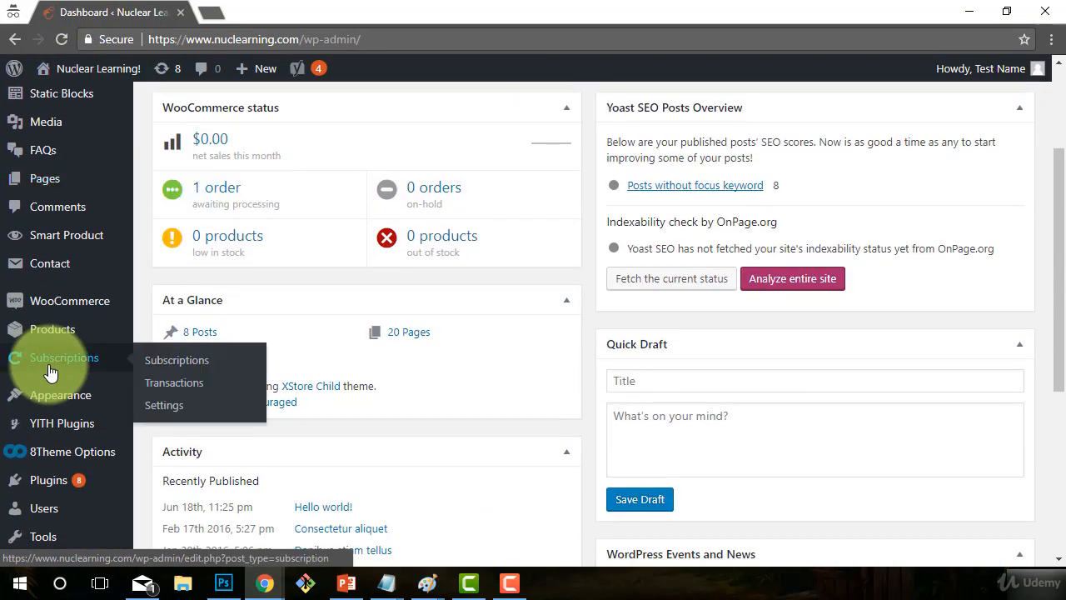
{"action": "mouse_move", "coordinate": [50, 153]}
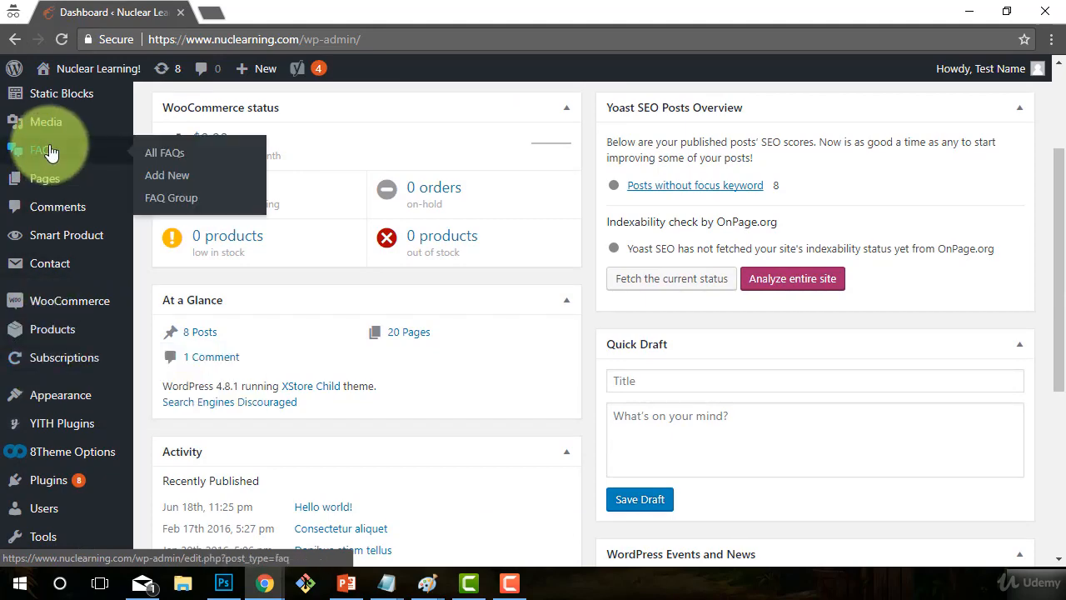
{"action": "scroll", "coordinate": [50, 305], "scroll_direction": "down", "scroll_amount": 2}
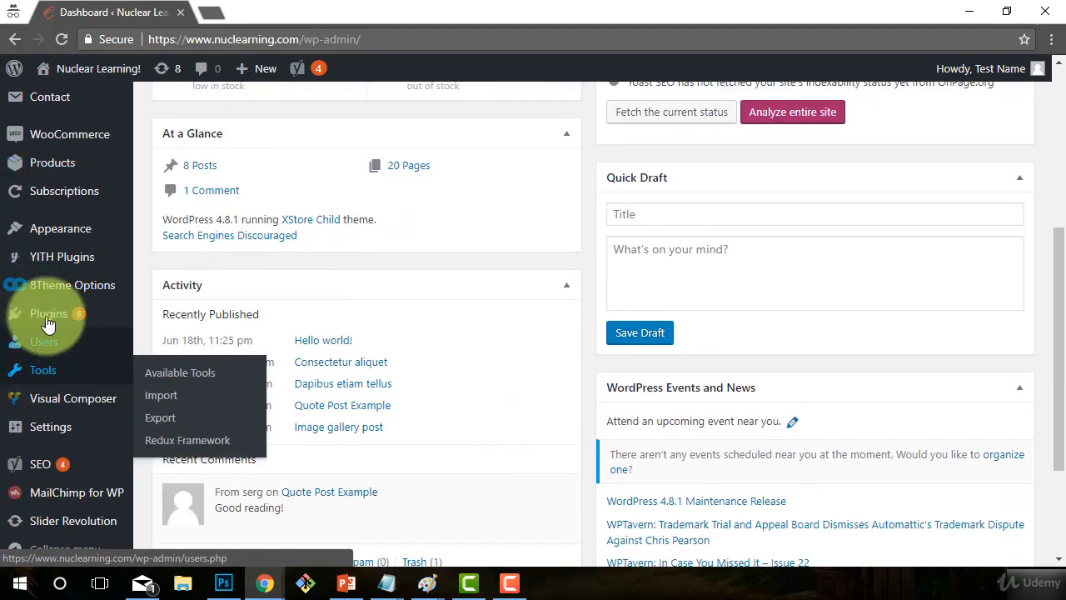
- Open Plugins > Installed Plugins and go to the Quick and Easy FAQs settings
{"action": "mouse_move", "coordinate": [47, 323]}
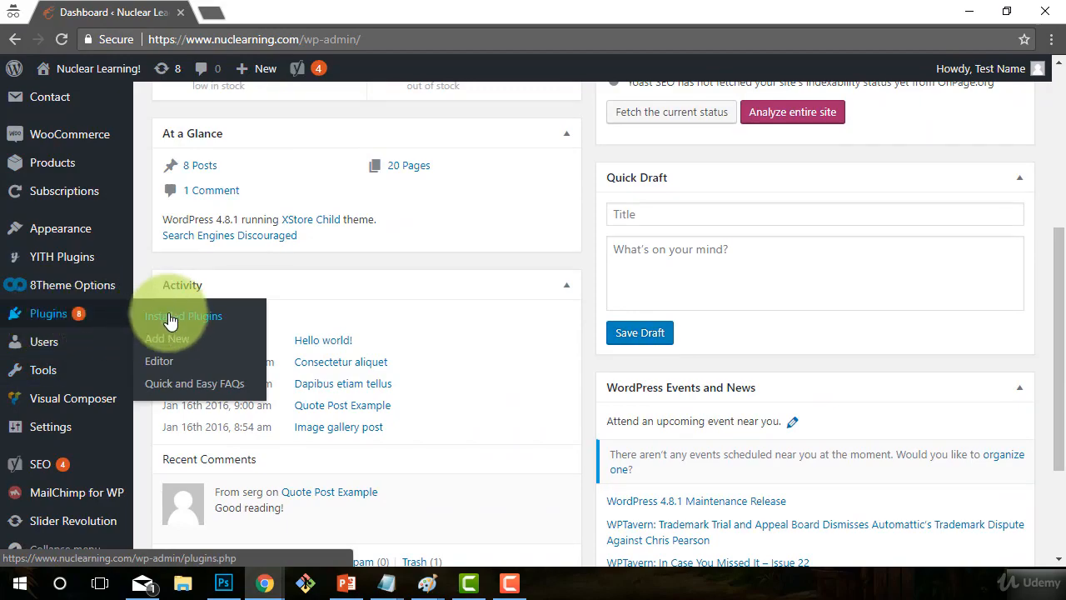
{"action": "left_click", "coordinate": [323, 493]}
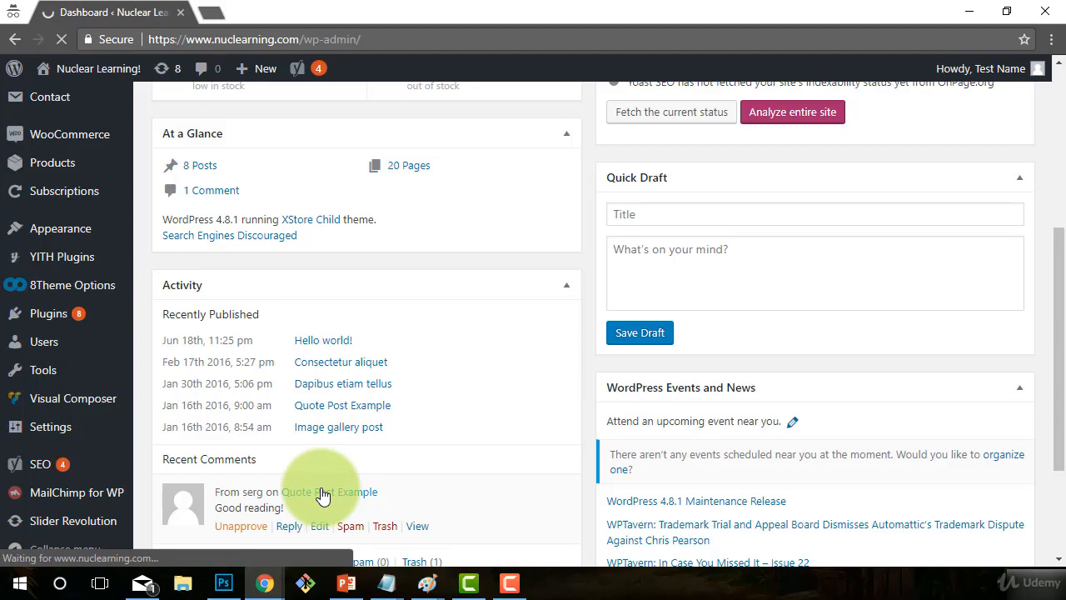
{"action": "scroll", "coordinate": [470, 461], "scroll_direction": "down", "scroll_amount": 3}
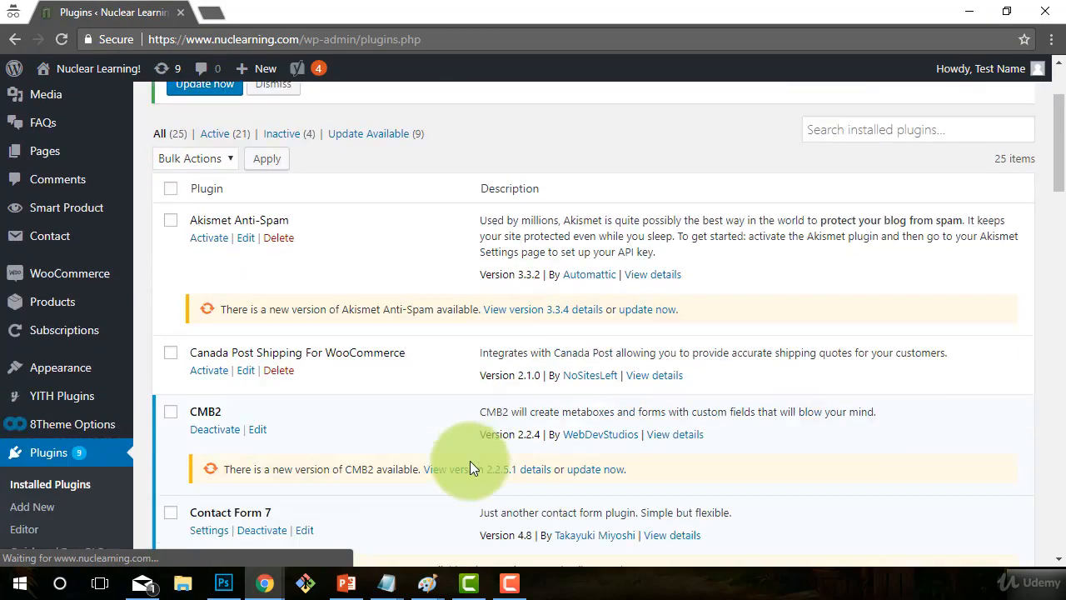
{"action": "scroll", "coordinate": [463, 468], "scroll_direction": "down", "scroll_amount": 8}
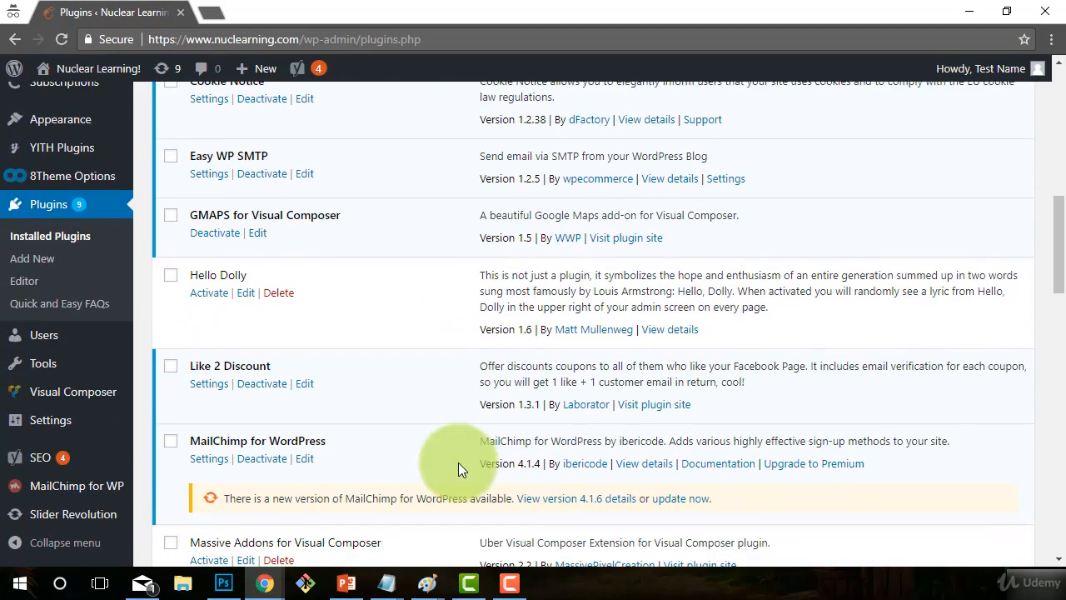
{"action": "scroll", "coordinate": [453, 463], "scroll_direction": "down", "scroll_amount": 3}
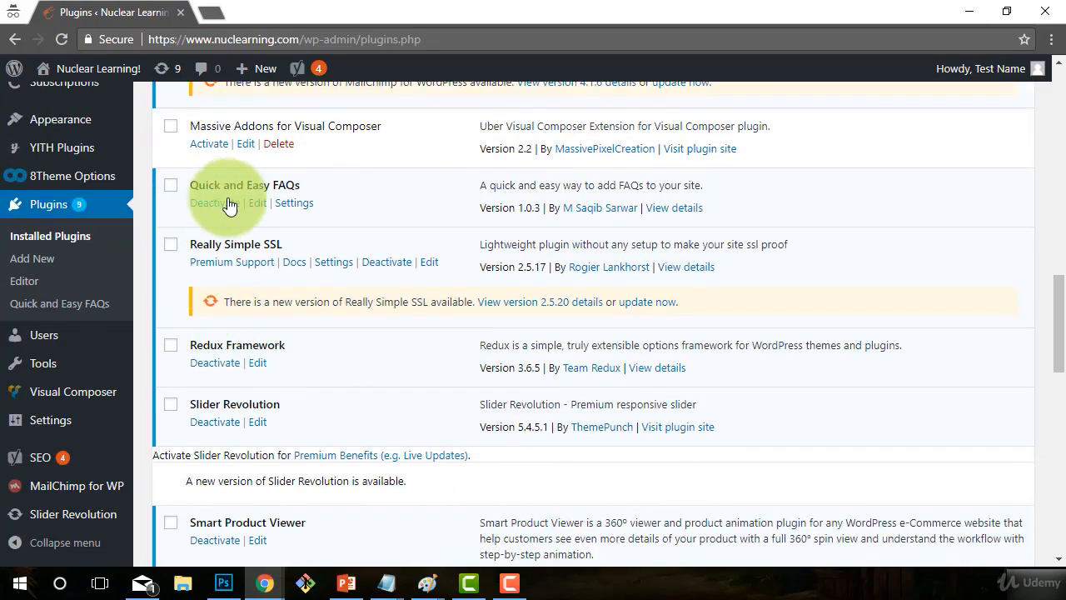
{"action": "left_click", "coordinate": [293, 204]}
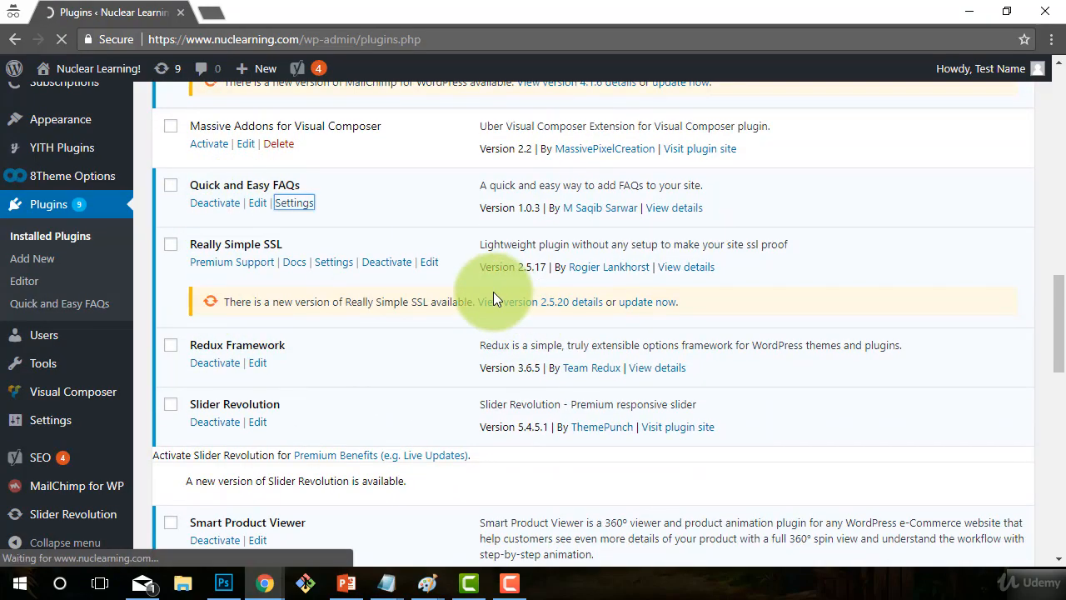
- Check the FAQs toggle colors choices and keep Default Colors
{"action": "scroll", "coordinate": [511, 435], "scroll_direction": "down", "scroll_amount": 2}
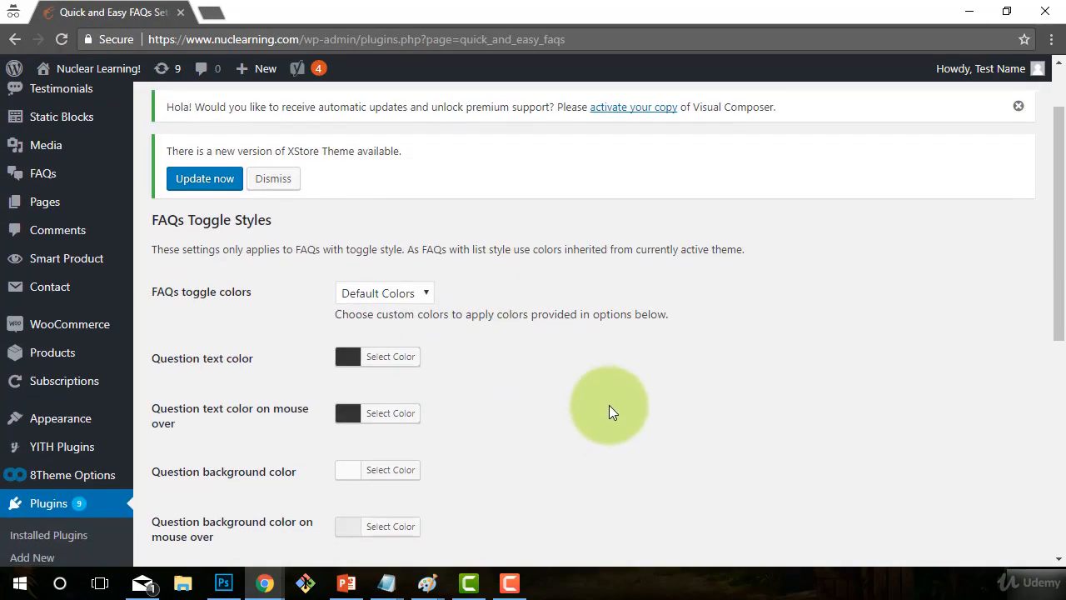
{"action": "scroll", "coordinate": [261, 494], "scroll_direction": "down", "scroll_amount": 2}
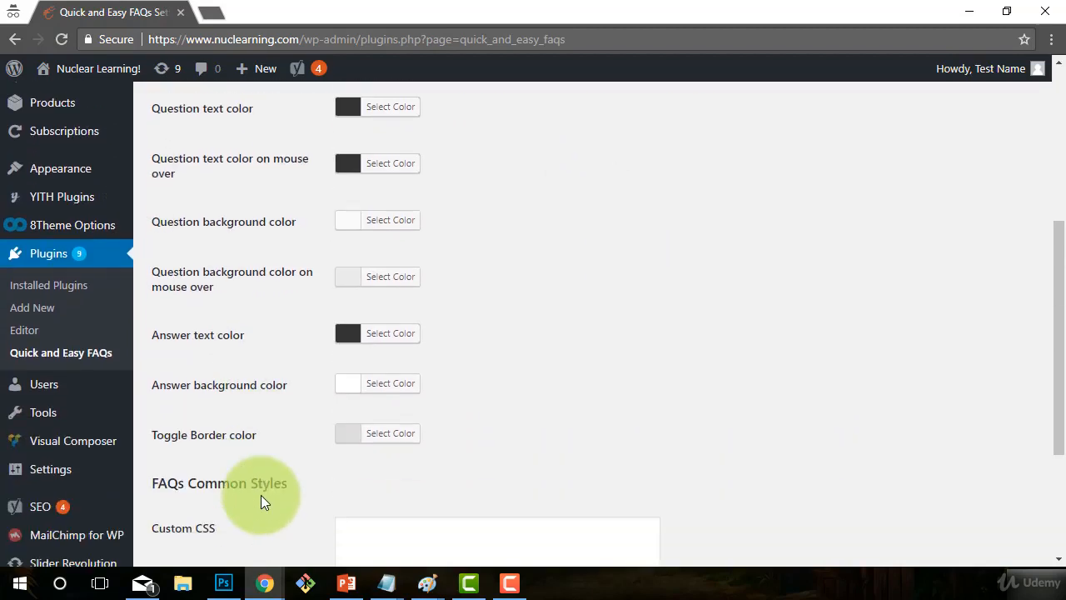
{"action": "scroll", "coordinate": [261, 494], "scroll_direction": "up", "scroll_amount": 2}
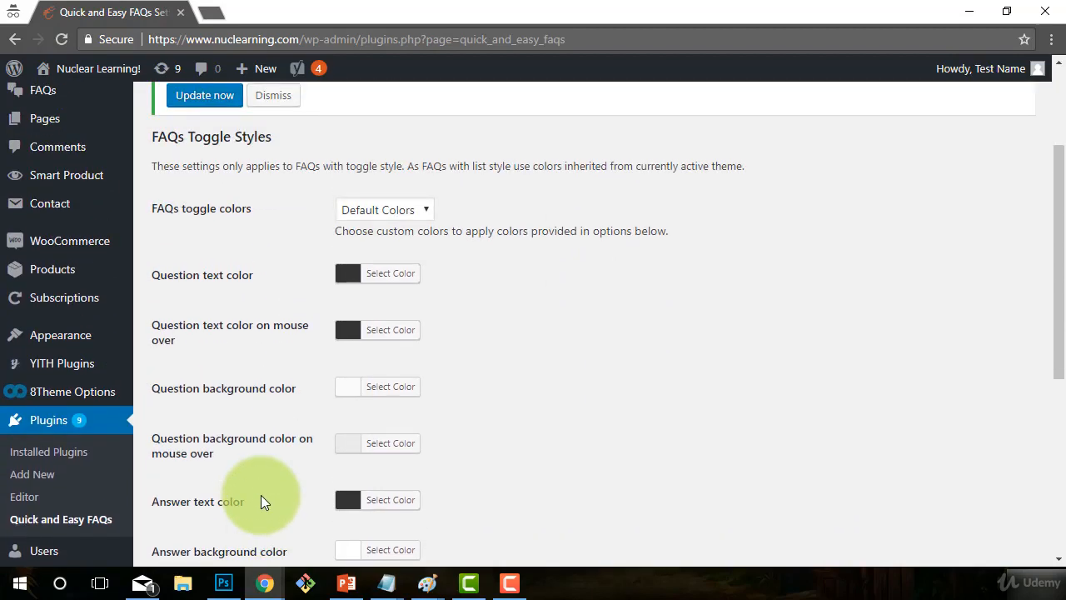
{"action": "left_click", "coordinate": [424, 202]}
{"action": "left_click", "coordinate": [647, 273]}
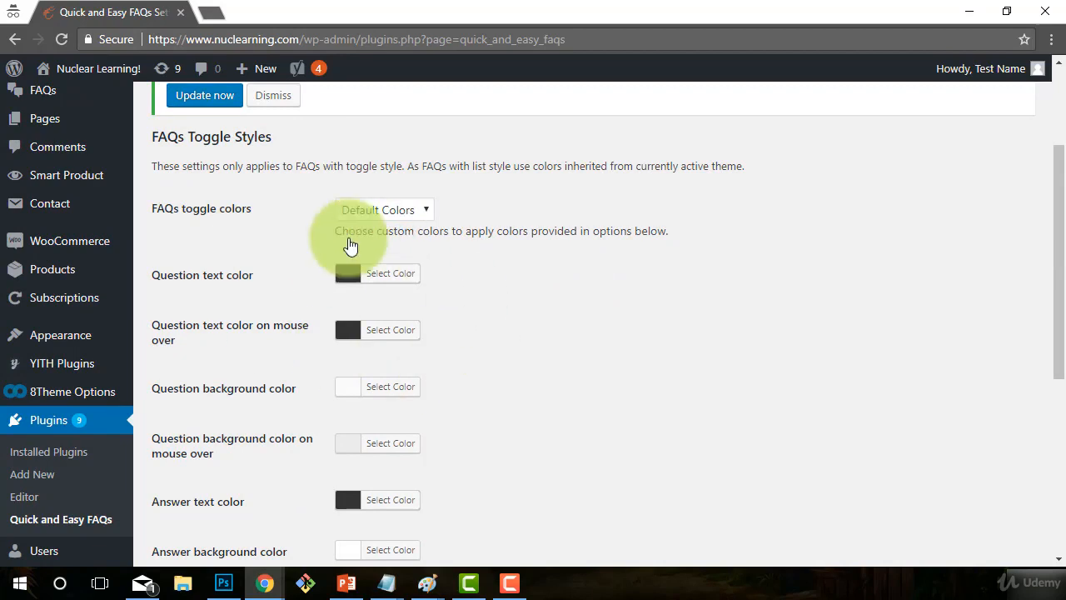
{"action": "left_click", "coordinate": [424, 208]}
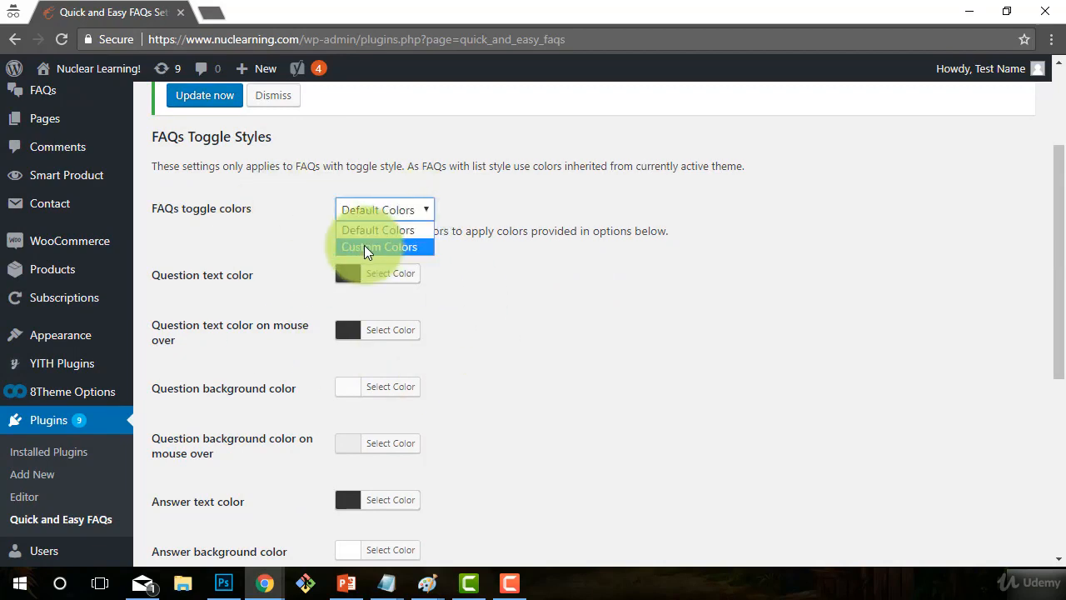
{"action": "left_click", "coordinate": [559, 246]}
- Review the FAQs Toggle Styles question, answer and border color options
{"action": "scroll", "coordinate": [500, 225], "scroll_direction": "down", "scroll_amount": 2}
{"action": "scroll", "coordinate": [329, 233], "scroll_direction": "up", "scroll_amount": 1}
{"action": "scroll", "coordinate": [354, 349], "scroll_direction": "down", "scroll_amount": 2}
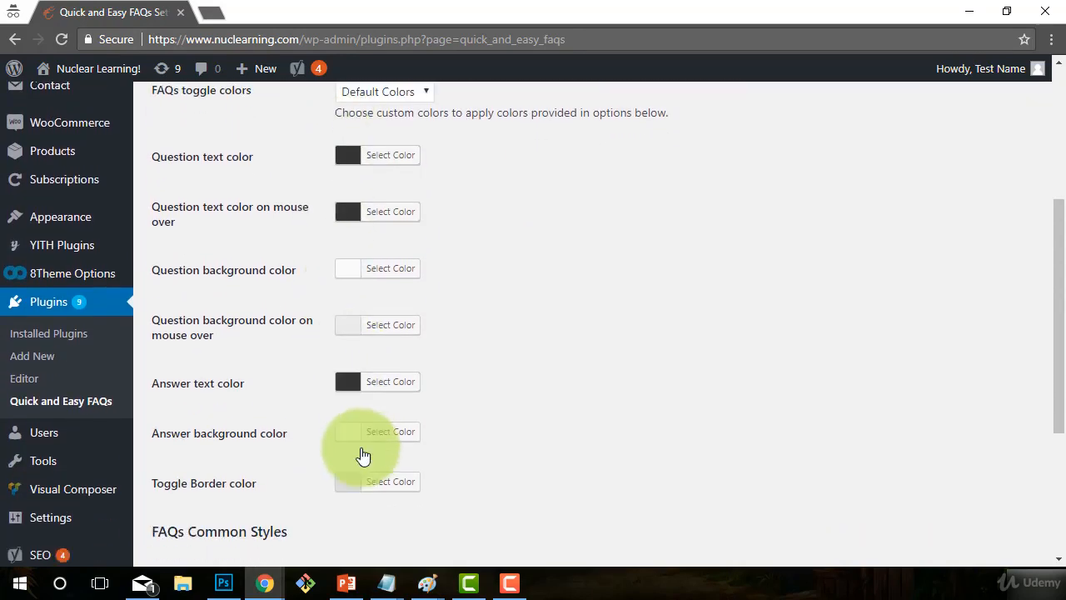
{"action": "scroll", "coordinate": [733, 491], "scroll_direction": "up", "scroll_amount": 3}
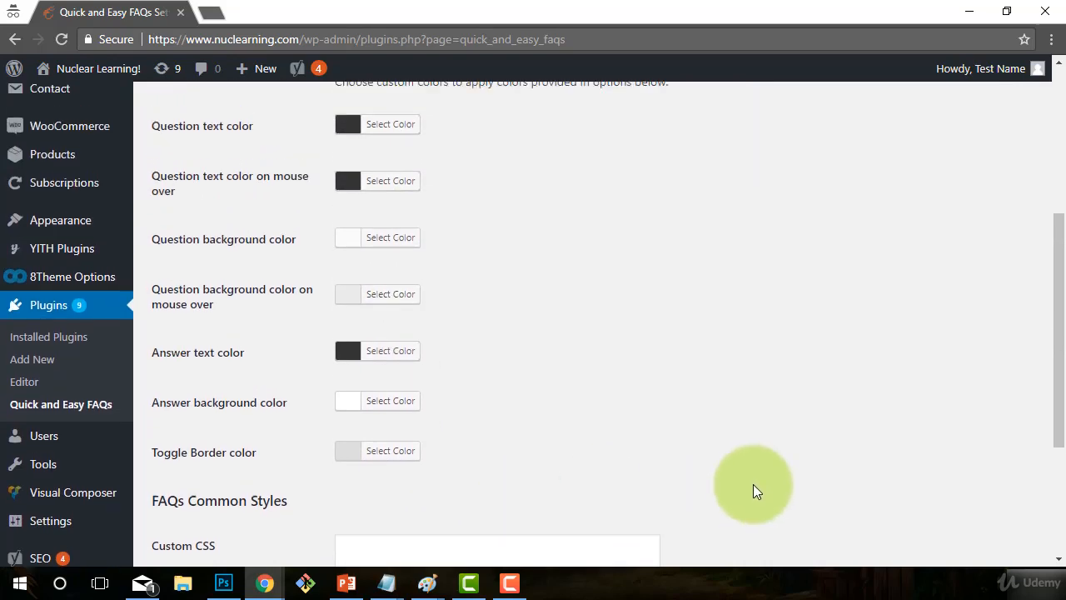
{"action": "scroll", "coordinate": [726, 497], "scroll_direction": "down", "scroll_amount": 2}
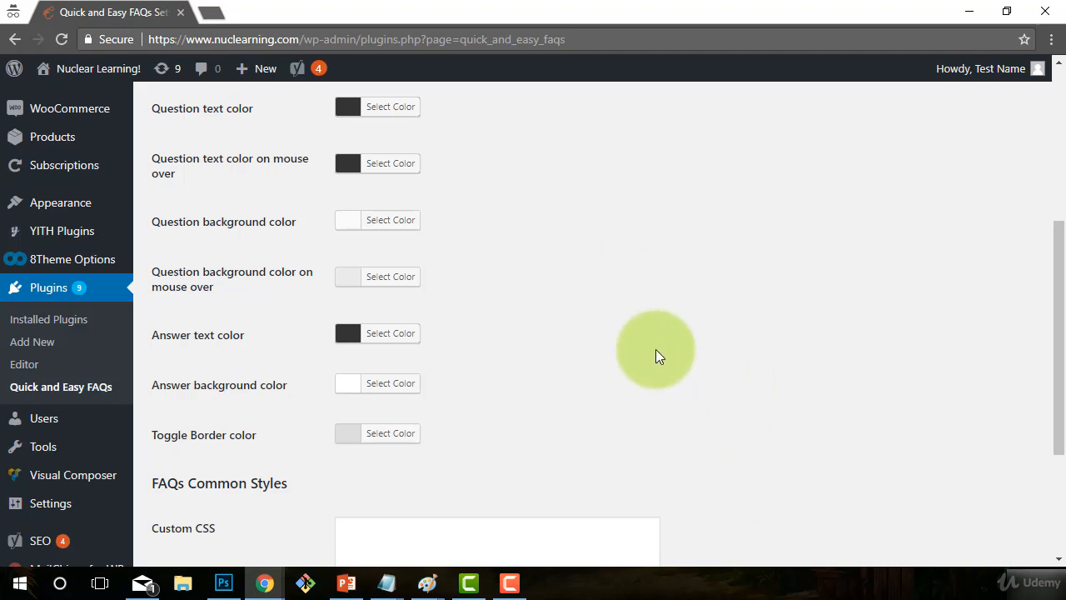
{"action": "scroll", "coordinate": [655, 356], "scroll_direction": "up", "scroll_amount": 2}
{"action": "scroll", "coordinate": [656, 349], "scroll_direction": "down", "scroll_amount": 1}
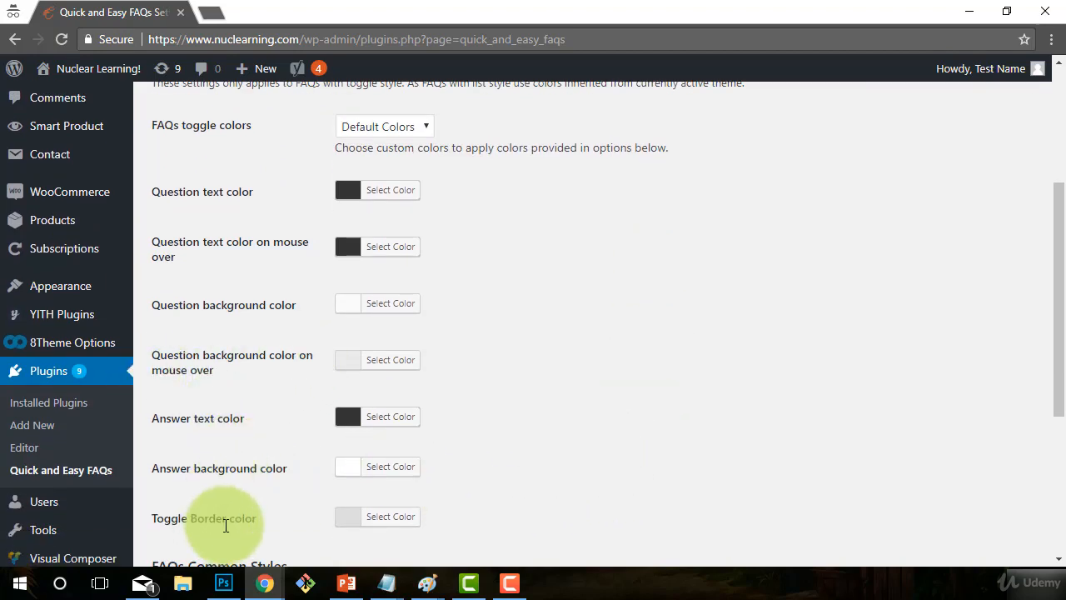
{"action": "scroll", "coordinate": [641, 473], "scroll_direction": "up", "scroll_amount": 2}
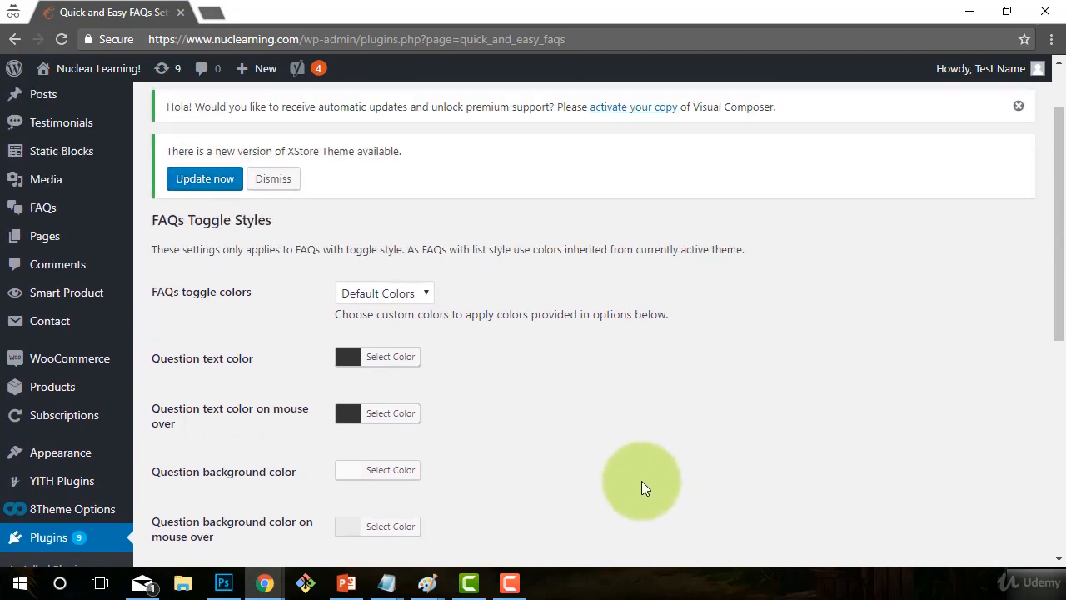